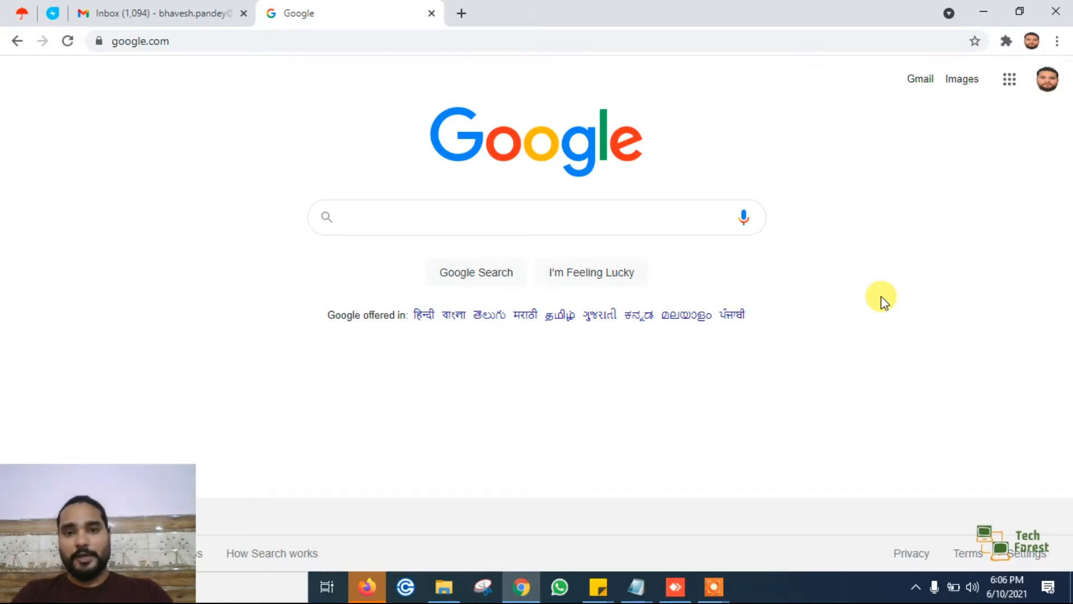
# - Switch to the AnyDesk remote session and review the sticky note's mining optimisation checklist, highlighting the Windows fine-tune entry
pyautogui.click(681, 587)
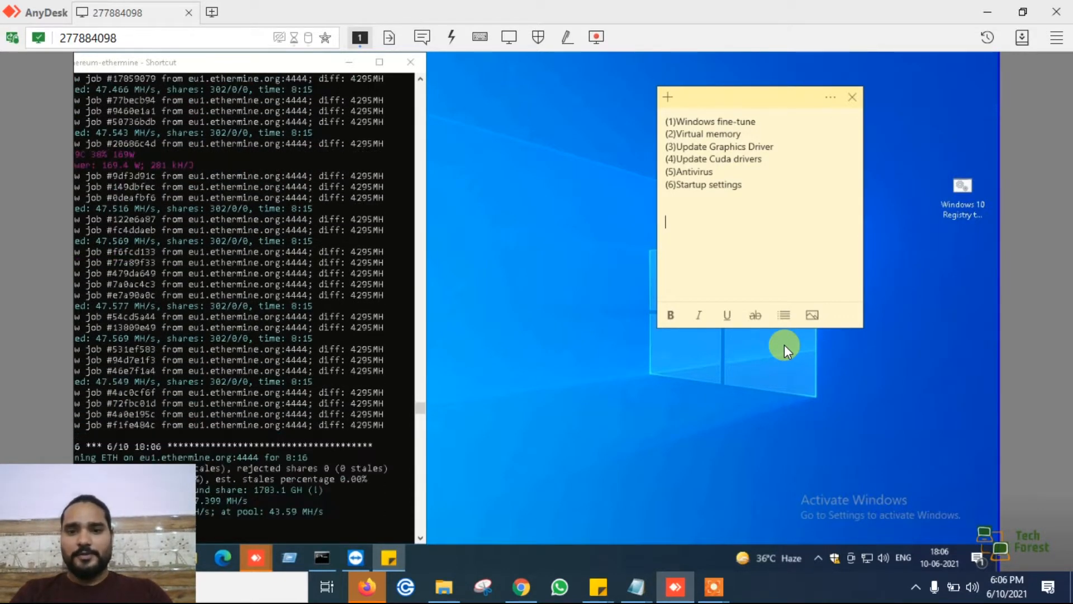
pyautogui.moveTo(666, 119); pyautogui.dragTo(745, 187)
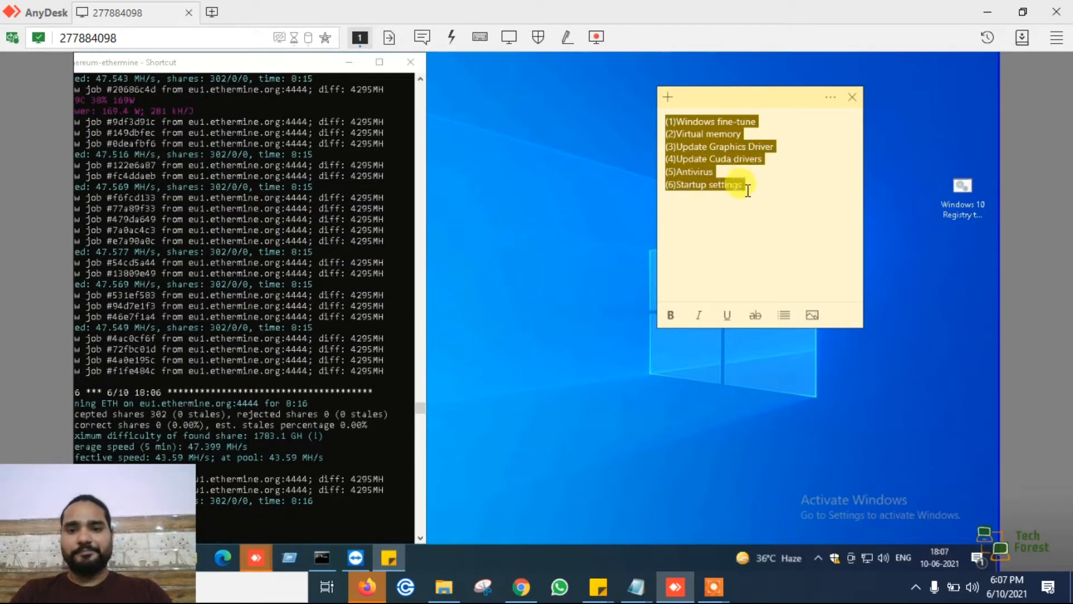
pyautogui.click(748, 190)
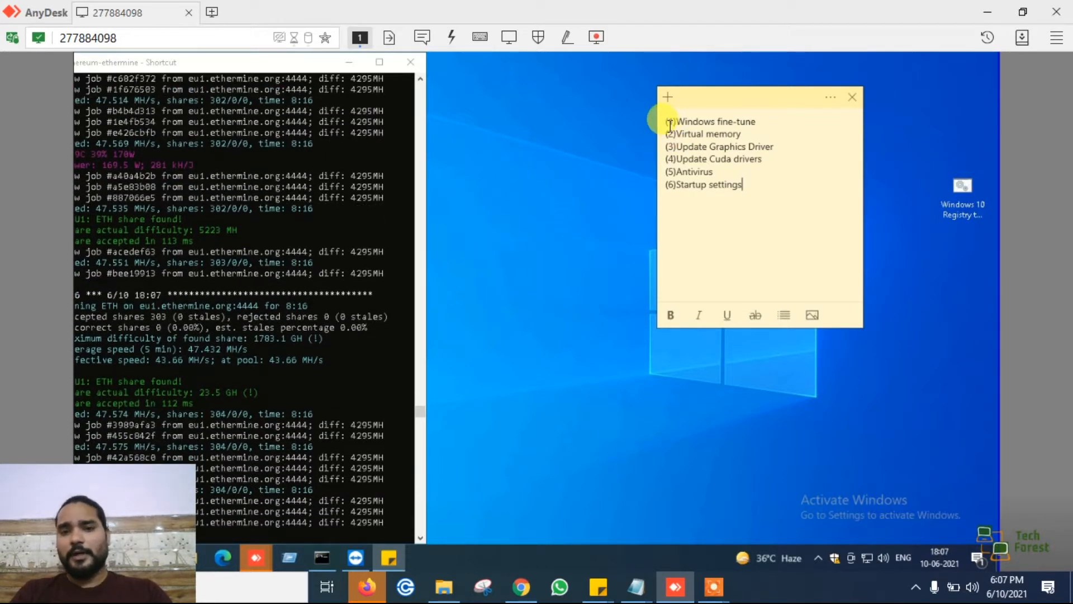
pyautogui.moveTo(669, 126); pyautogui.dragTo(770, 125)
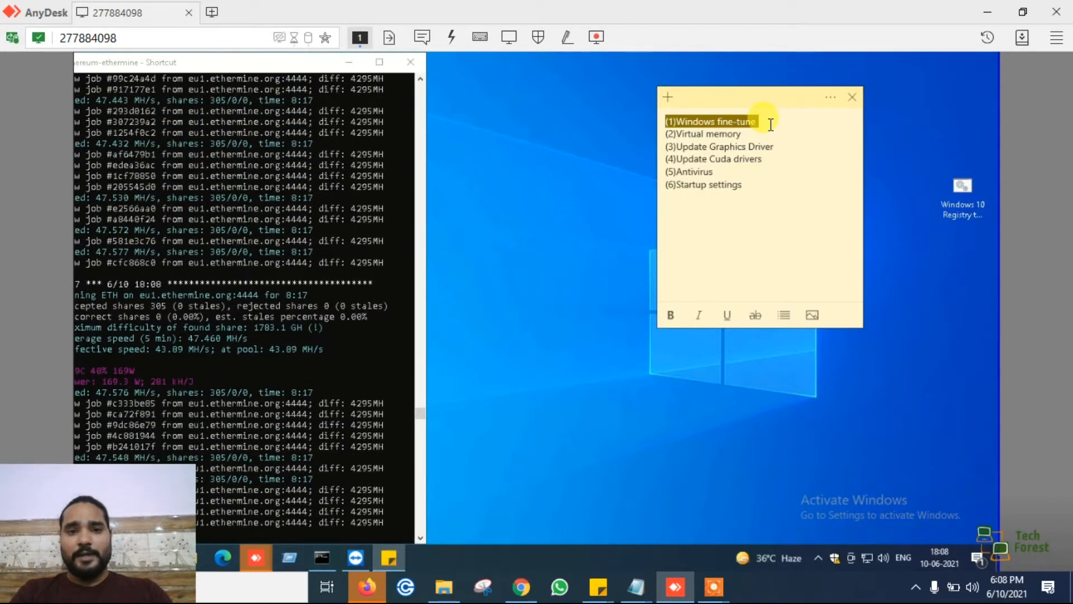
pyautogui.click(678, 124)
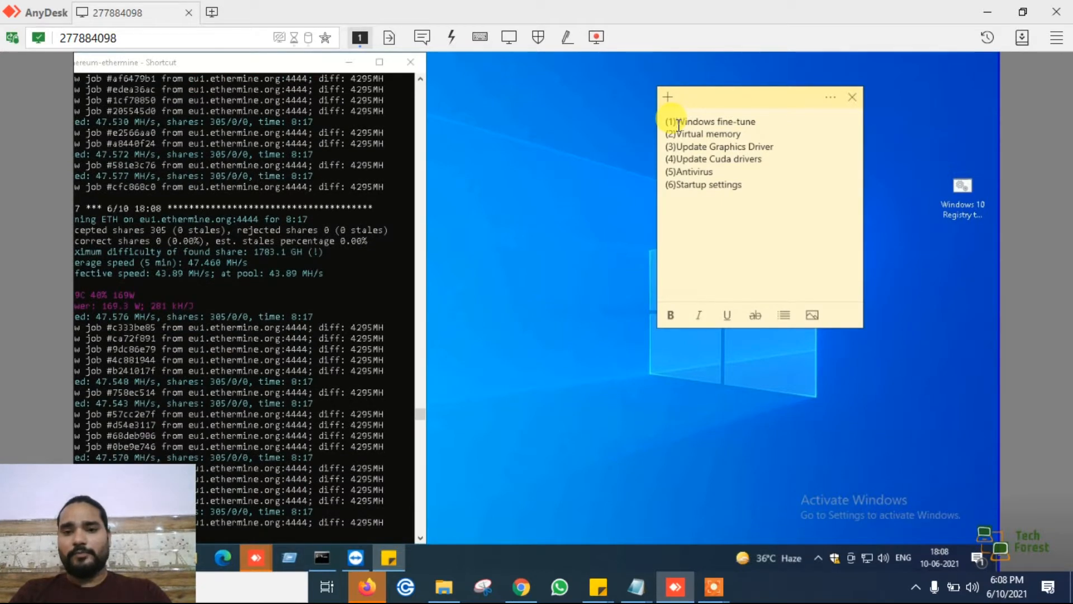
pyautogui.moveTo(679, 125); pyautogui.dragTo(777, 122)
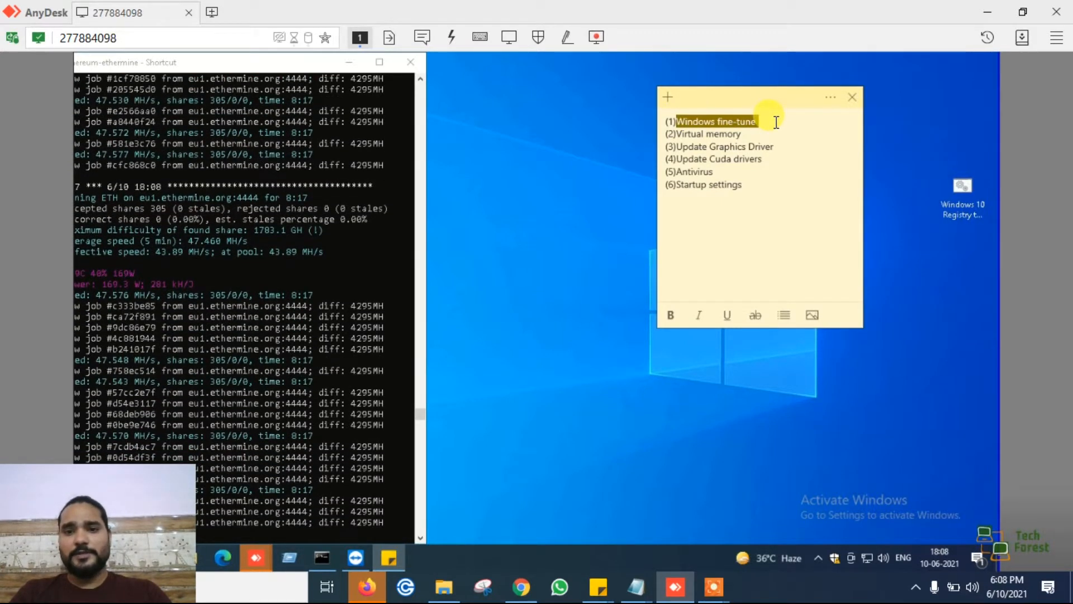
# - Open the desktop's Windows 10 Registry tweaks script for editing and read through its Registry tweaks section
pyautogui.click(907, 197)
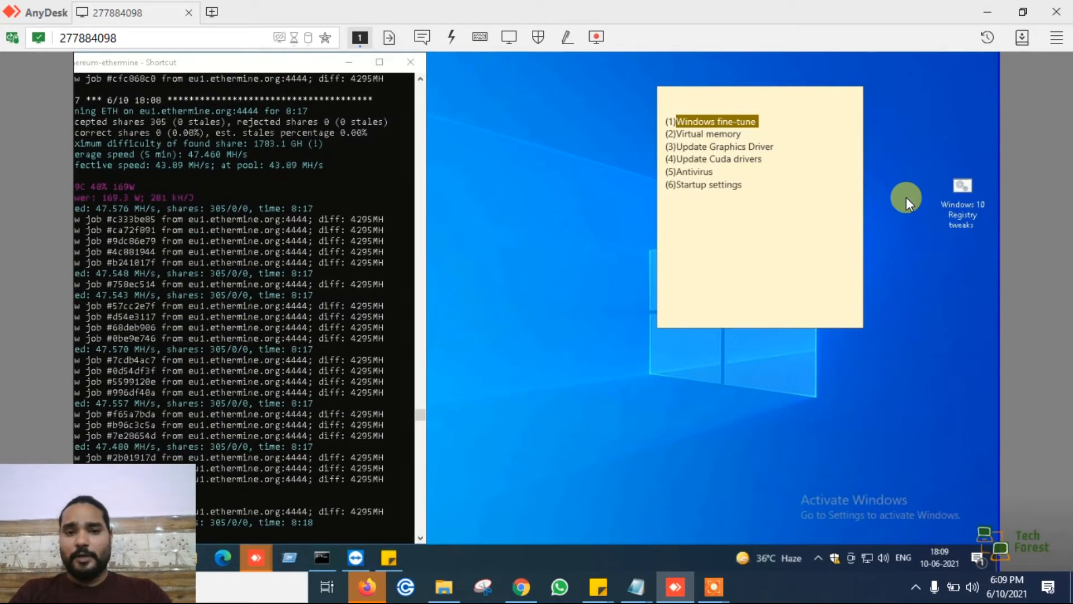
pyautogui.rightClick(962, 193)
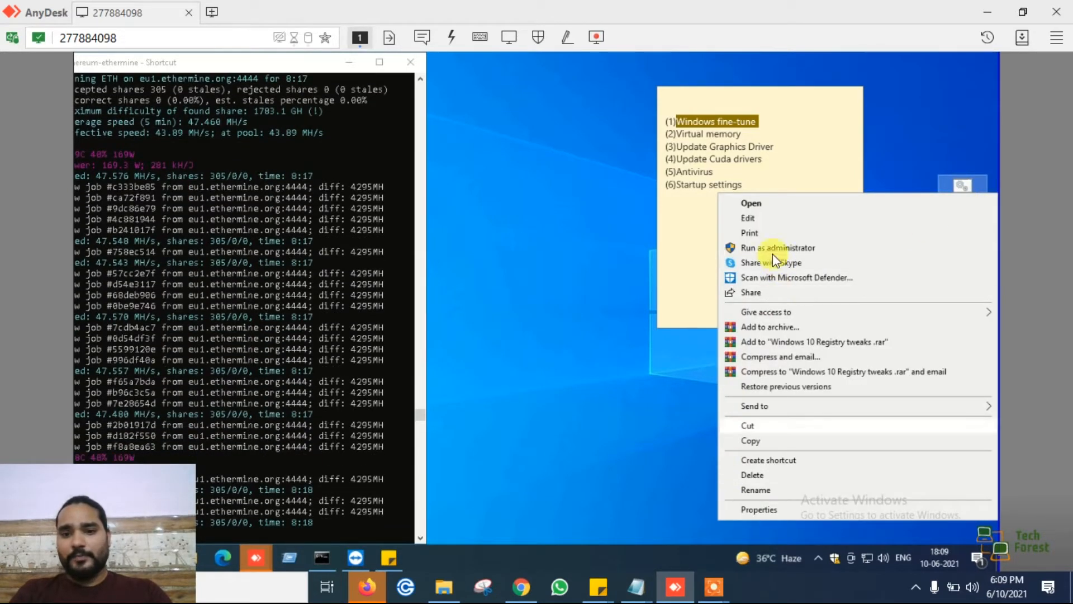
pyautogui.click(752, 217)
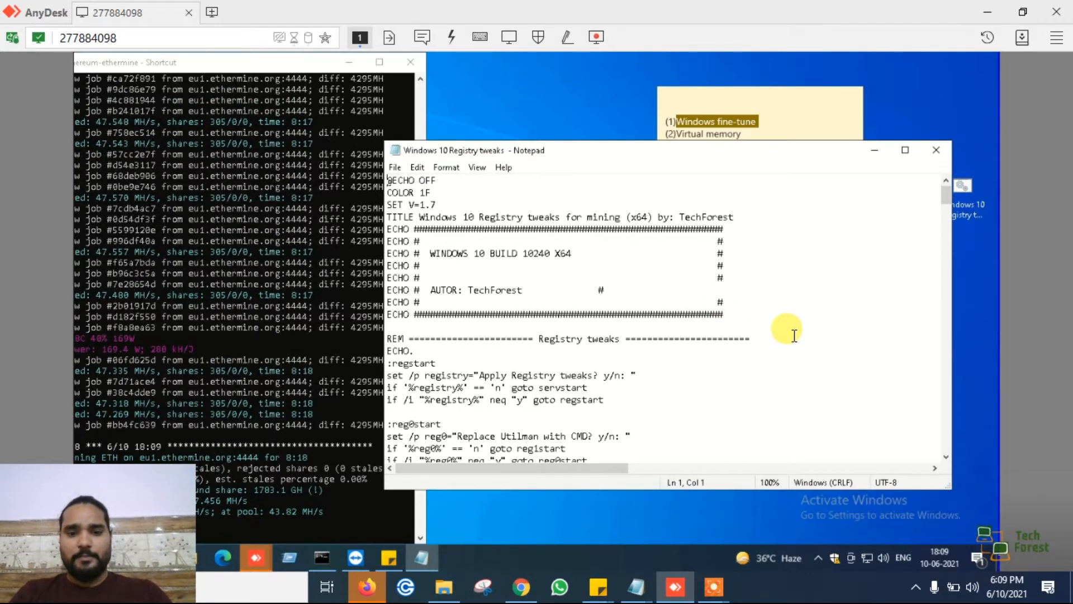
pyautogui.scroll(-3, 795, 335)
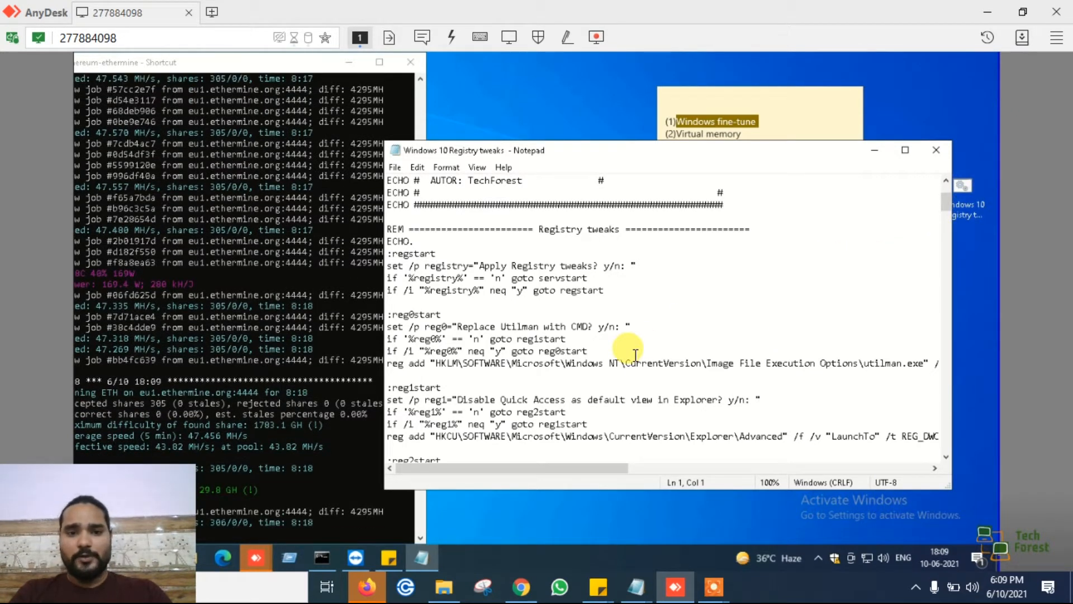
pyautogui.scroll(-1, 629, 349)
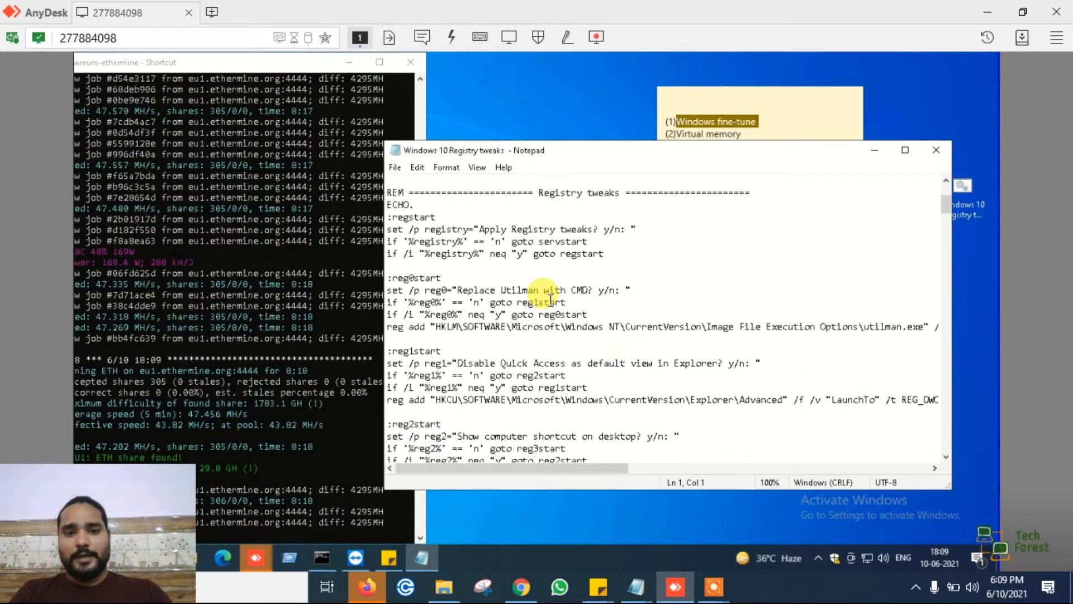
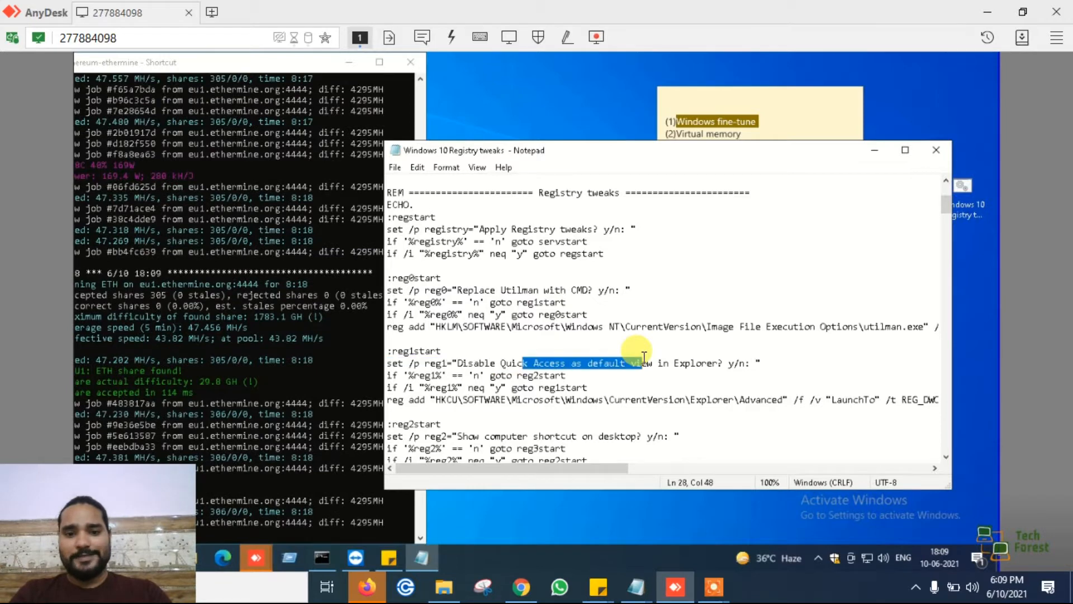
# - Read through the script's remaining registry tweak entries, including the Internet Explorer 11 and Cortana sections, and close the file
pyautogui.click(879, 285)
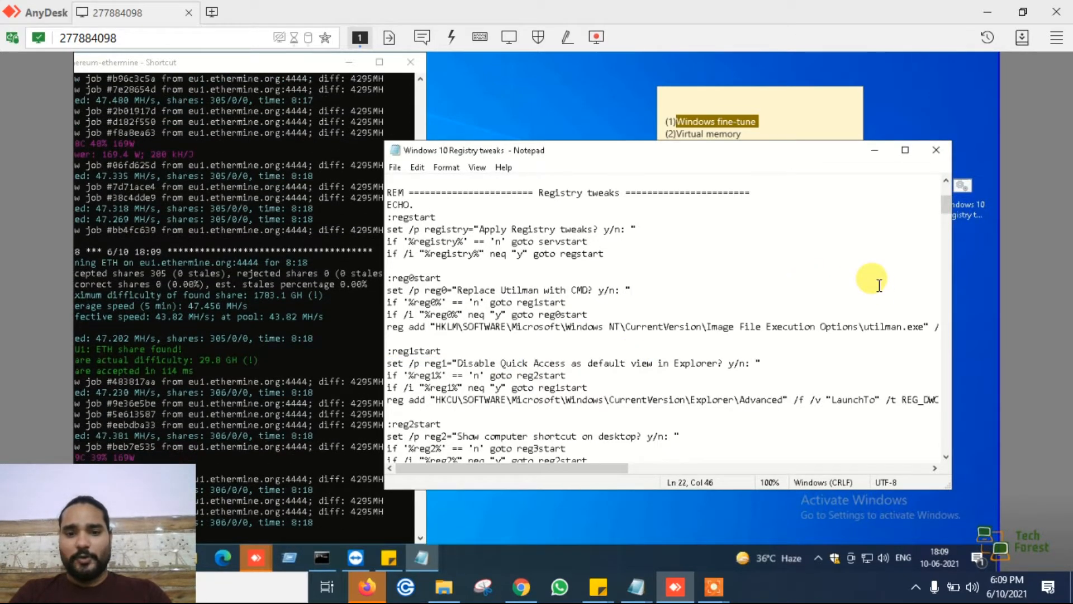
pyautogui.scroll(-1, 879, 285)
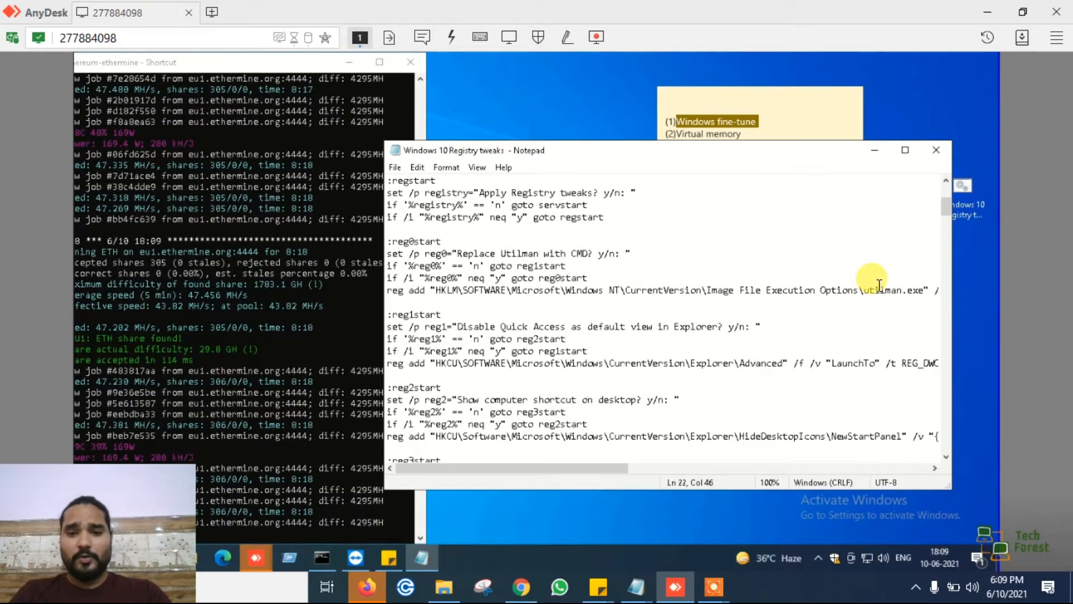
pyautogui.scroll(-4, 879, 285)
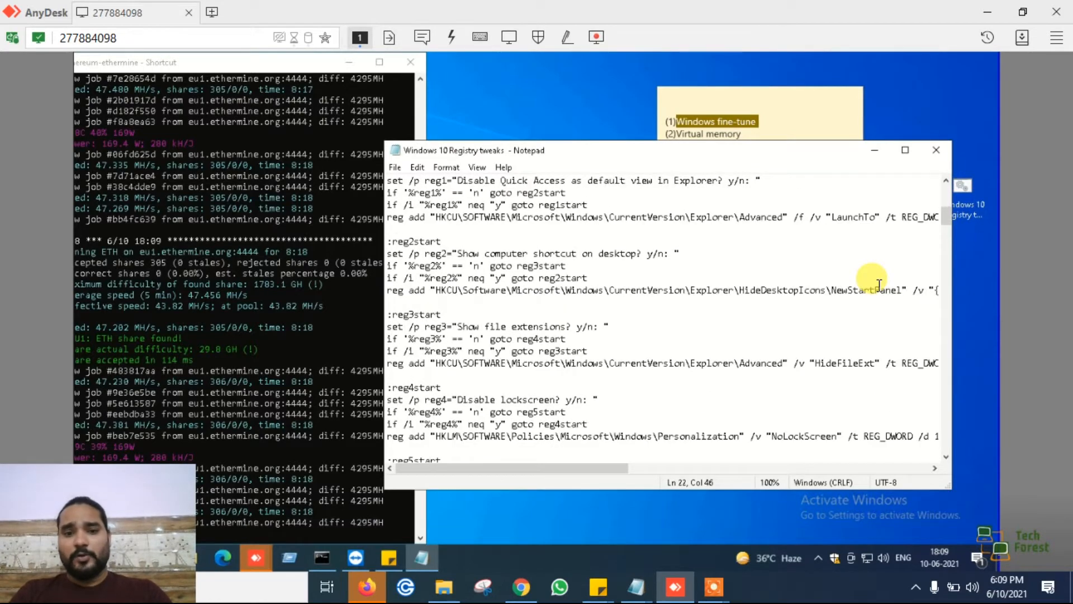
pyautogui.click(583, 364)
pyautogui.scroll(-15, 575, 363)
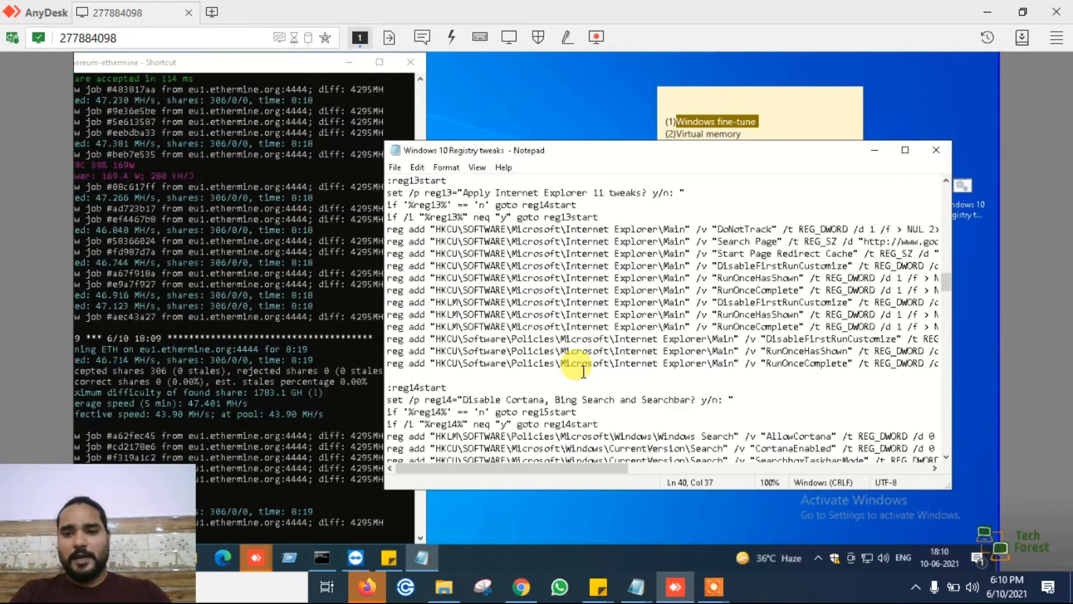
pyautogui.scroll(20, 583, 371)
pyautogui.scroll(2, 688, 302)
pyautogui.click(737, 223)
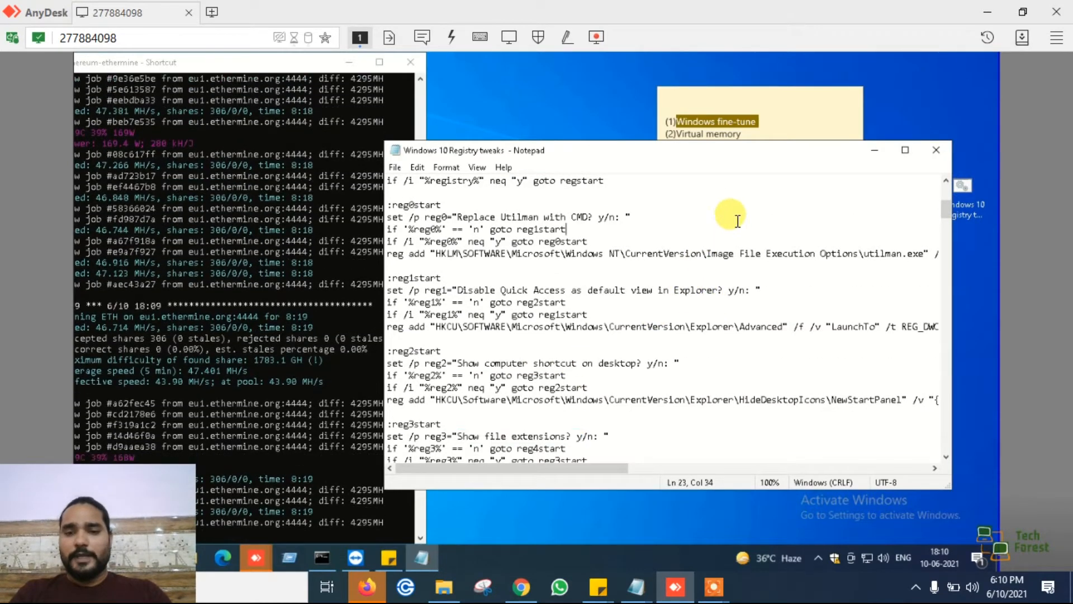
pyautogui.click(938, 150)
# - Run the desktop's Windows 10 Registry tweaks script with administrator rights and answer y to applying the registry tweaks
pyautogui.click(964, 193)
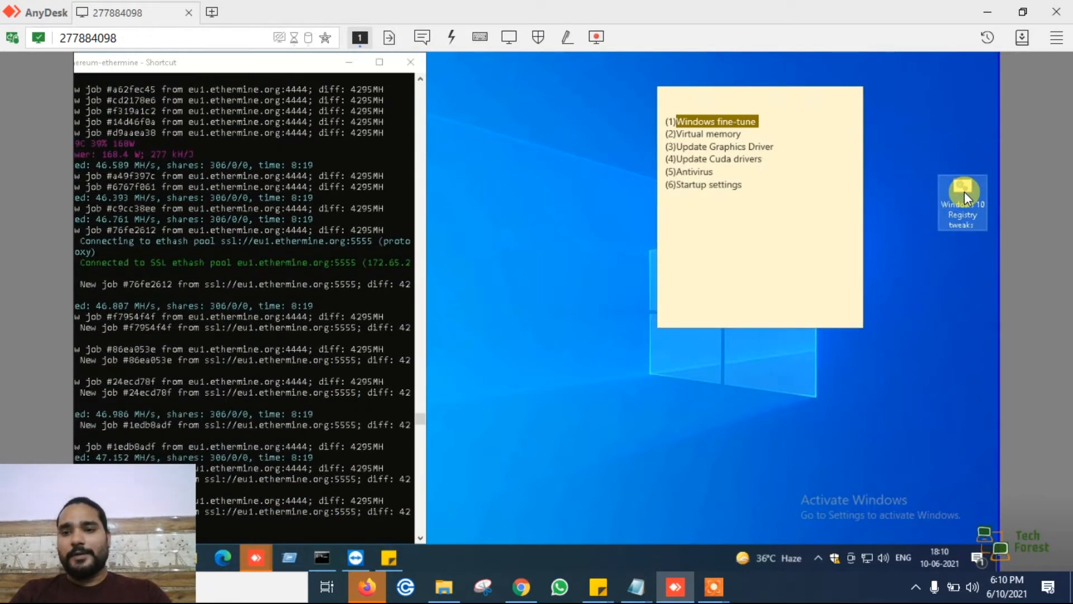
pyautogui.rightClick(964, 192)
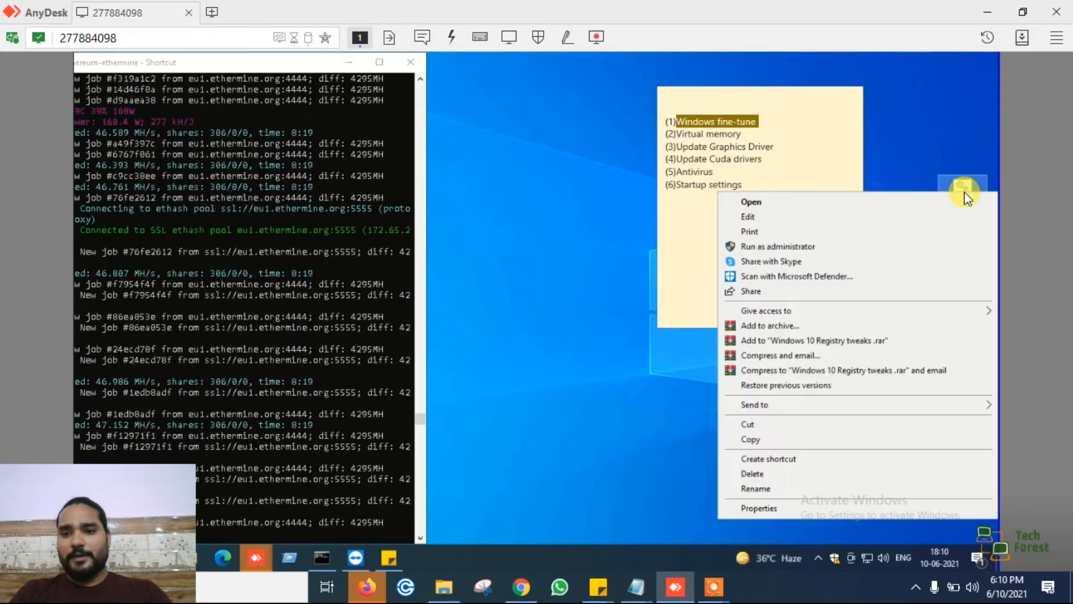
pyautogui.click(763, 247)
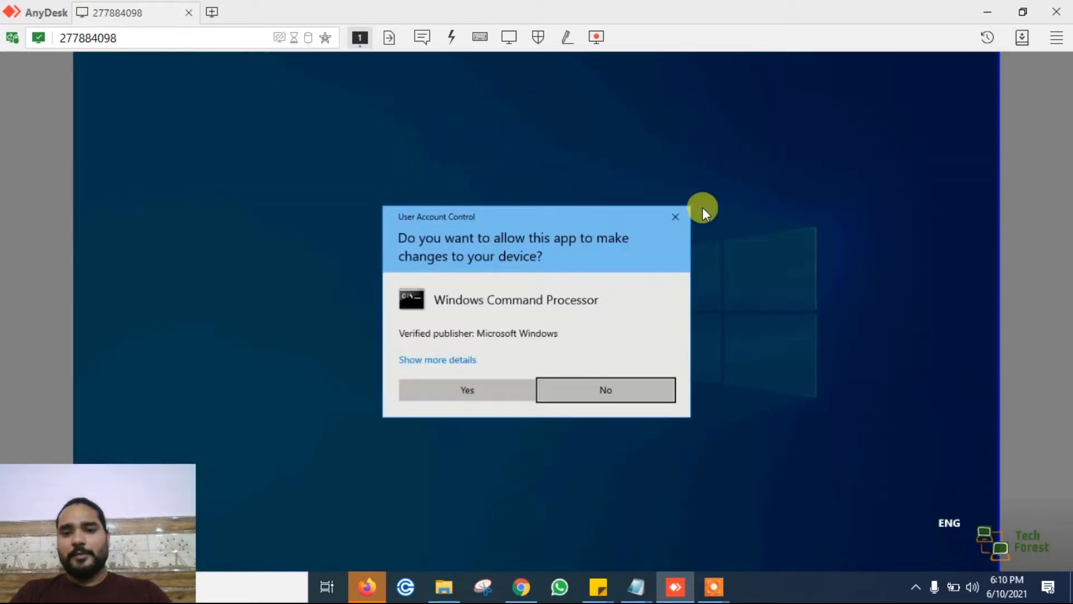
pyautogui.click(473, 390)
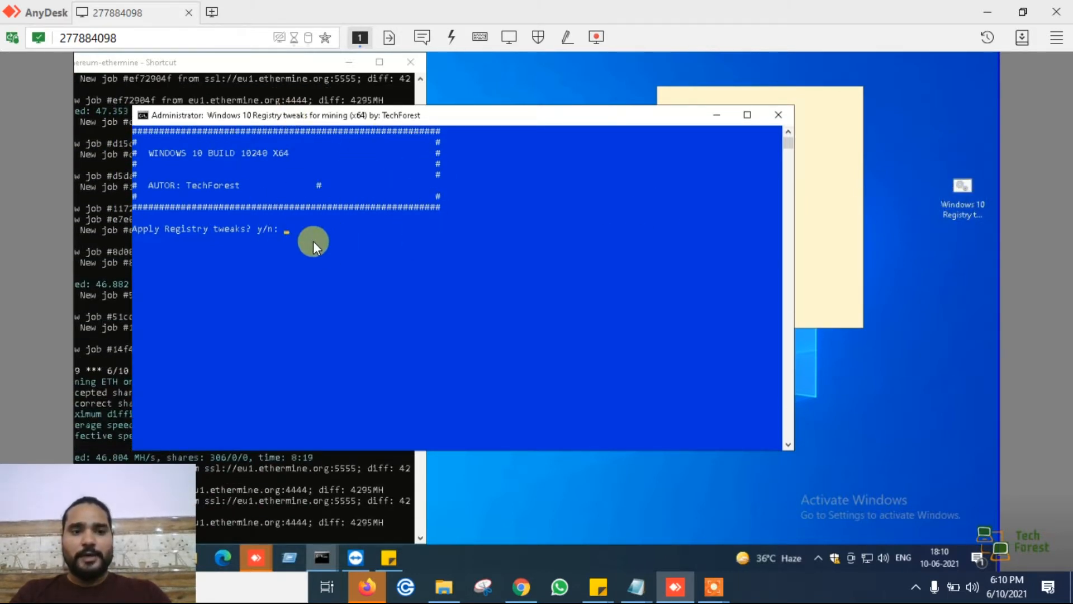
pyautogui.write('y')
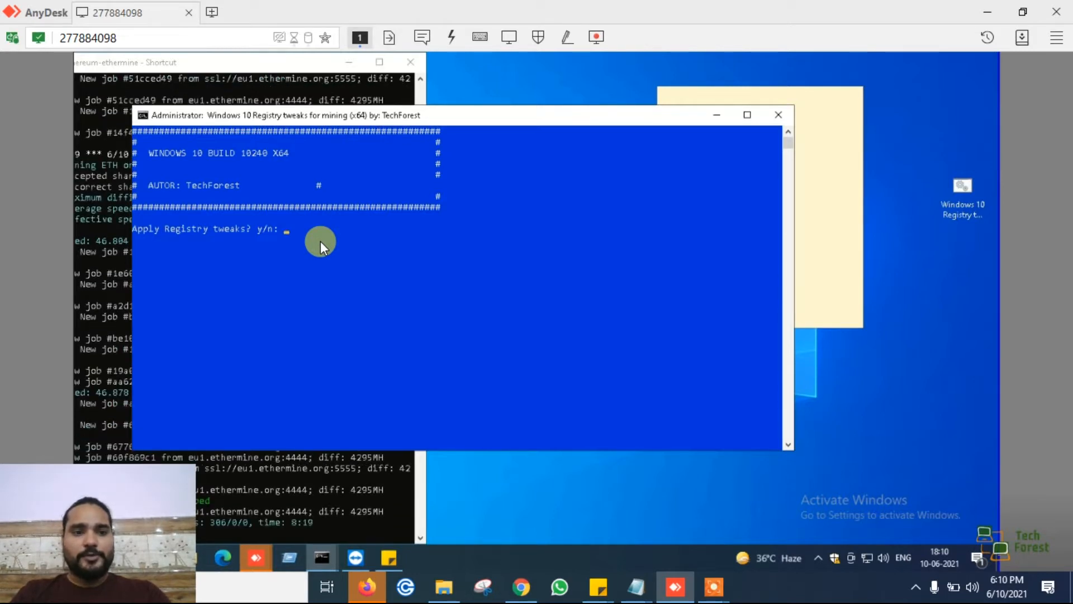
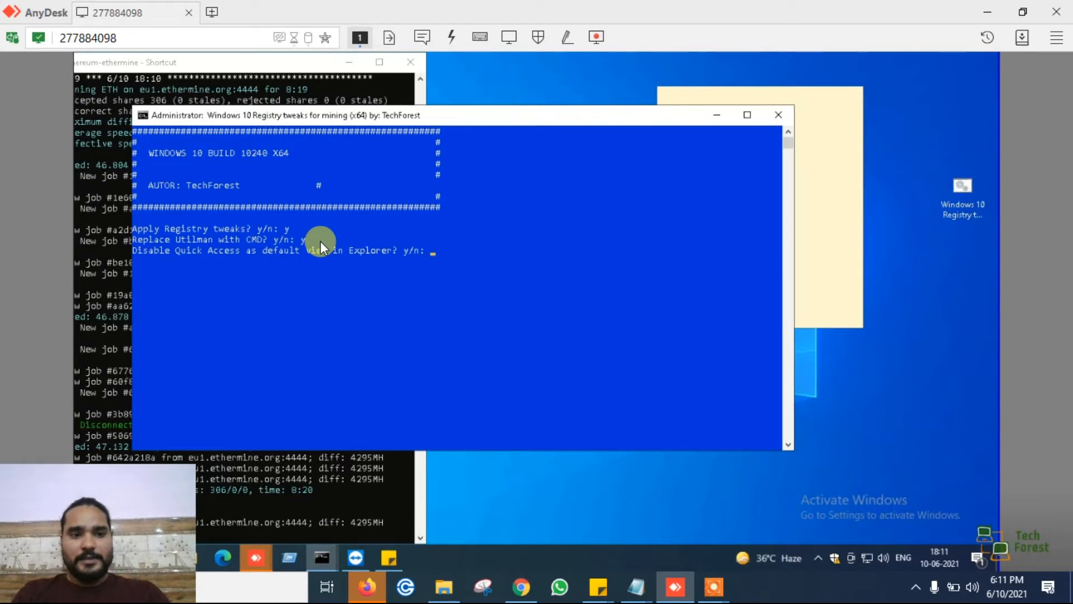
# - Answer y to disabling Quick Access as default Explorer view, showing the computer shortcut and file extensions, and disabling the lockscreen
pyautogui.press('Return')
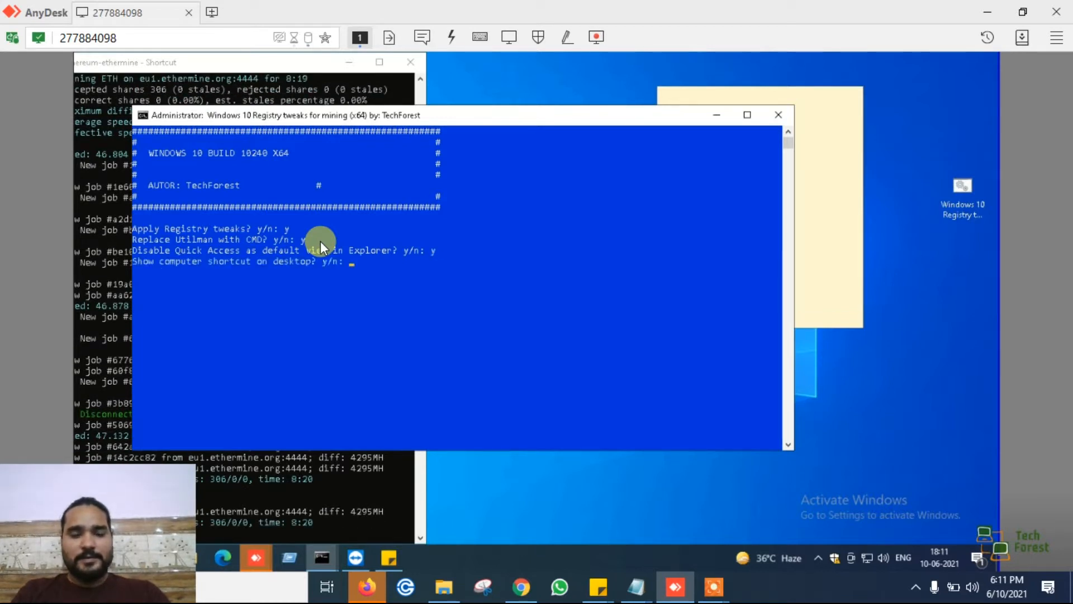
pyautogui.write('y')
pyautogui.press('Return')
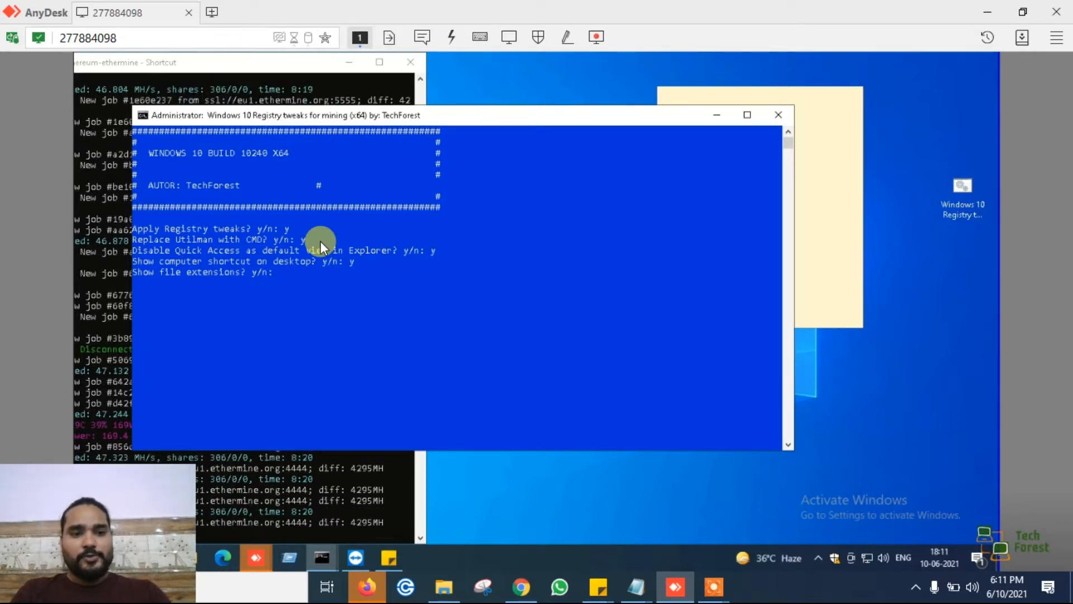
pyautogui.write('y')
pyautogui.press('Return')
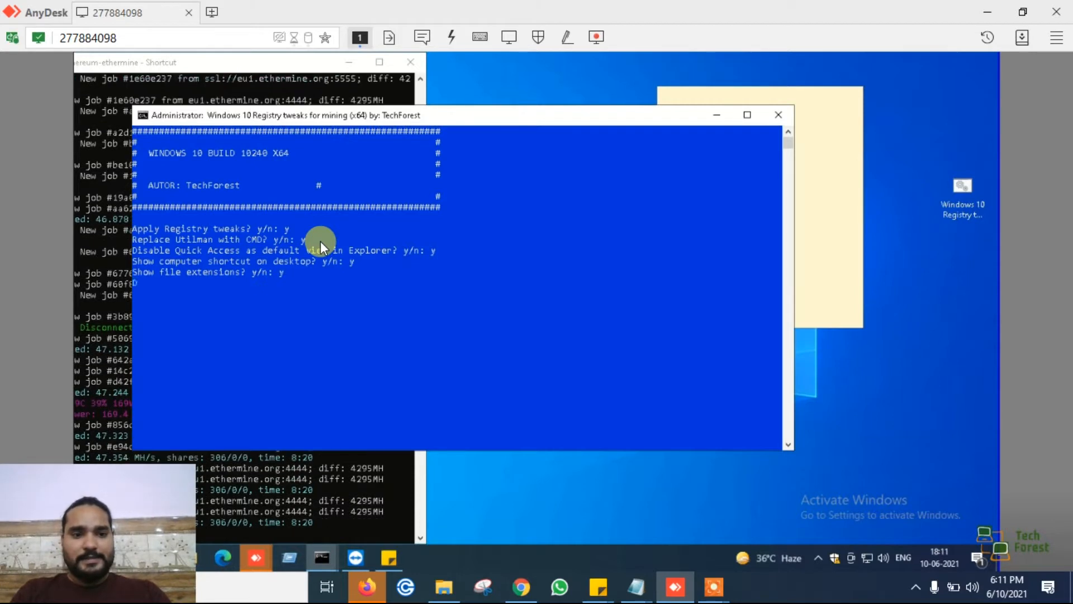
pyautogui.write('y/n:')
pyautogui.press('Return')
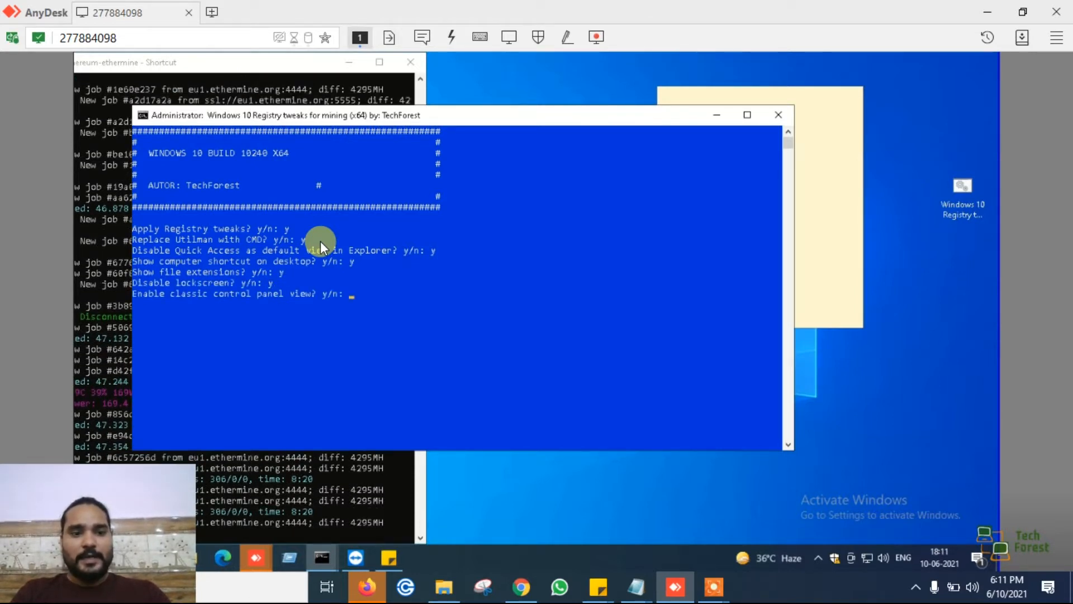
# - Answer y to enabling classic control panel view, hiding the compressed NTFS indication, disabling Windows Update sharing and removing Pin to start
pyautogui.write('y')
pyautogui.press('Return')
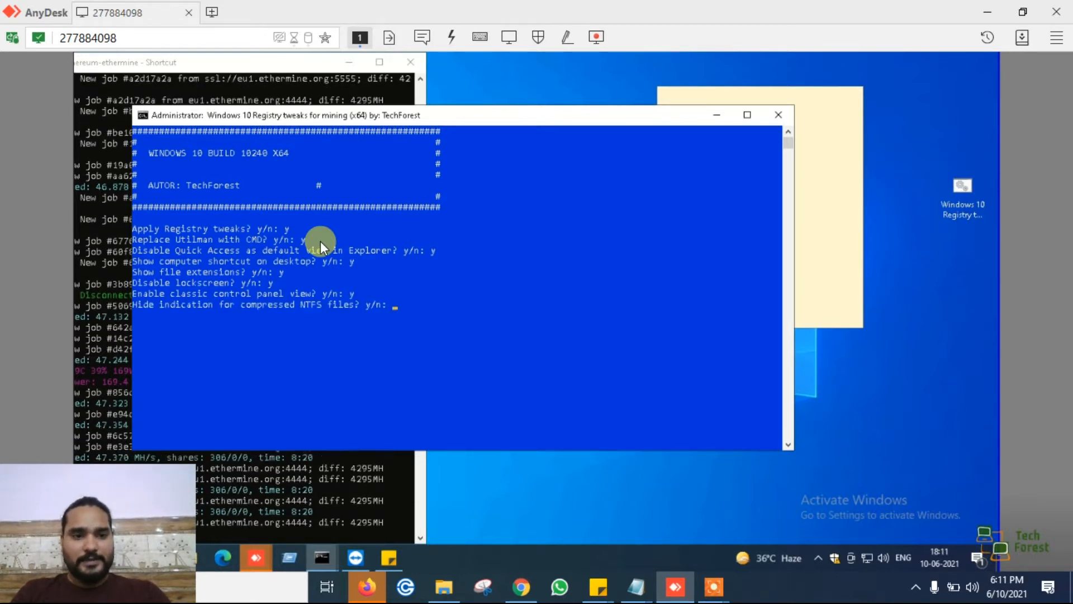
pyautogui.write('y')
pyautogui.press('Return')
pyautogui.write('y')
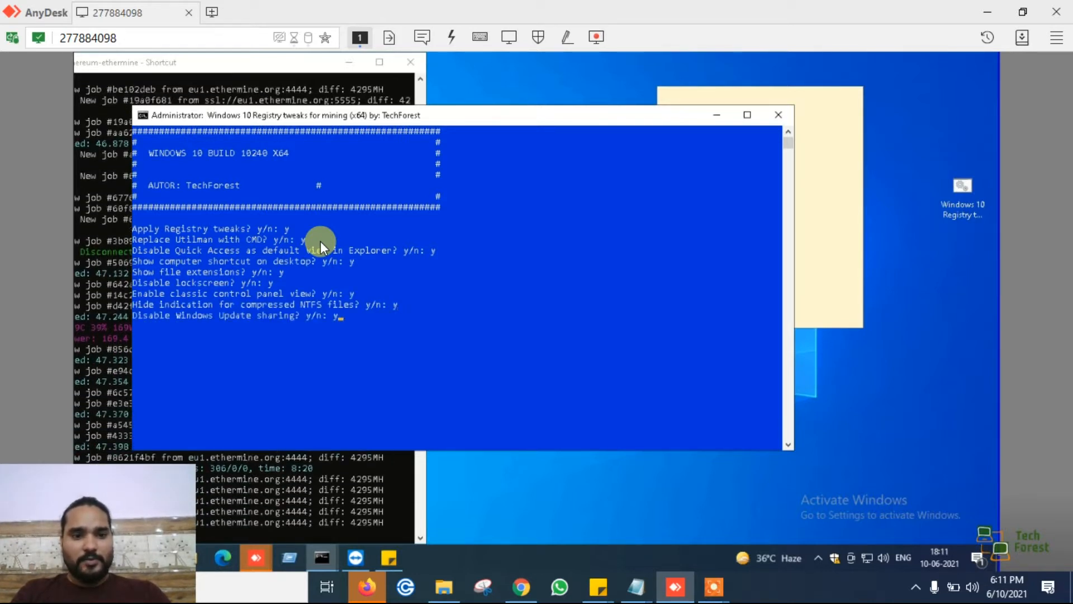
pyautogui.press('Return')
pyautogui.write('y/n: y')
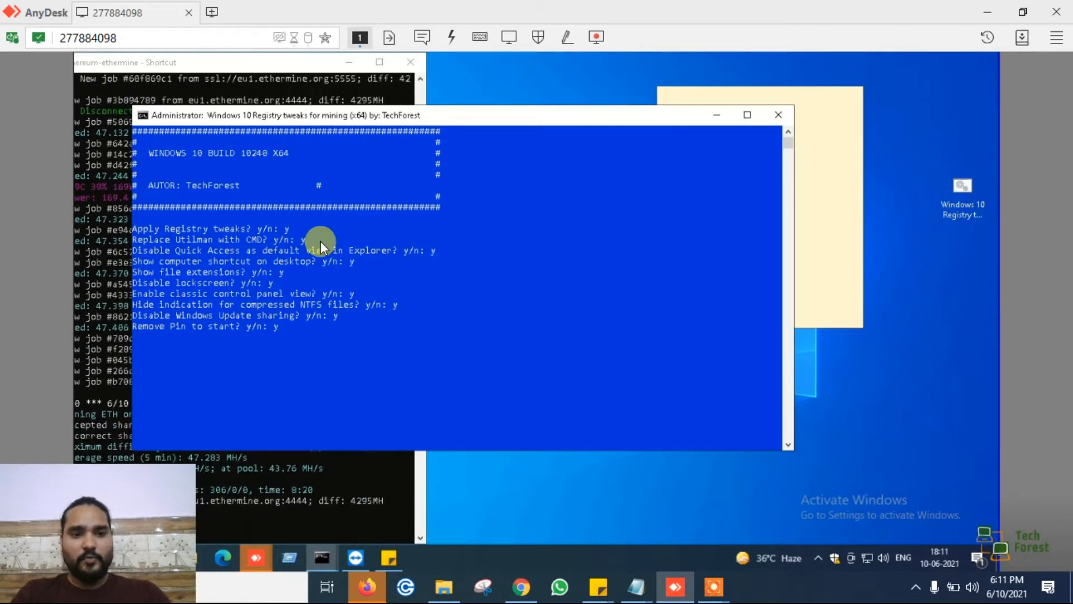
pyautogui.press('Return')
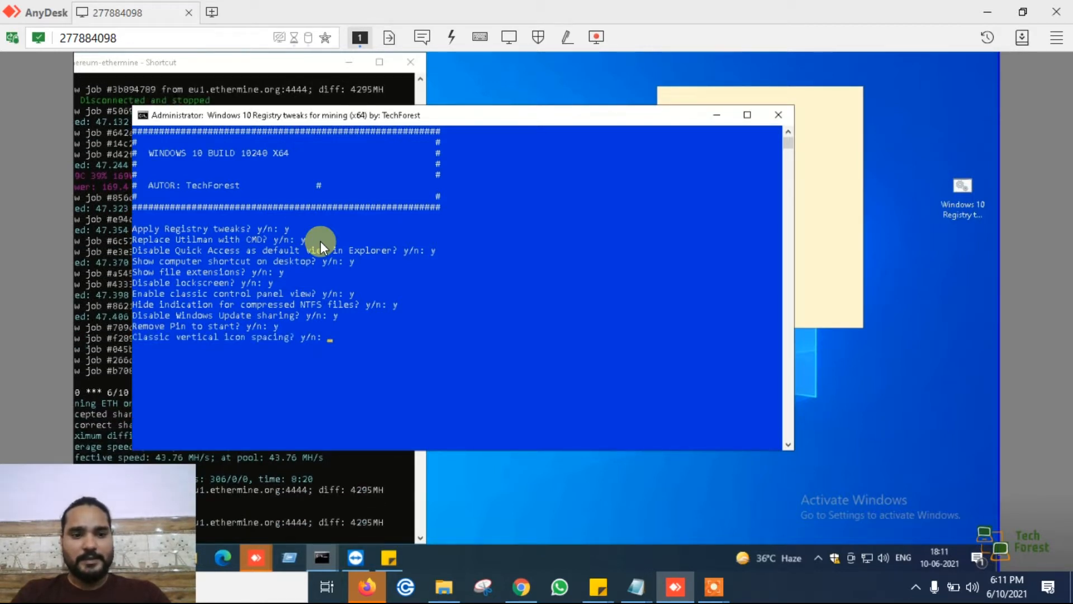
# - Answer y to classic vertical icon spacing, removing the versioning tab from properties and disabling jump lists
pyautogui.write('y')
pyautogui.press('Return')
pyautogui.write('y')
pyautogui.press('Return')
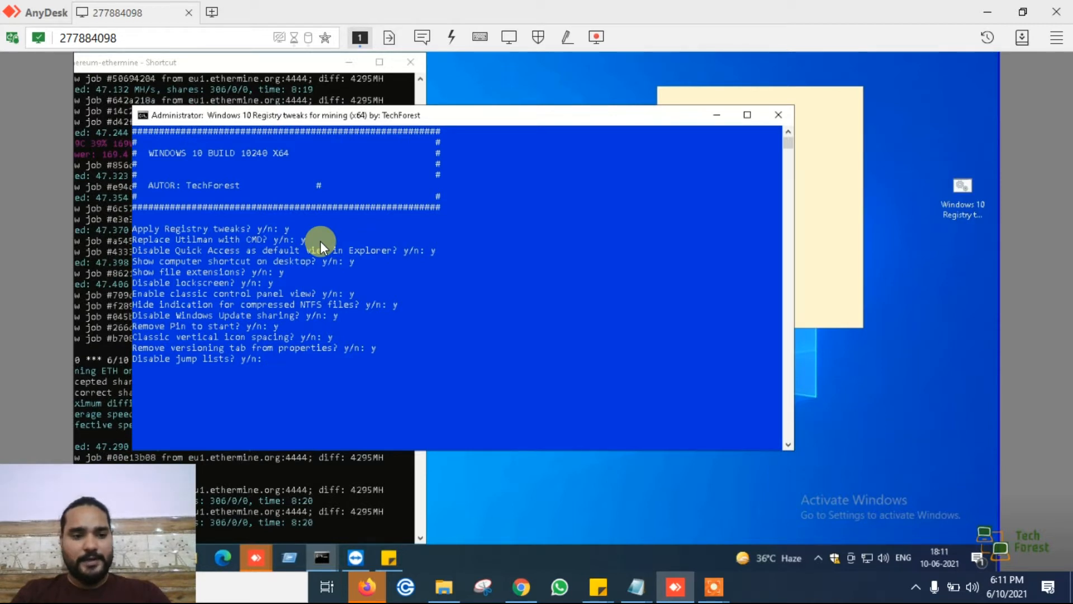
pyautogui.write('y')
pyautogui.press('Return')
# - Answer y to removing telemetry and data collection, applying Internet Explorer 11 tweaks, and disabling Cortana, Bing Search and Searchbar
pyautogui.write('y')
pyautogui.press('Return')
pyautogui.write('y')
pyautogui.press('Return')
pyautogui.write('y')
pyautogui.press('Return')
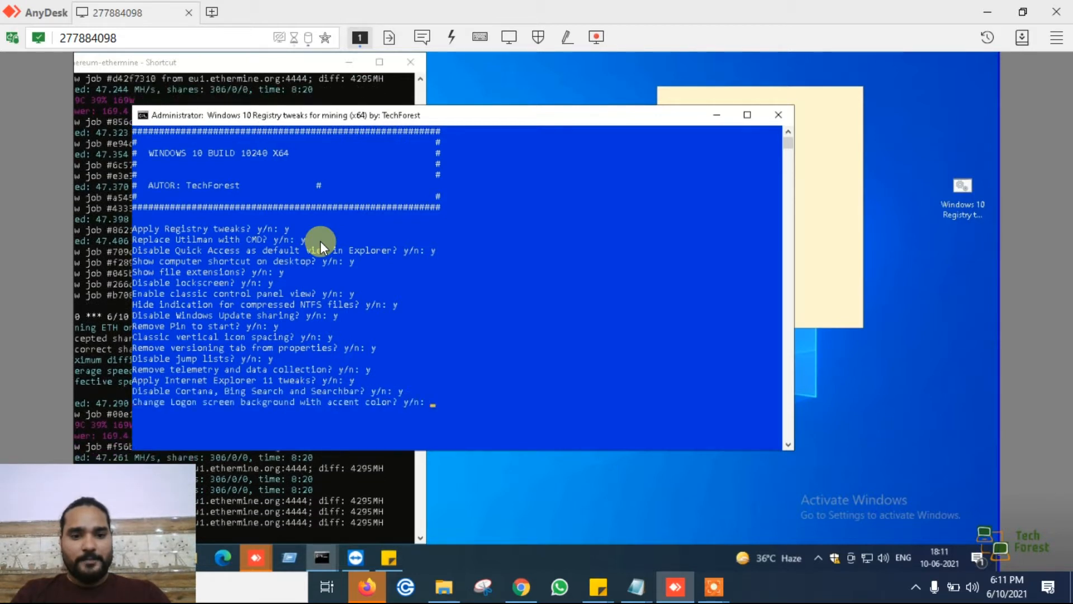
# - Answer y to the accent-colour logon background and to disabling Windows Error Reporting, automatic Windows Updates and Hibernation
pyautogui.write('y')
pyautogui.press('Return')
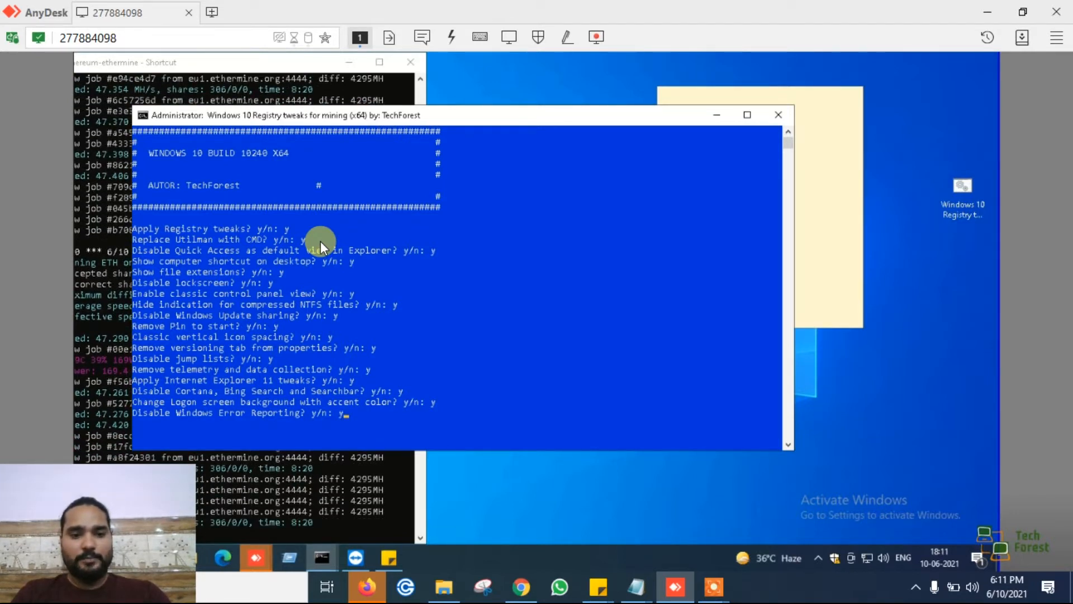
pyautogui.press('Return')
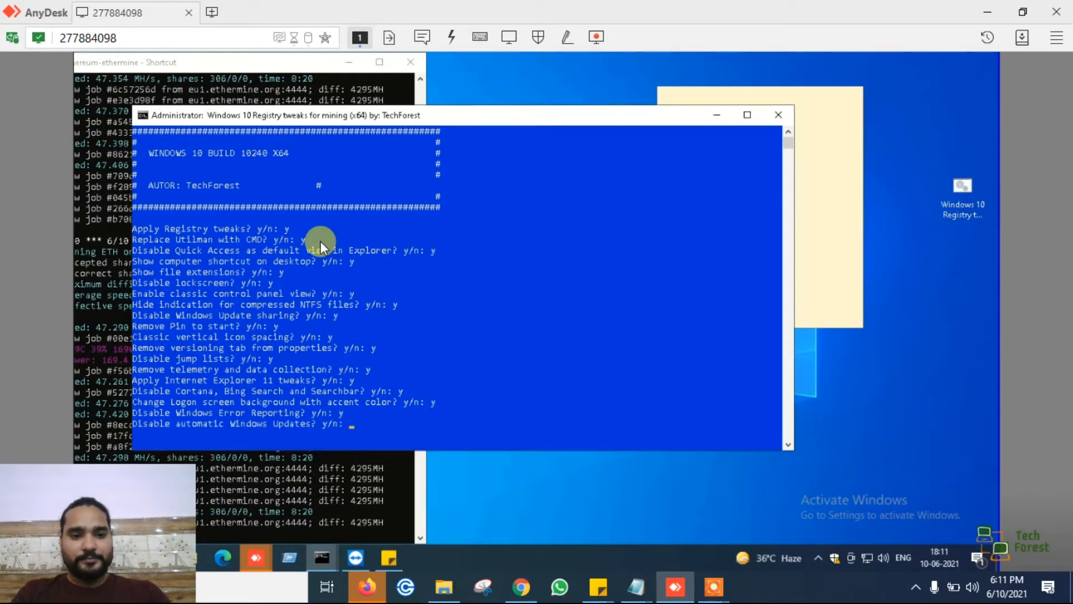
pyautogui.write('y')
pyautogui.press('Return')
pyautogui.write('y')
pyautogui.press('Return')
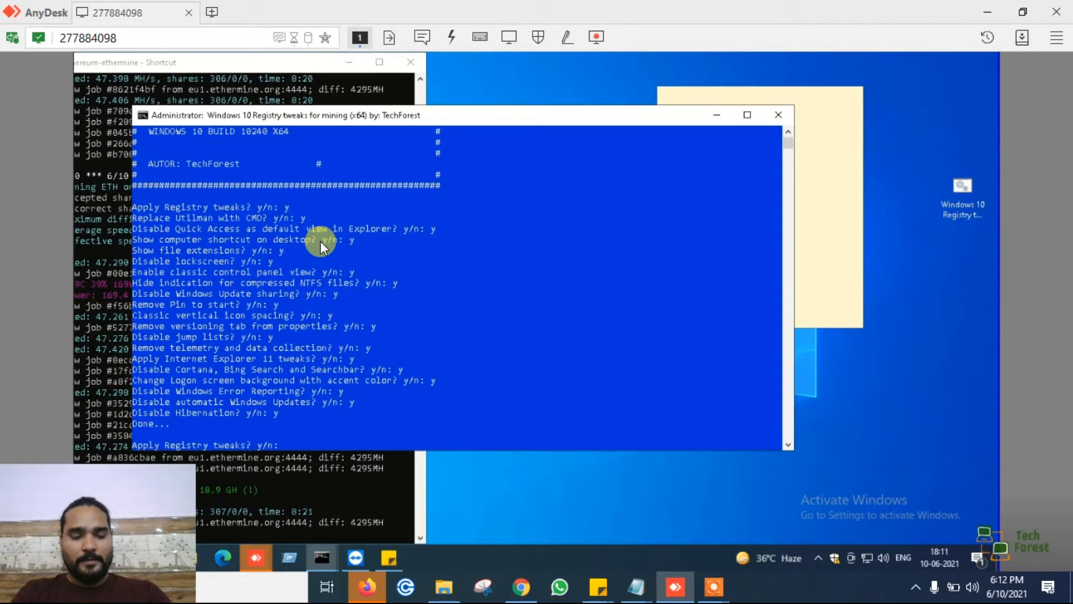
# - Answer y to the second registry tweaks question and to disabling tracking services and the WAP Push Message Routing Service
pyautogui.write('y')
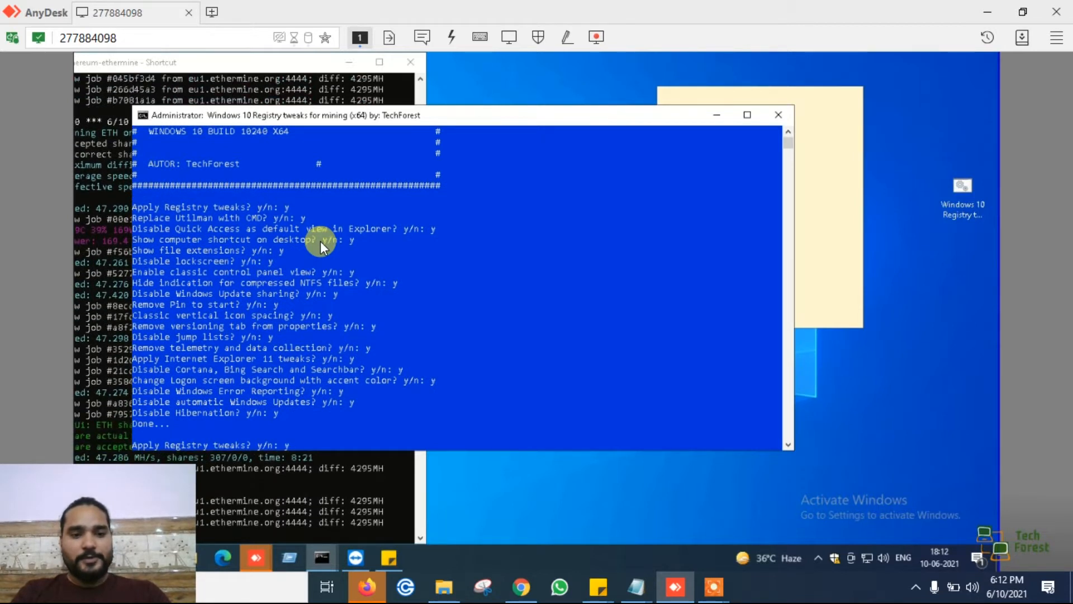
pyautogui.press('Return')
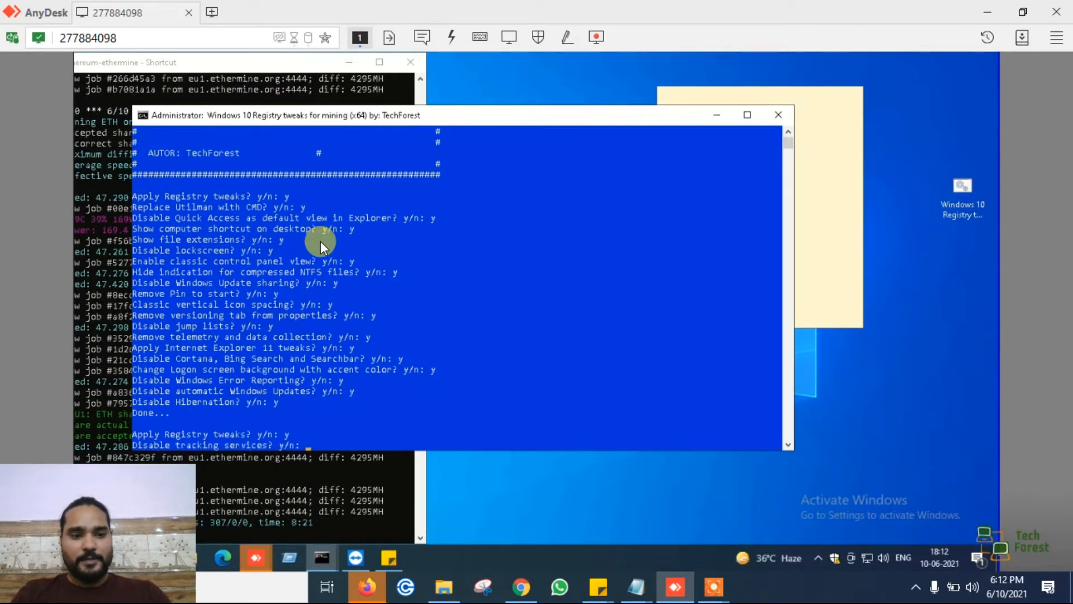
pyautogui.write('y')
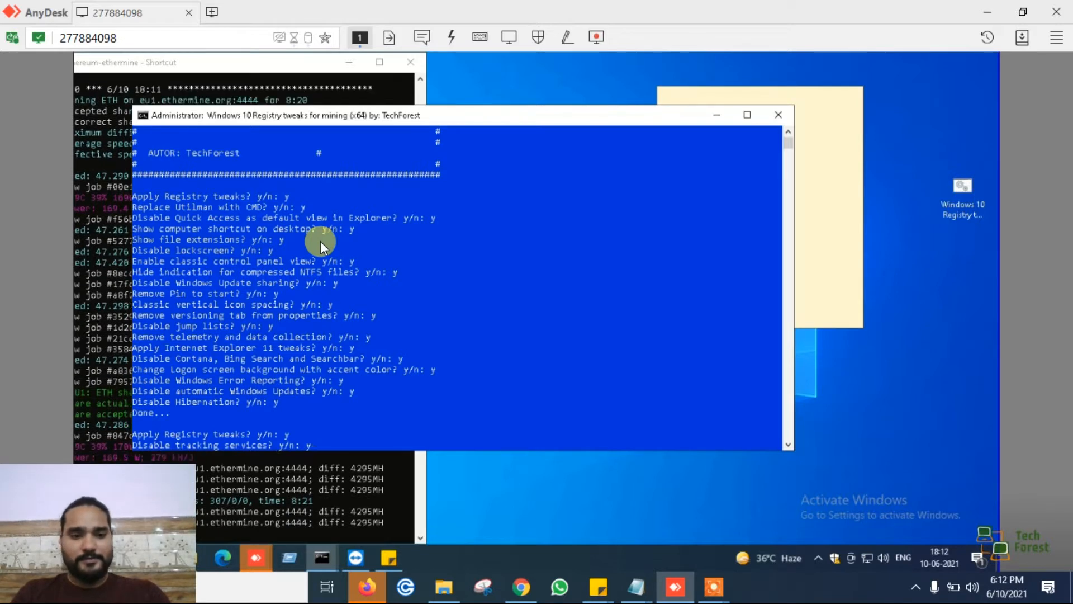
pyautogui.press('Return')
pyautogui.write('y')
pyautogui.press('Return')
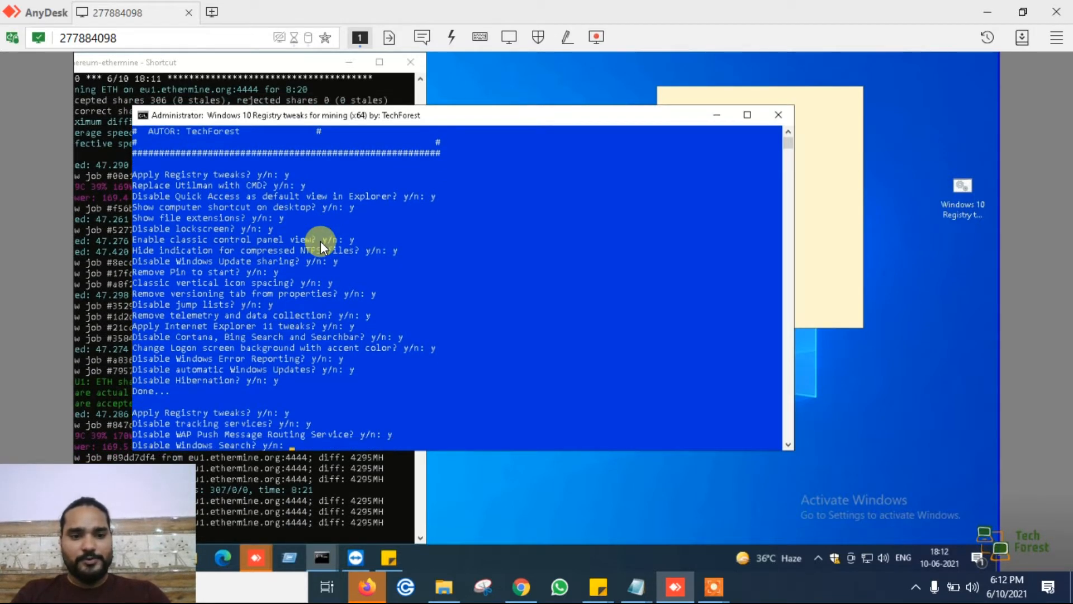
# - Answer y to disabling Windows Search, Superfetch and Windows Defender
pyautogui.write('y')
pyautogui.press('Return')
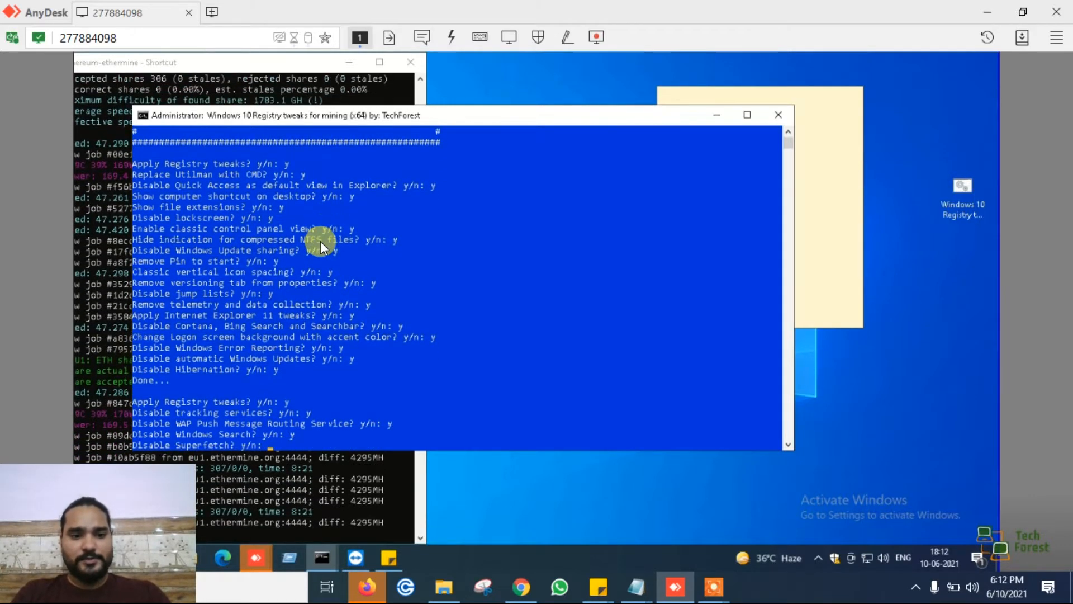
pyautogui.write('y')
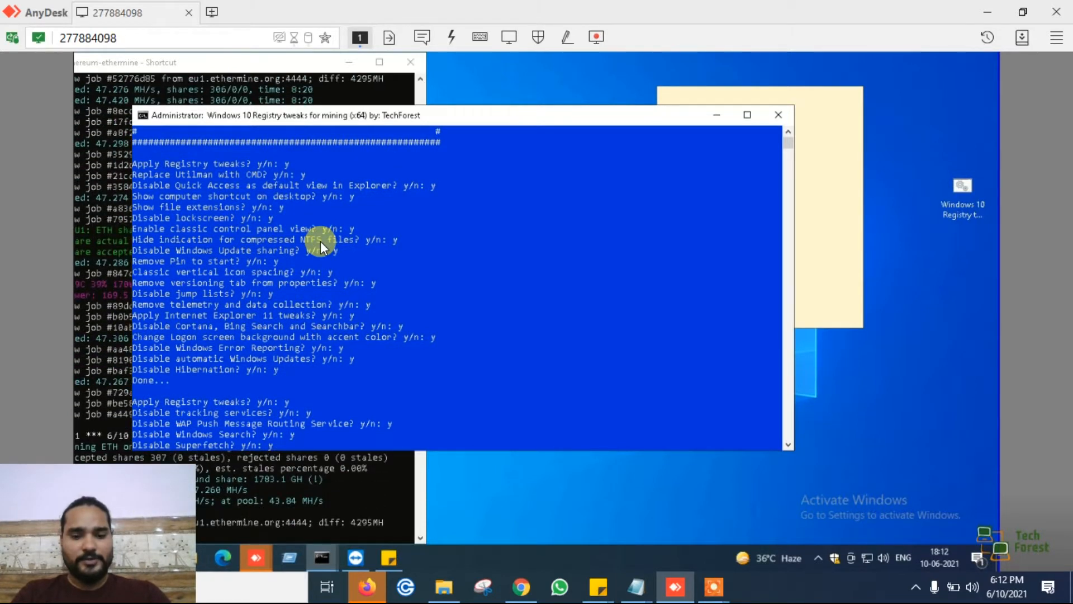
pyautogui.press('Return')
pyautogui.write('y/n: y')
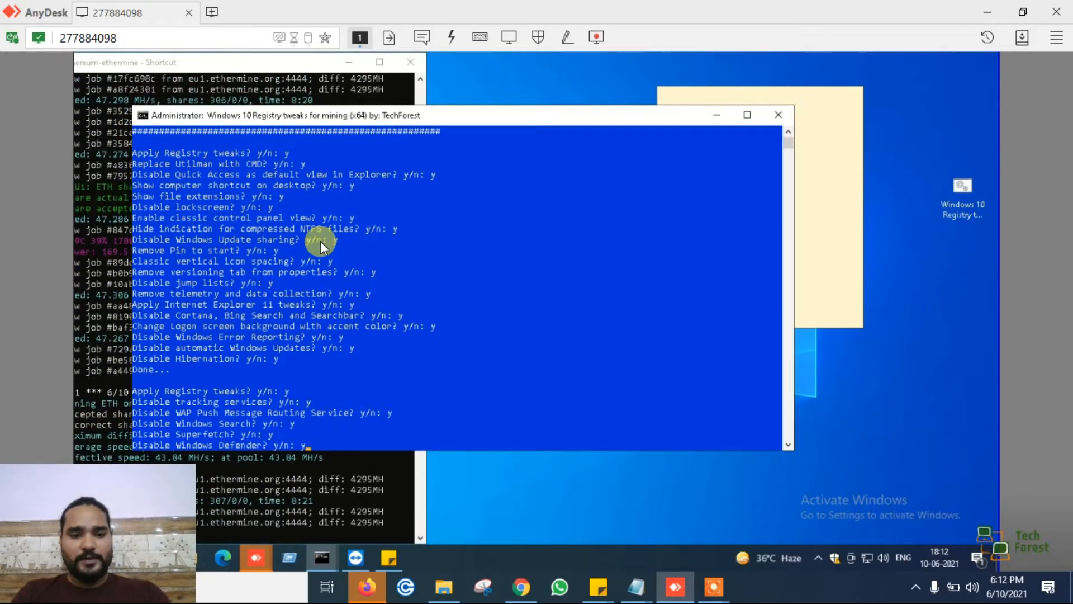
pyautogui.press('Return')
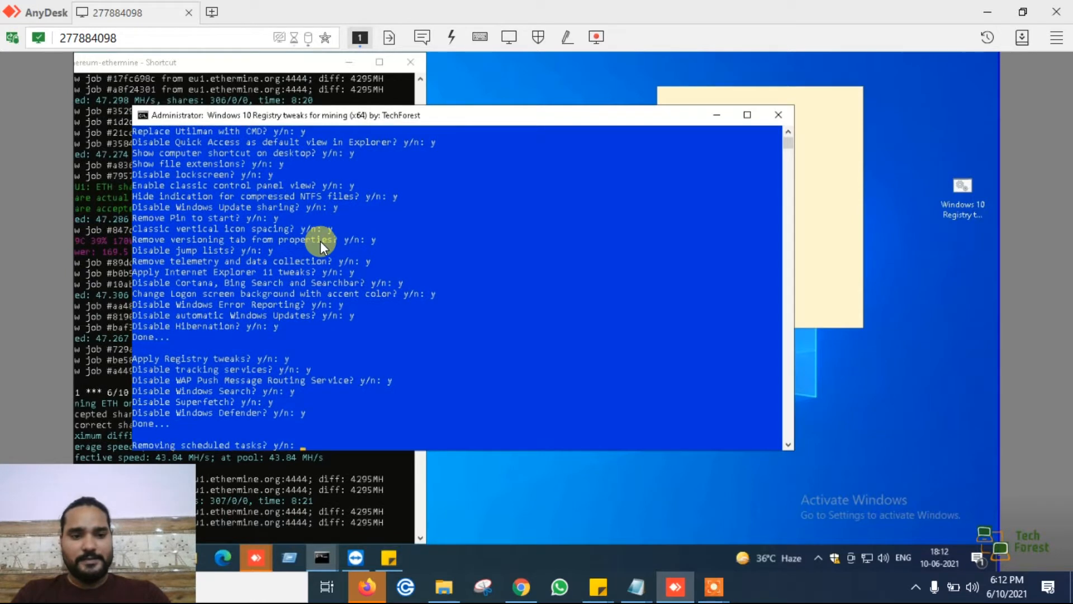
# - Answer y to removing scheduled tasks and Windows default apps, disabling OneDrive and blocking telemetry servers, and exit the script
pyautogui.press('Return')
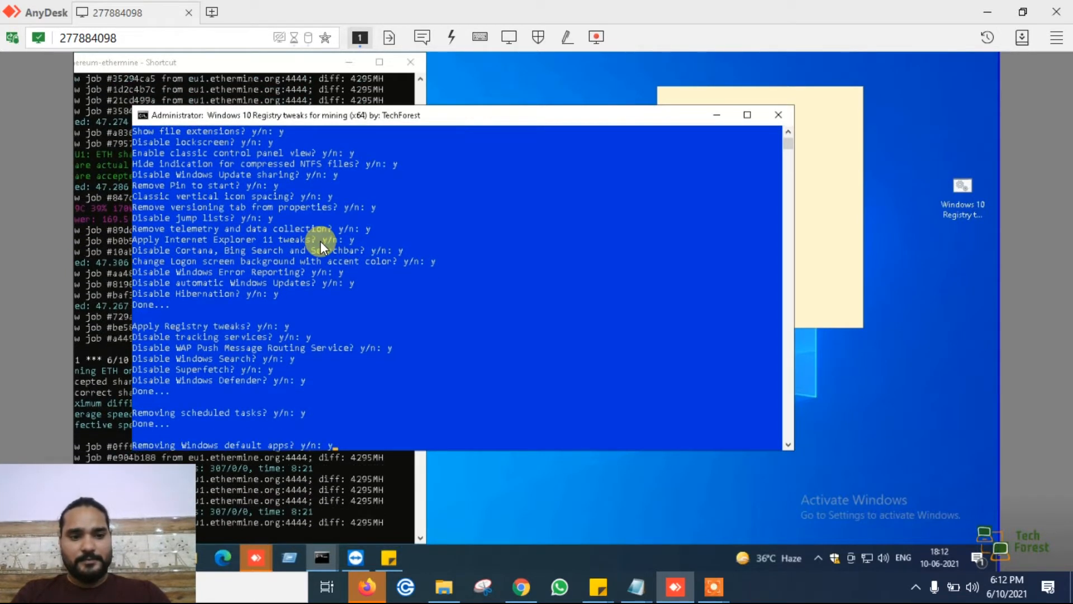
pyautogui.write('y')
pyautogui.press('Return')
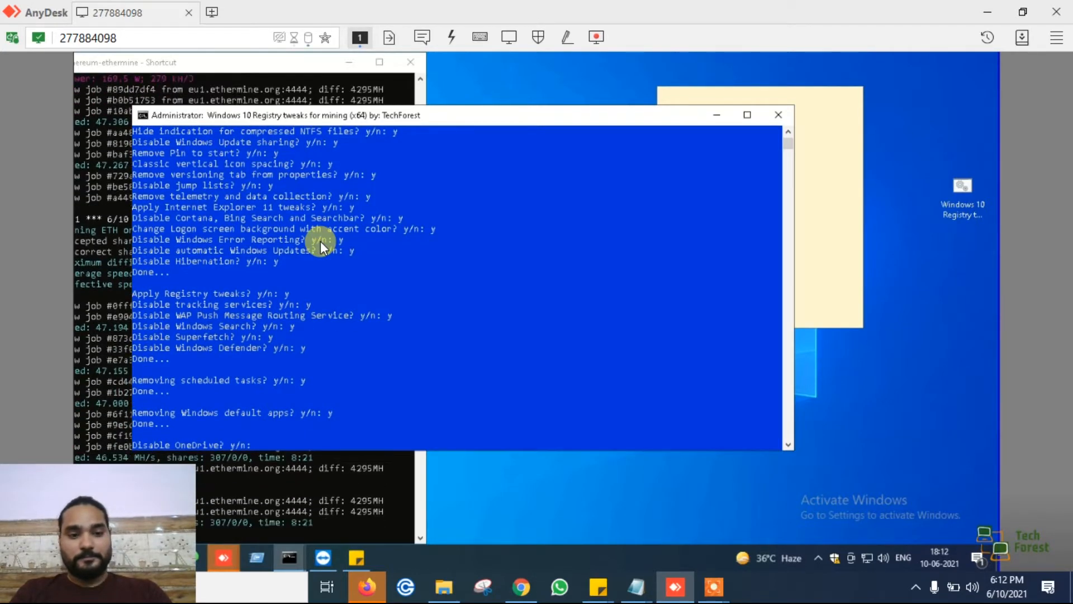
pyautogui.write('y')
pyautogui.press('Return')
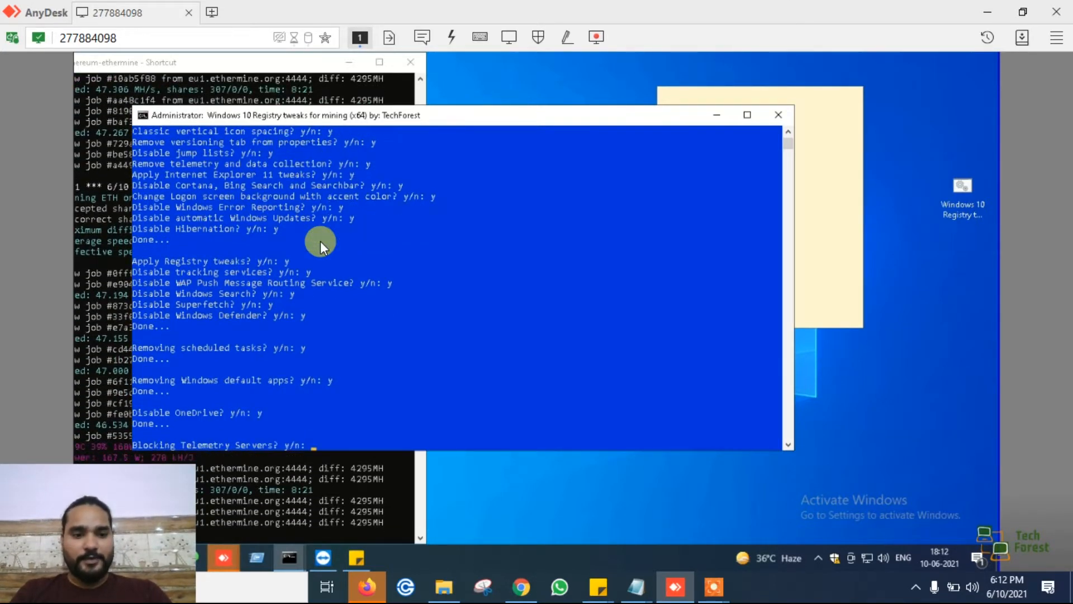
pyautogui.write('y')
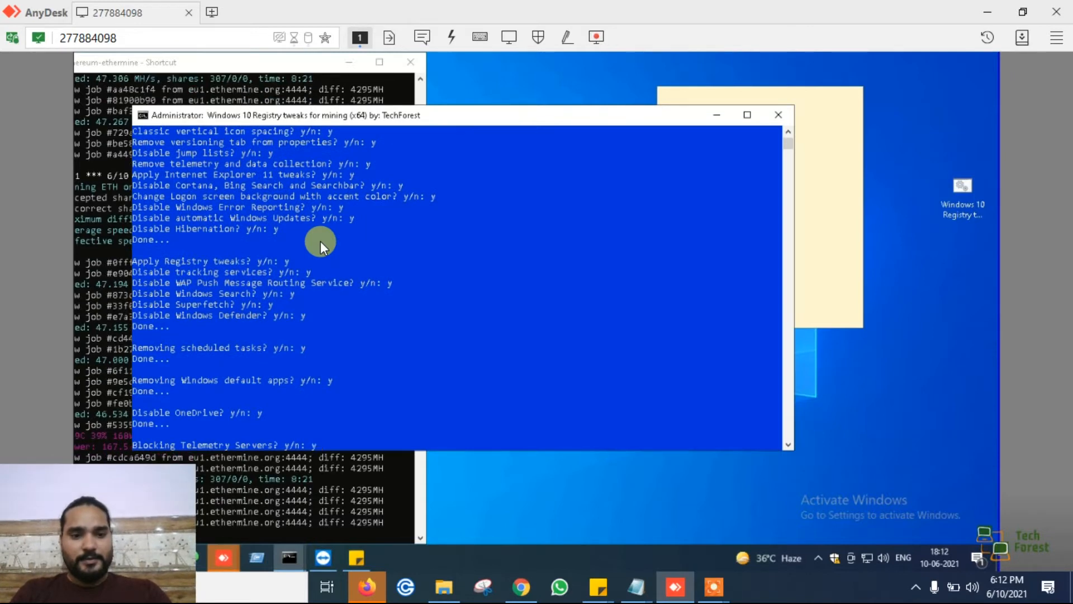
pyautogui.press('Return')
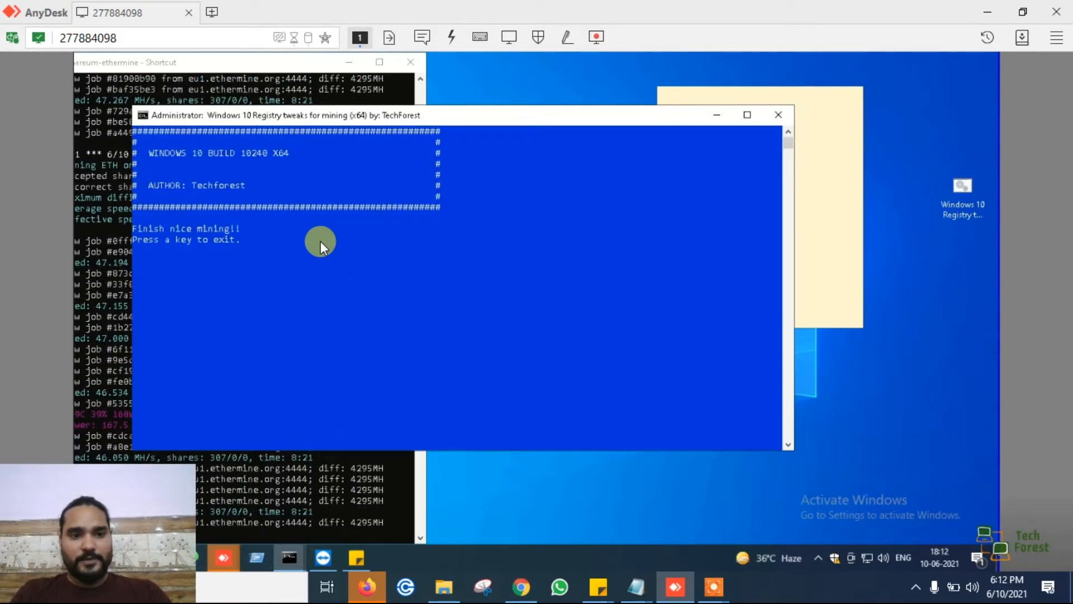
pyautogui.press('Return')
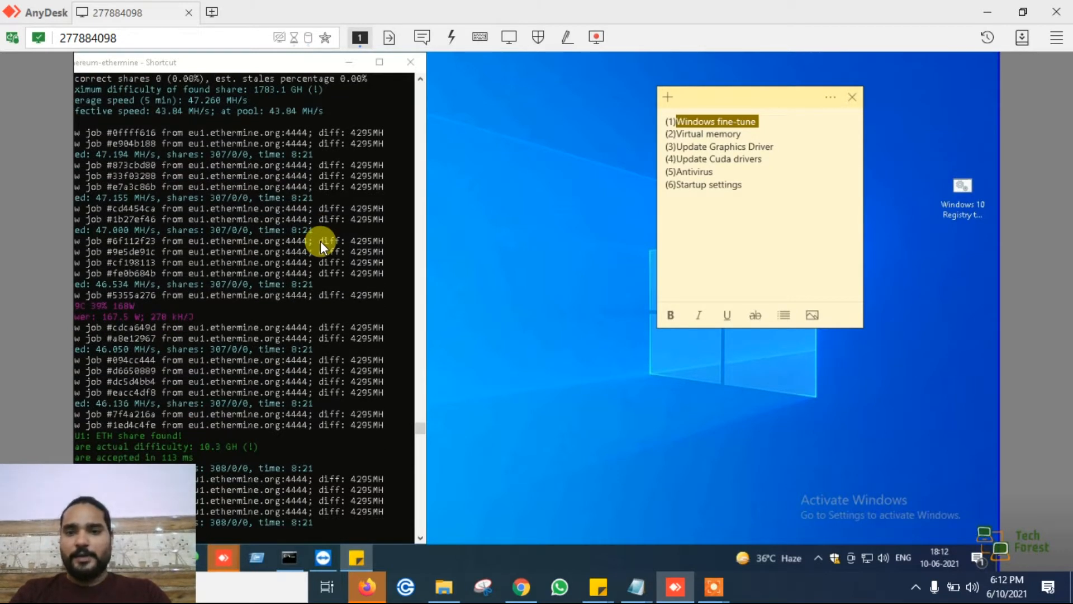
# - Highlight the Virtual memory item in the sticky note checklist as the point to work on
pyautogui.doubleClick(685, 133)
pyautogui.moveTo(685, 130); pyautogui.dragTo(742, 133)
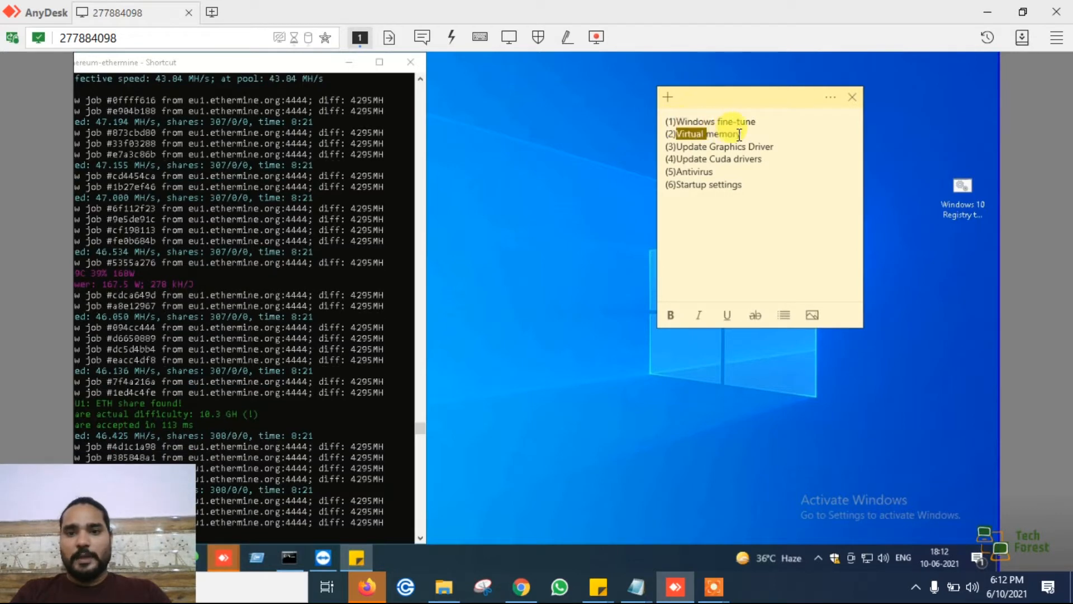
pyautogui.click(743, 134)
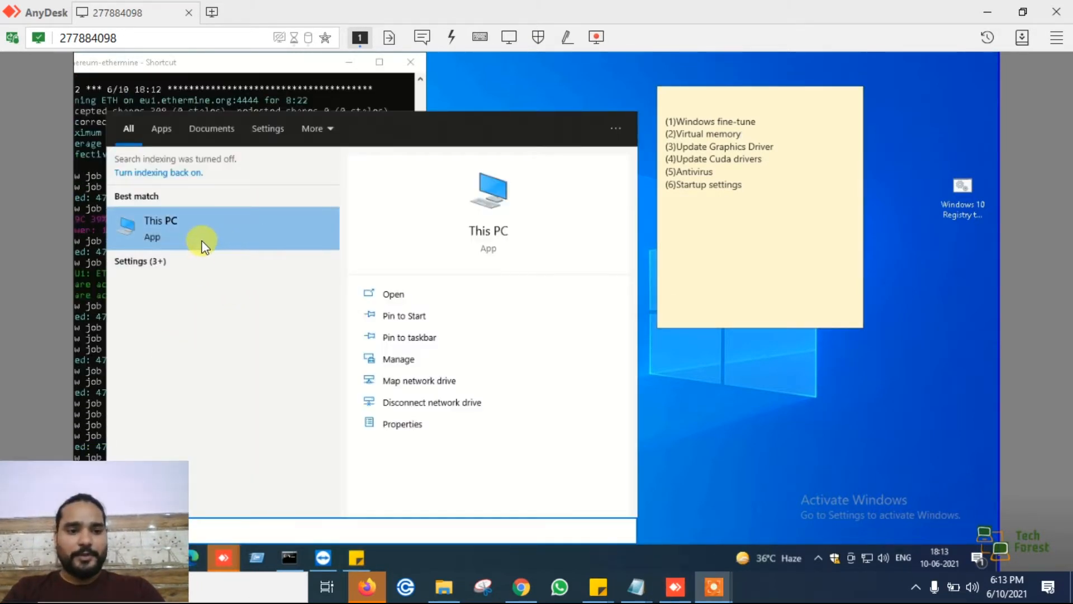
# - Open the Virtual Memory settings through This PC's properties, the advanced system settings and the advanced performance options
pyautogui.click(390, 422)
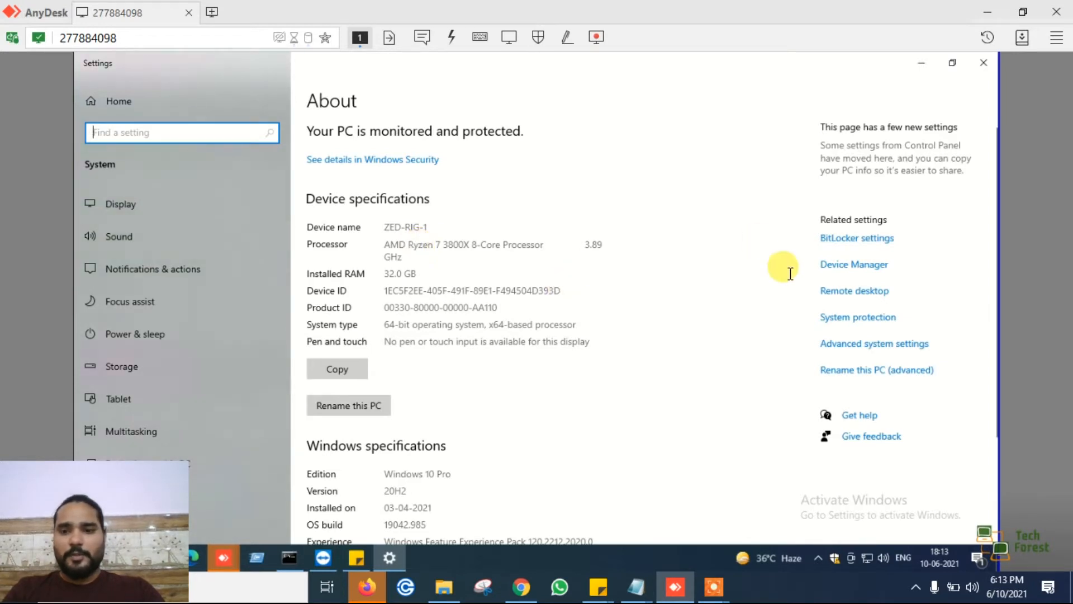
pyautogui.click(841, 343)
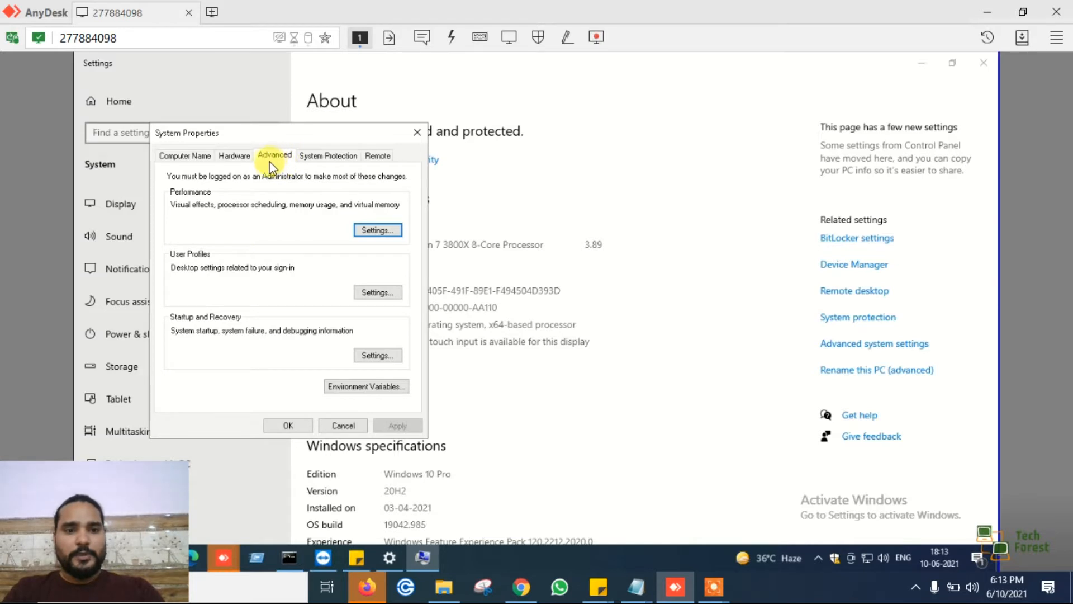
pyautogui.click(374, 230)
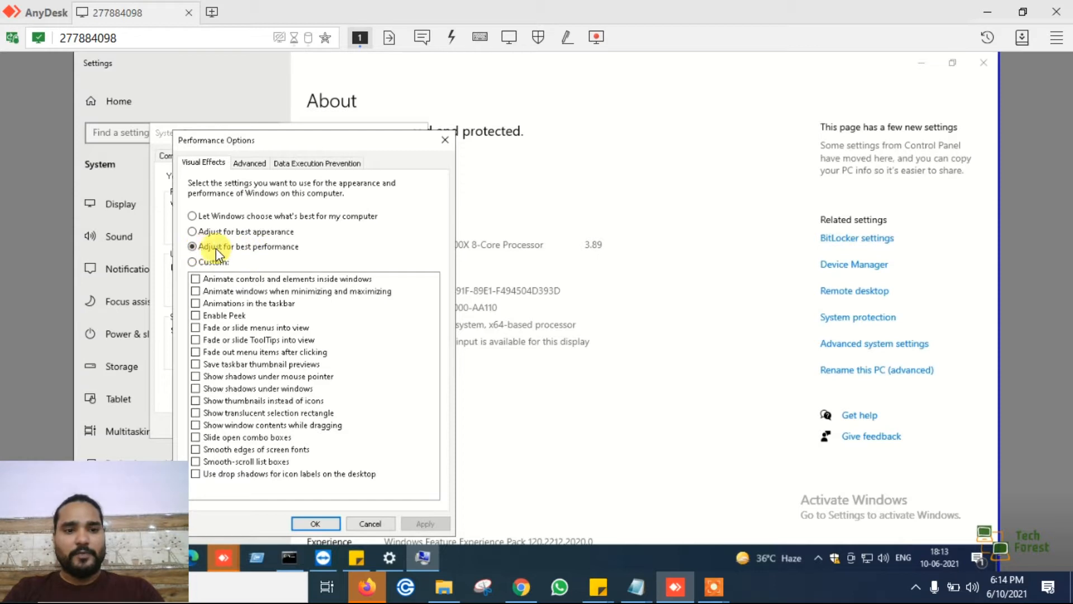
pyautogui.click(248, 163)
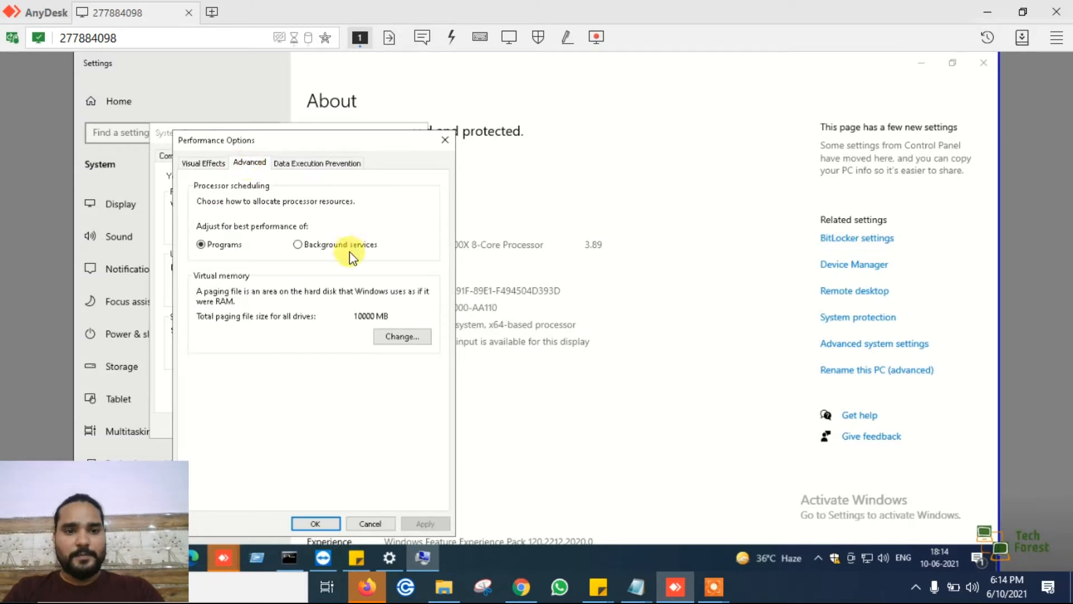
pyautogui.click(393, 336)
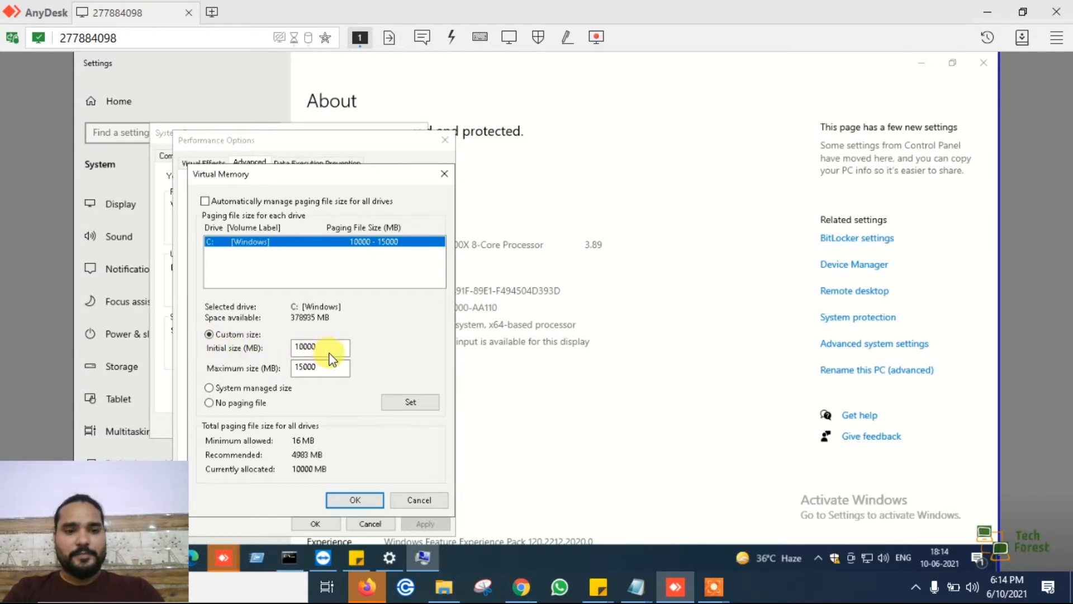
# - Apply a custom paging file size for drive C: with an initial size of 10000 MB and a maximum of 15000 MB
pyautogui.click(333, 369)
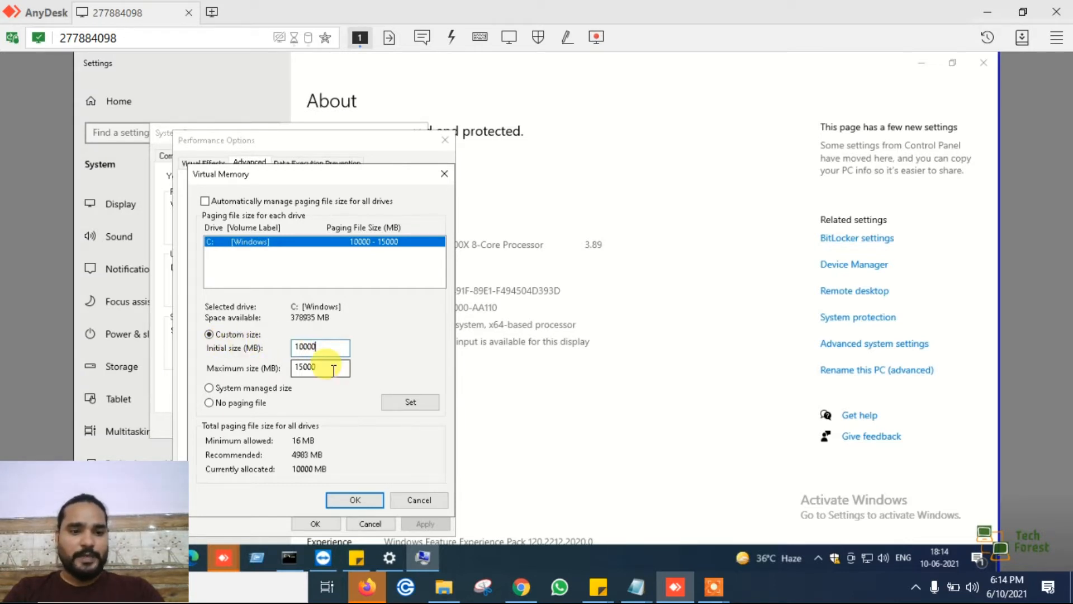
pyautogui.click(411, 403)
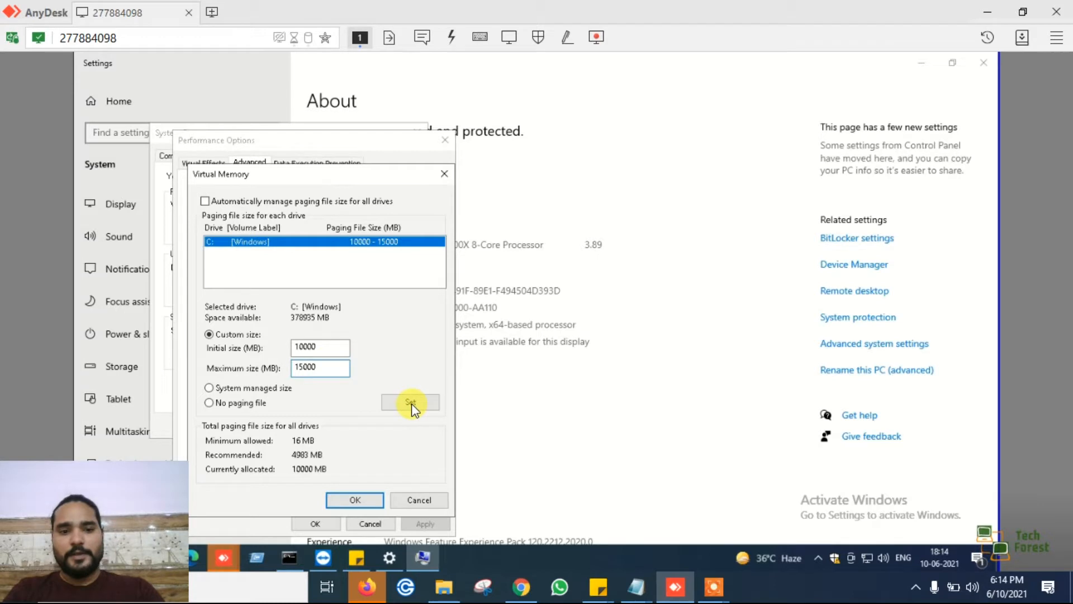
pyautogui.click(368, 501)
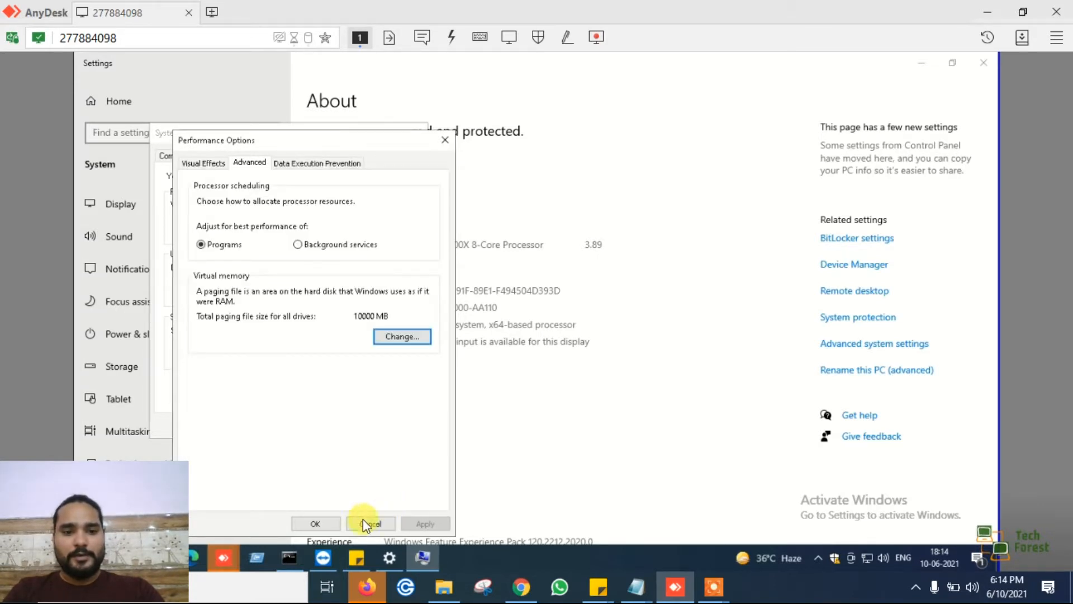
# - Review the Virtual Memory sizes for drive C: again, and close Performance Options and System Properties
pyautogui.click(400, 340)
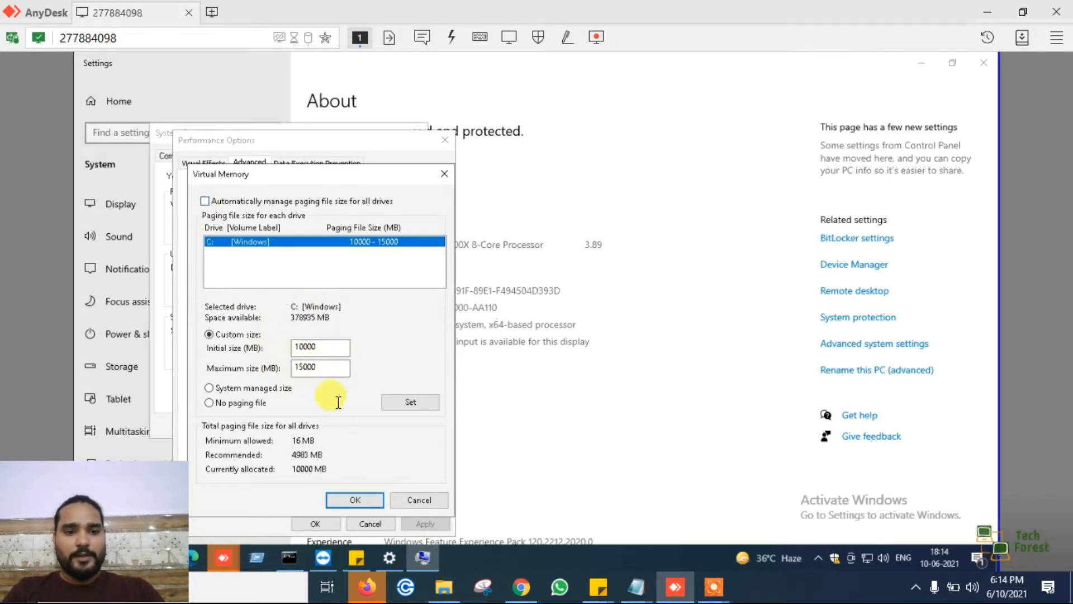
pyautogui.click(430, 500)
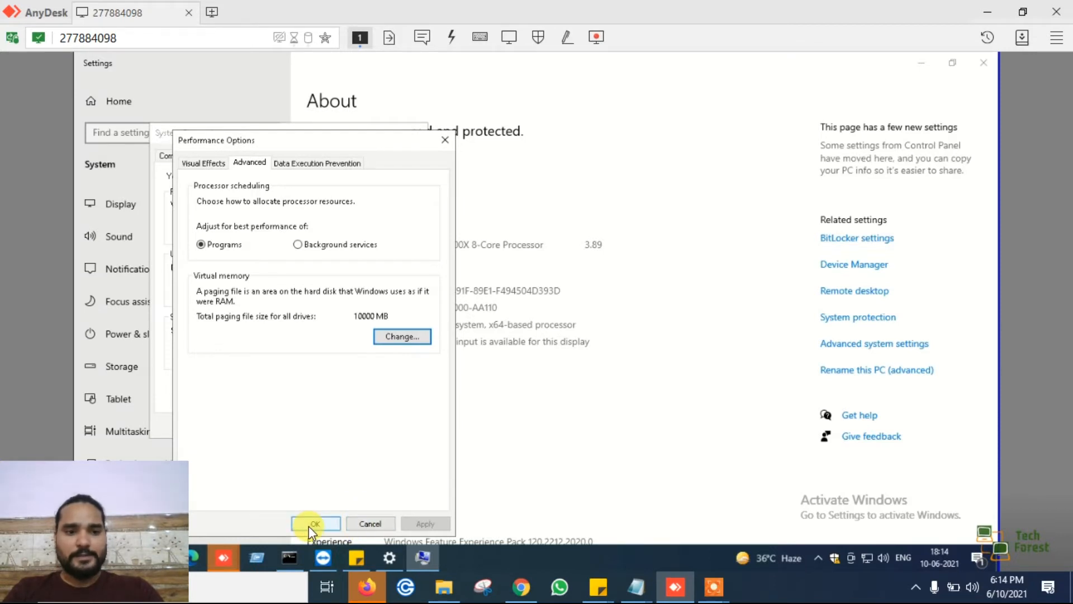
pyautogui.click(309, 524)
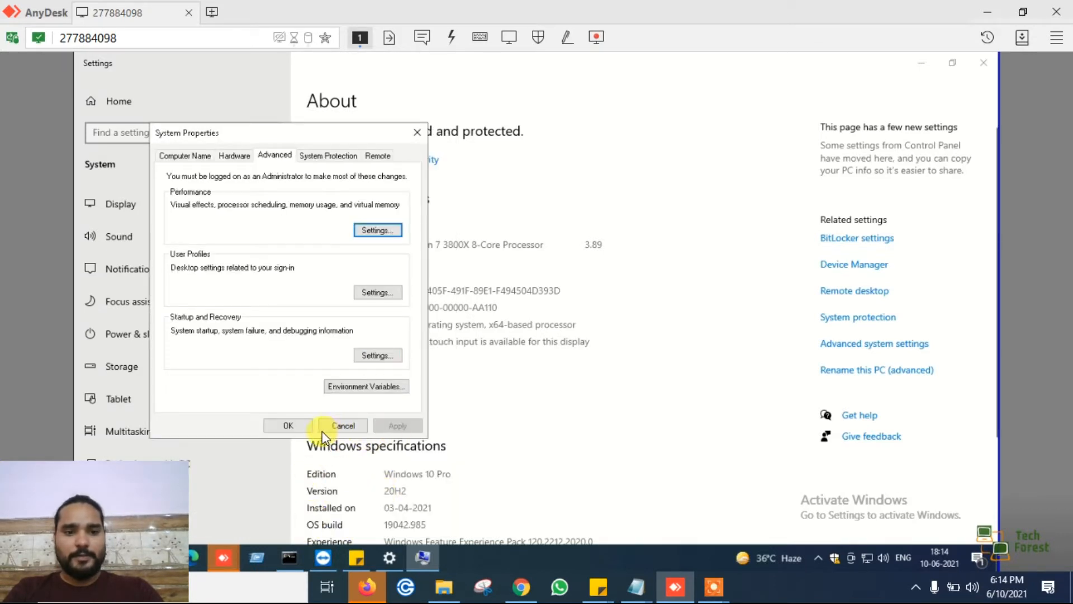
pyautogui.click(336, 426)
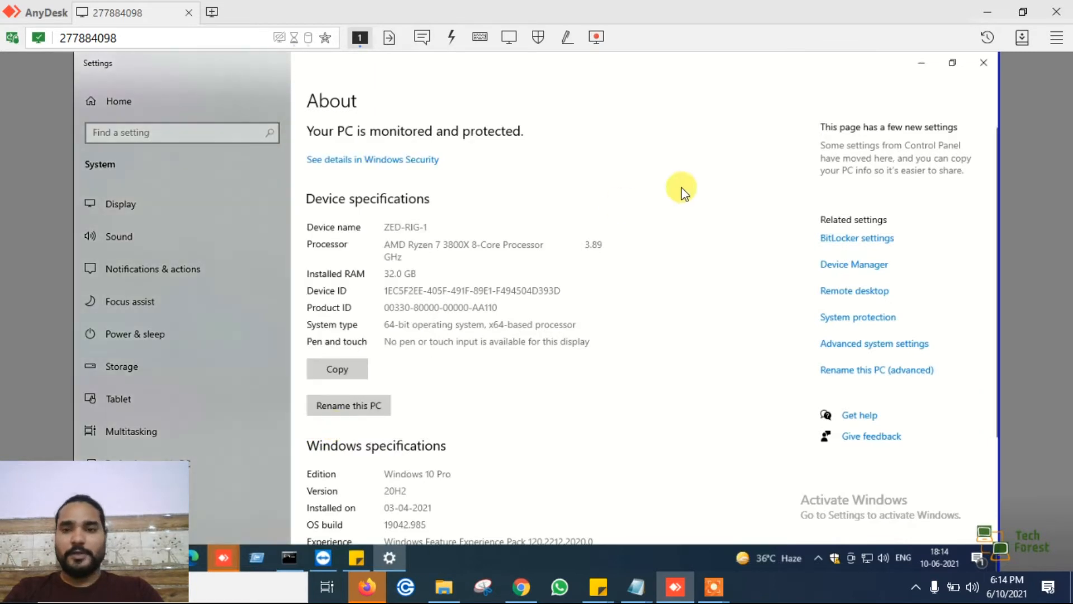
# - Close Settings and highlight the Update Graphics Driver item in the sticky note checklist as the point to work on
pyautogui.click(986, 68)
pyautogui.click(678, 145)
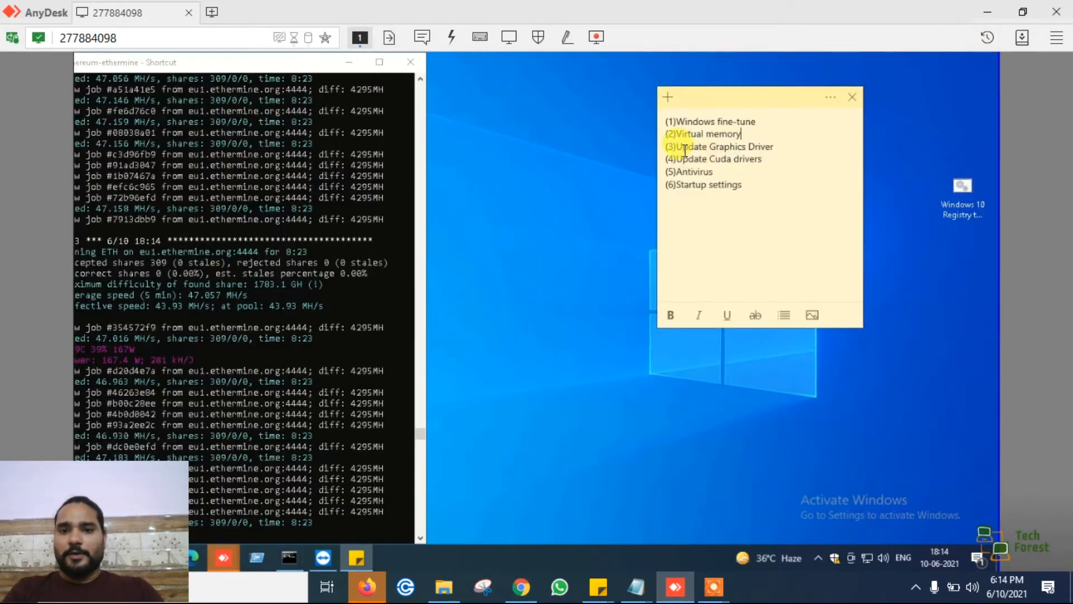
pyautogui.moveTo(686, 149); pyautogui.dragTo(775, 151)
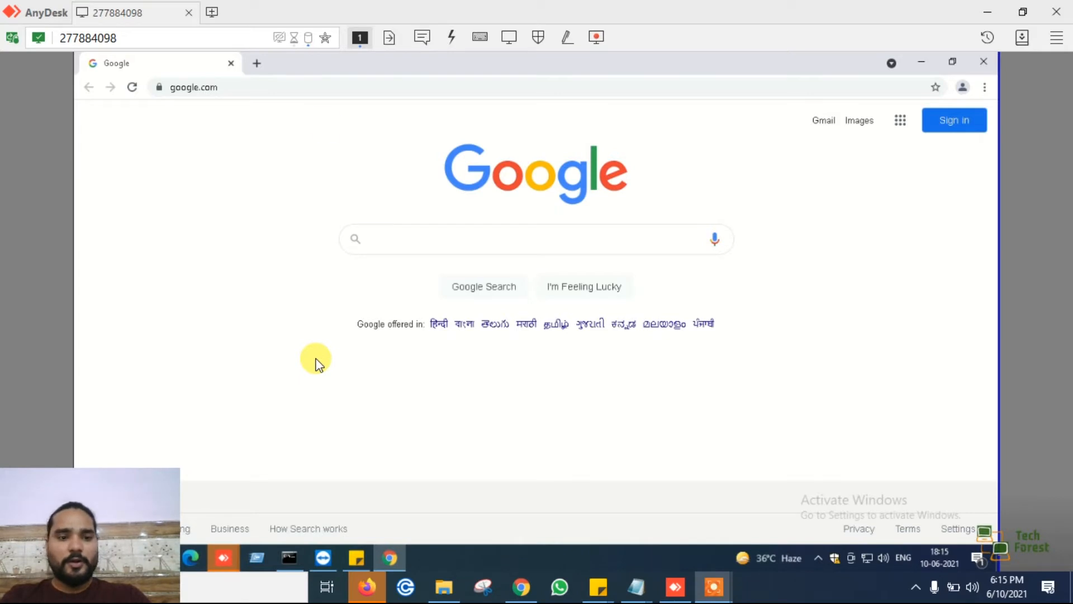
# - Go to the nvidia.com website in the browser
pyautogui.click(353, 90)
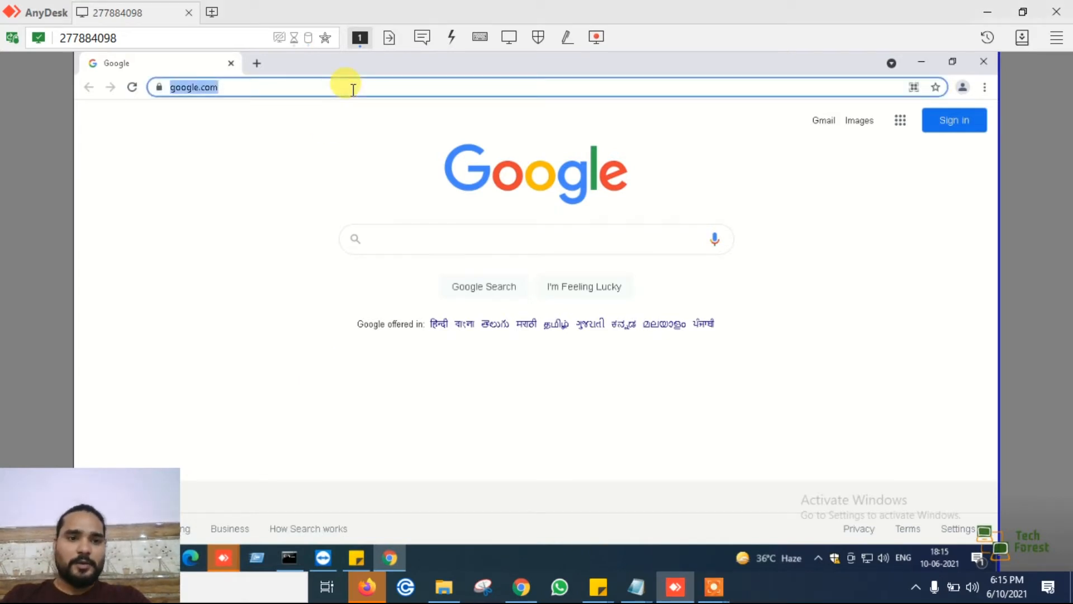
pyautogui.write('n')
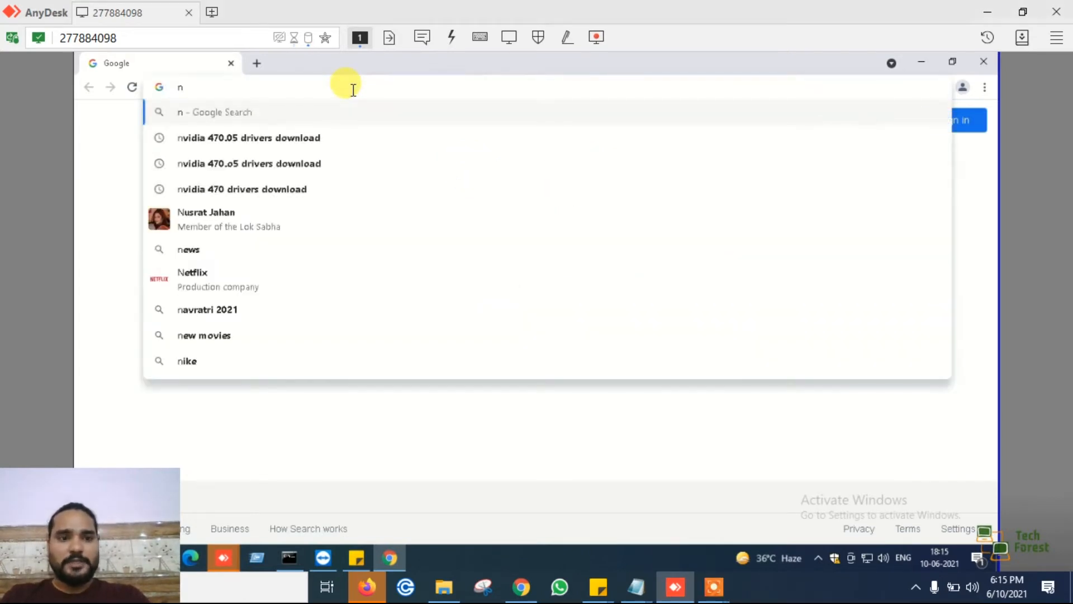
pyautogui.write('vi')
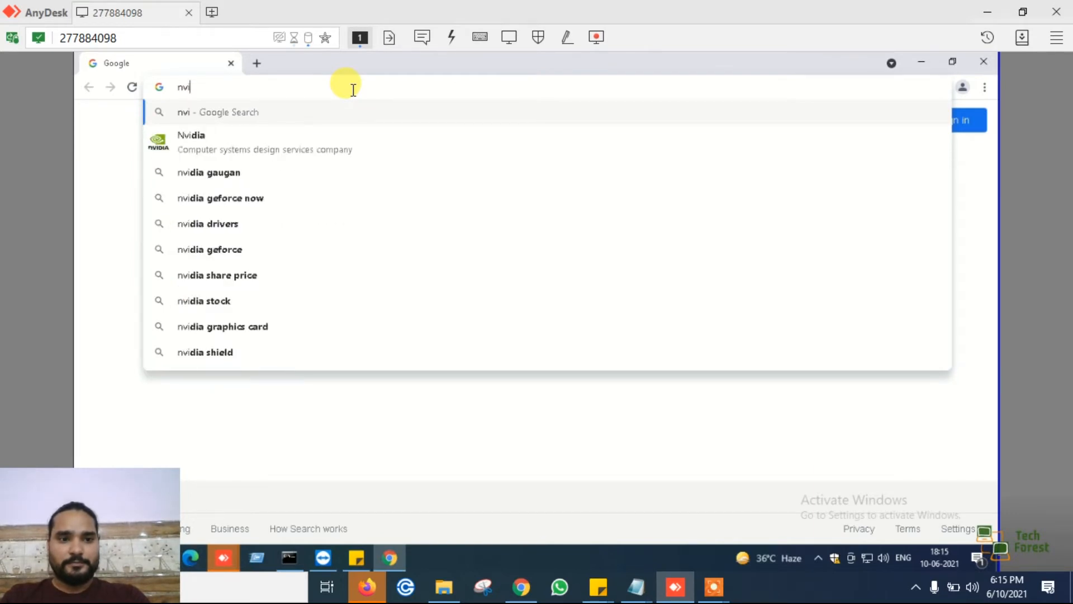
pyautogui.write('dia.com')
pyautogui.press('Return')
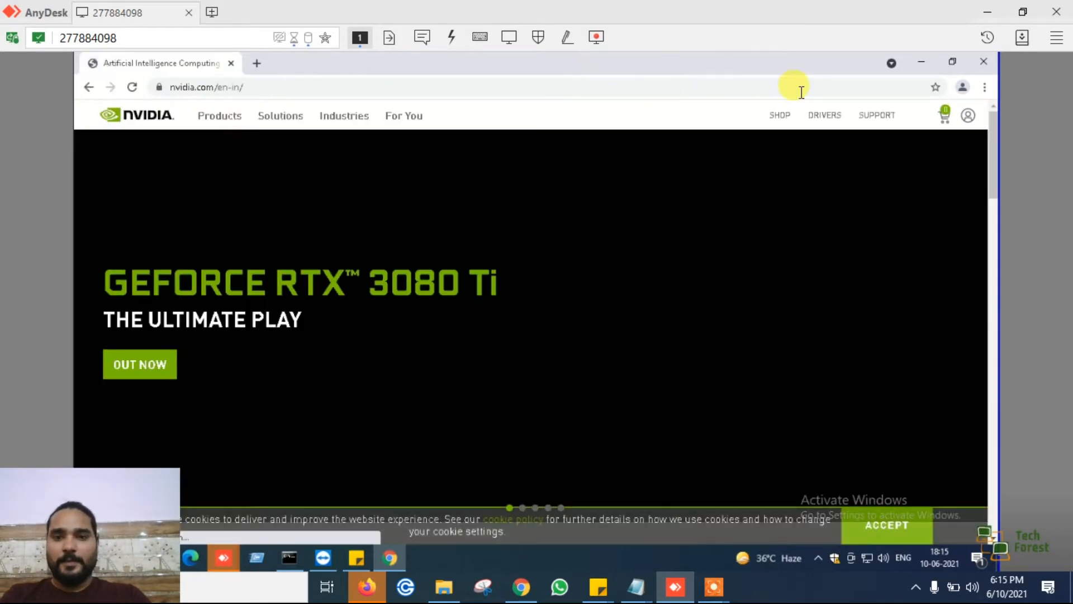
# - Download the GeForce Experience installer from NVIDIA's GeForce Drivers page and check it in the browser's downloads list
pyautogui.click(831, 116)
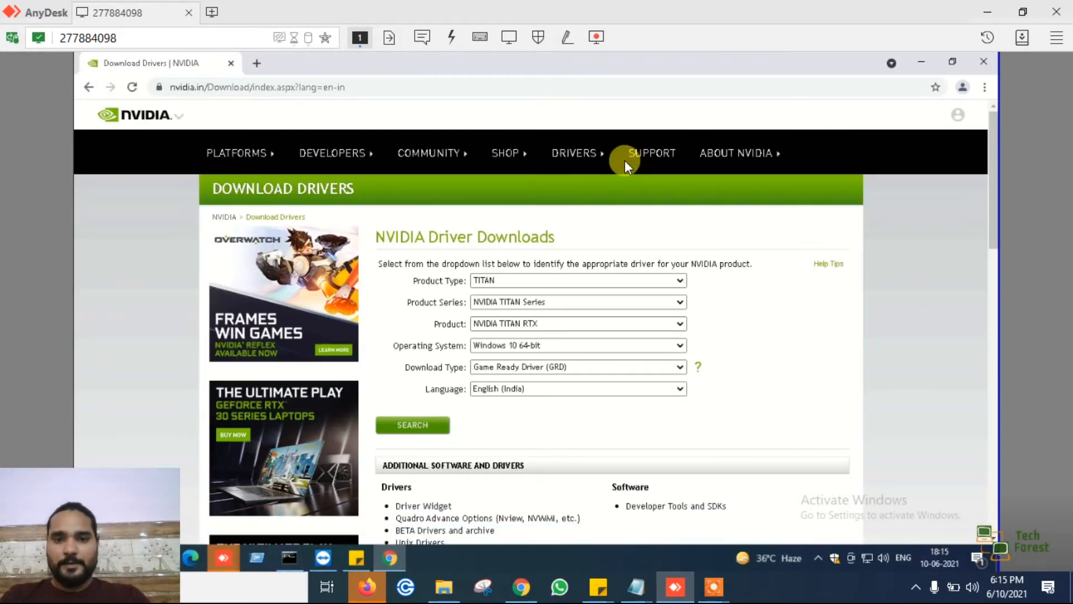
pyautogui.moveTo(587, 163)
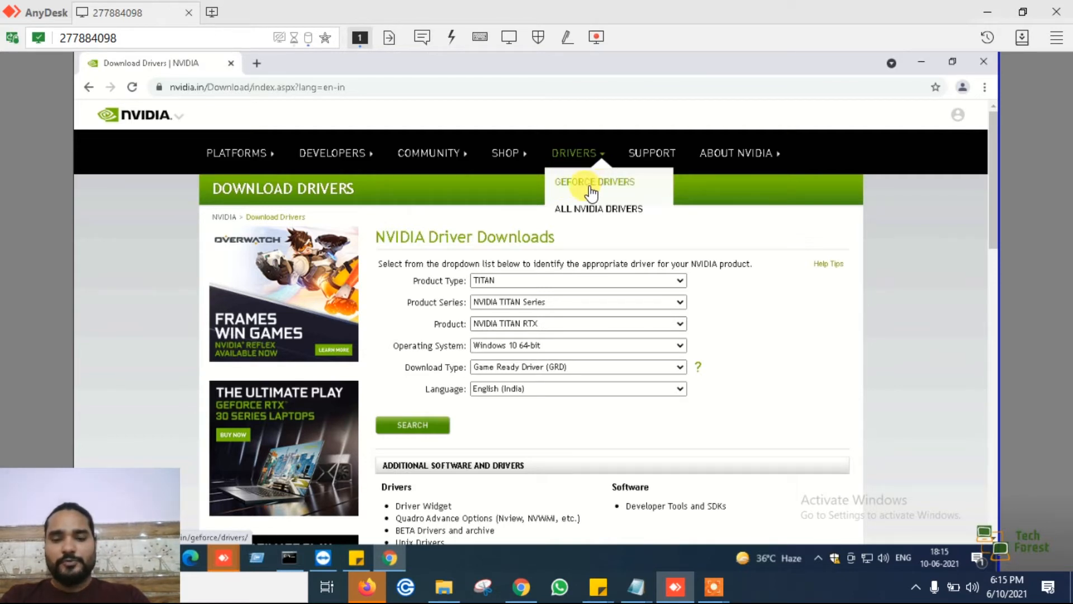
pyautogui.click(590, 189)
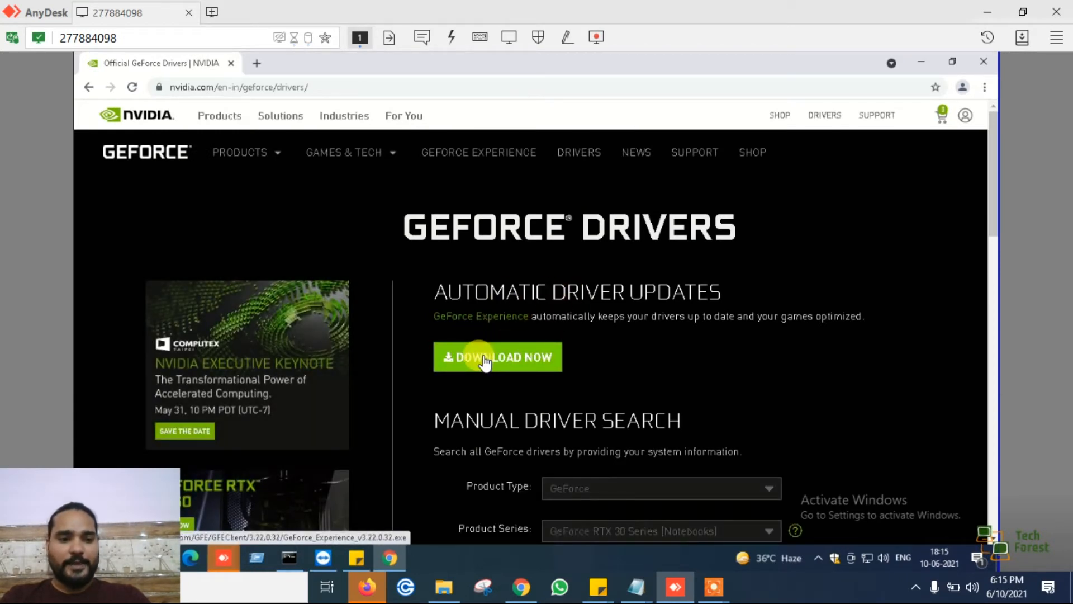
pyautogui.click(484, 361)
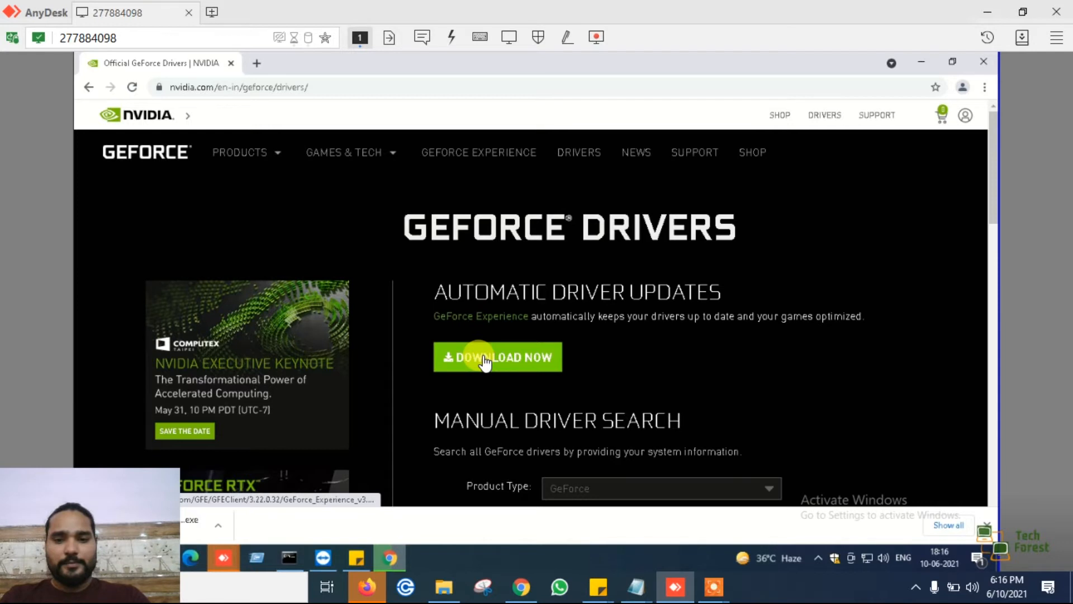
pyautogui.hotkey('ctrl', 'j')
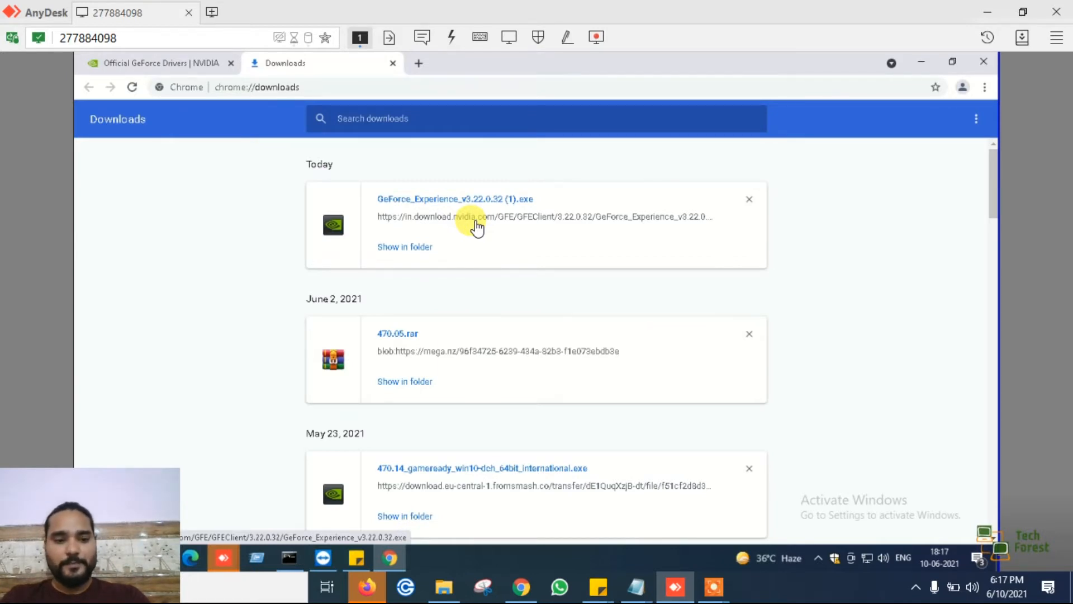
pyautogui.click(393, 64)
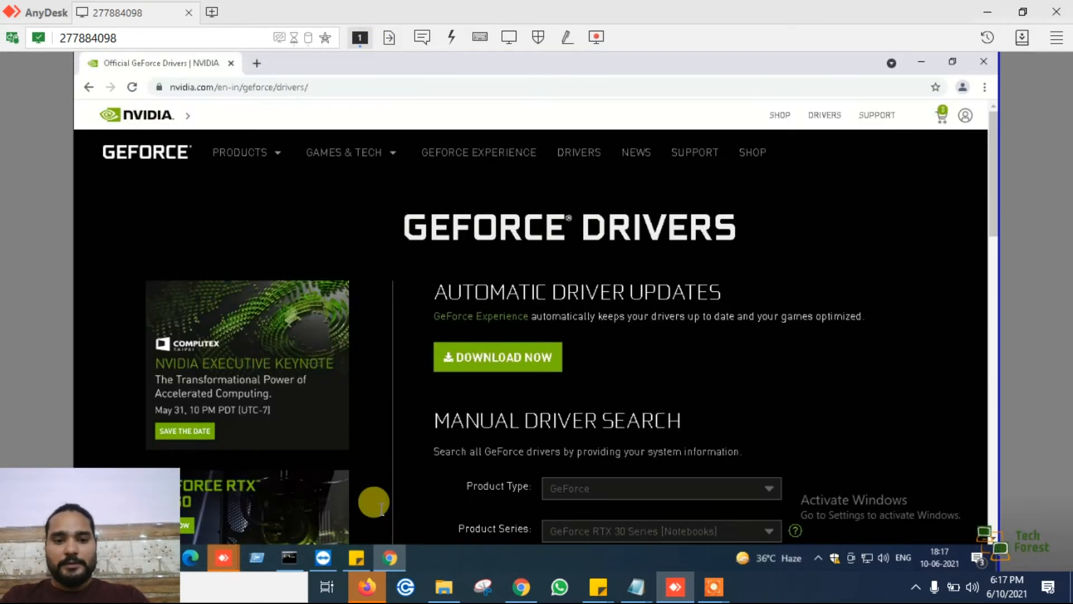
# - Bring up the sticky note checklist and highlight the Update Cuda drivers item as the point to work on
pyautogui.click(357, 557)
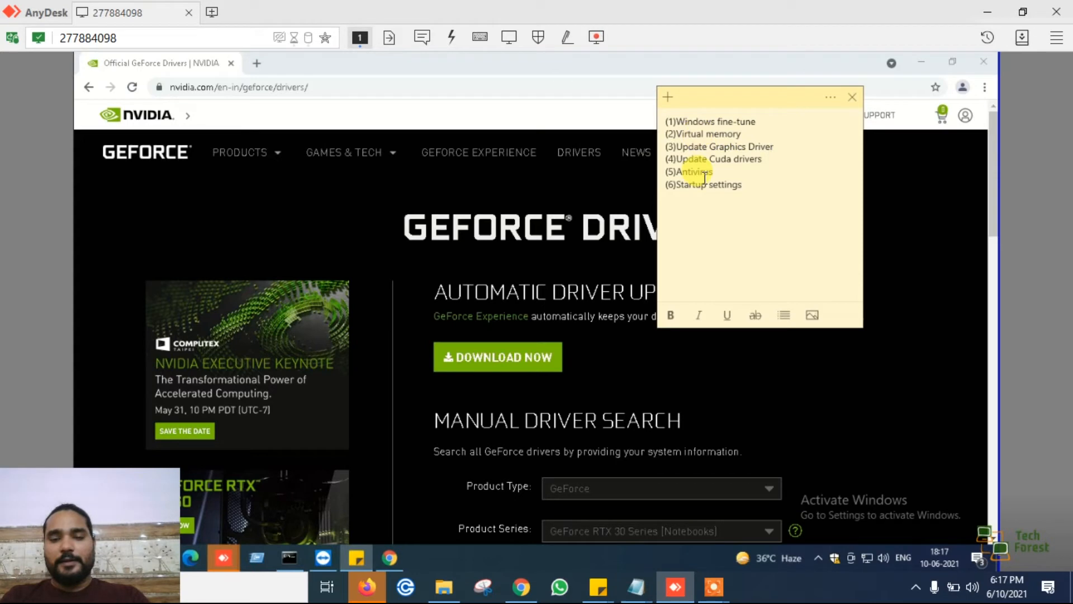
pyautogui.moveTo(678, 158); pyautogui.dragTo(764, 160)
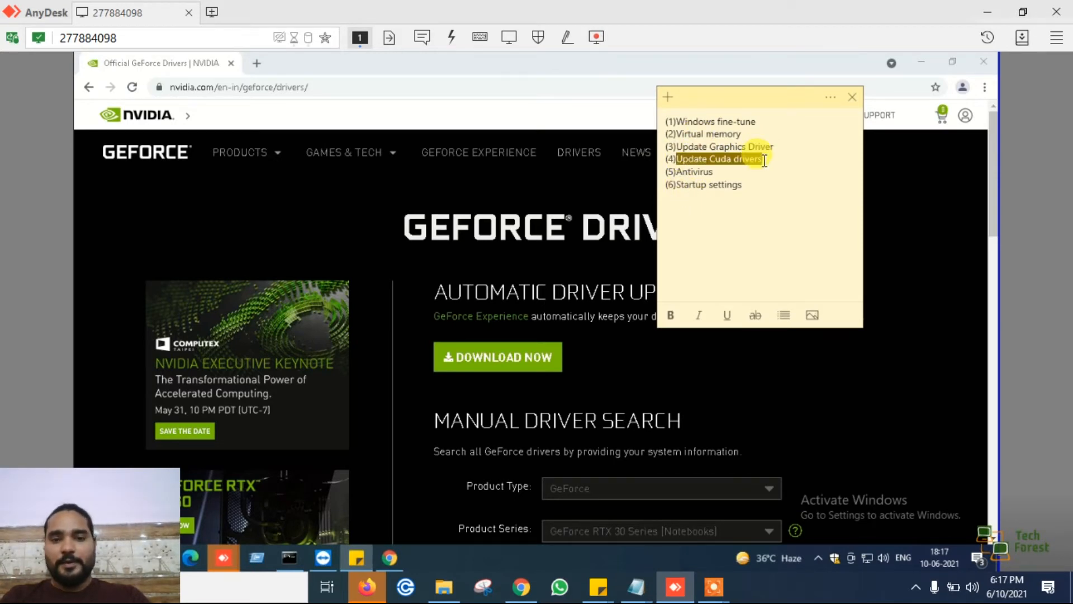
# - Search for "cuda driver download" in a new browser tab and open the CUDA Toolkit 11.3 Update 1 Downloads page
pyautogui.click(257, 64)
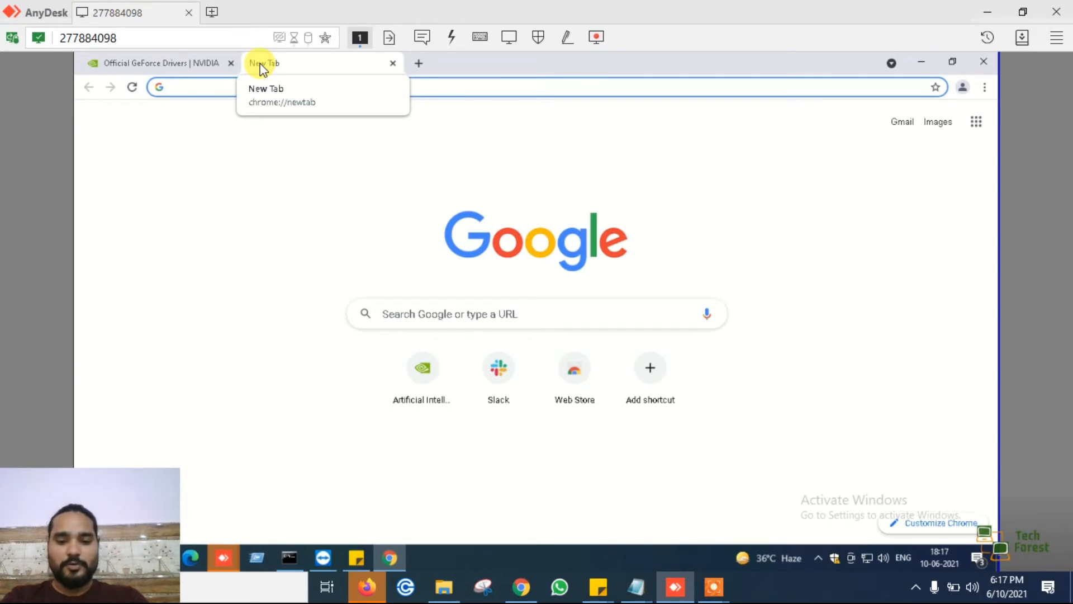
pyautogui.write('cuda ')
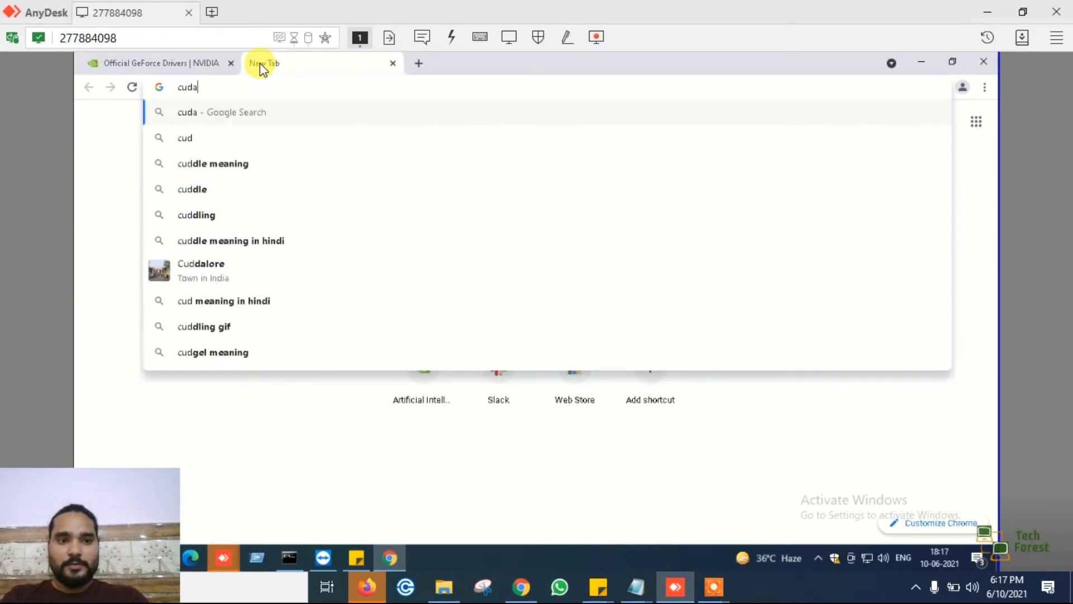
pyautogui.write('driver download')
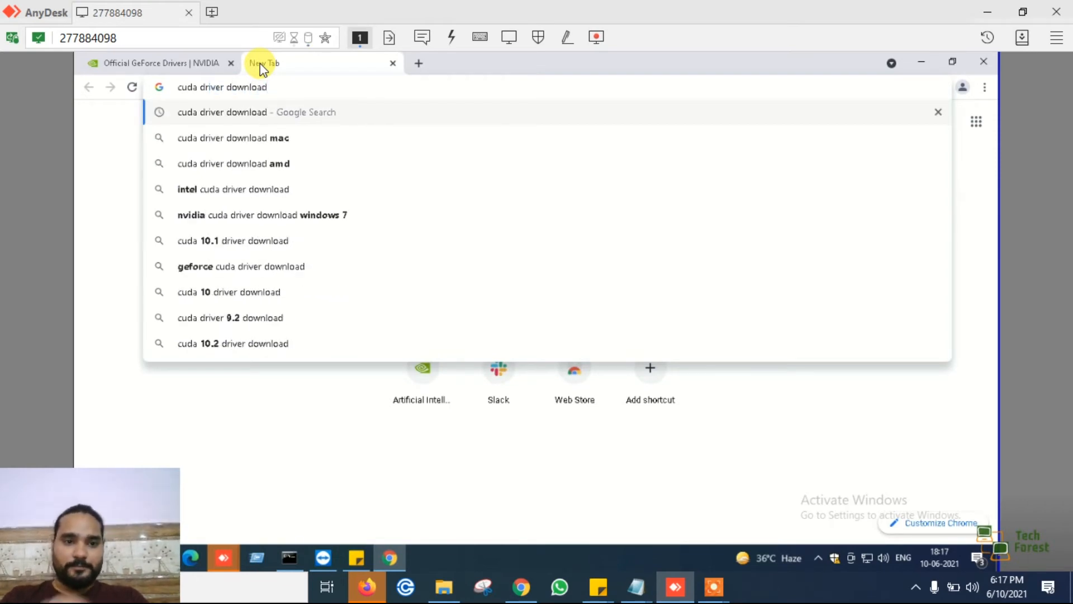
pyautogui.press('Return')
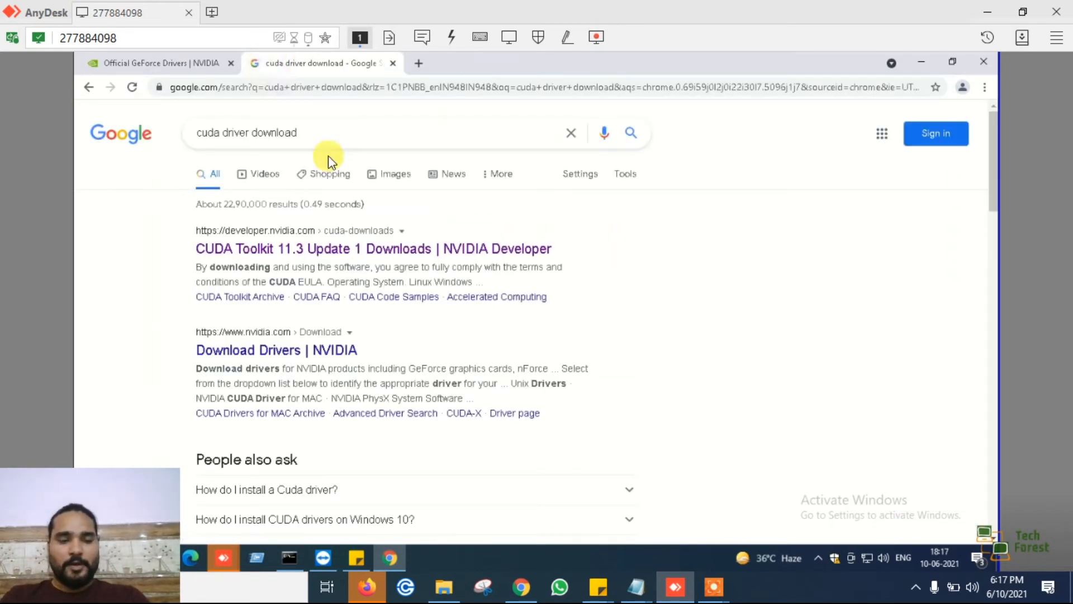
pyautogui.click(248, 250)
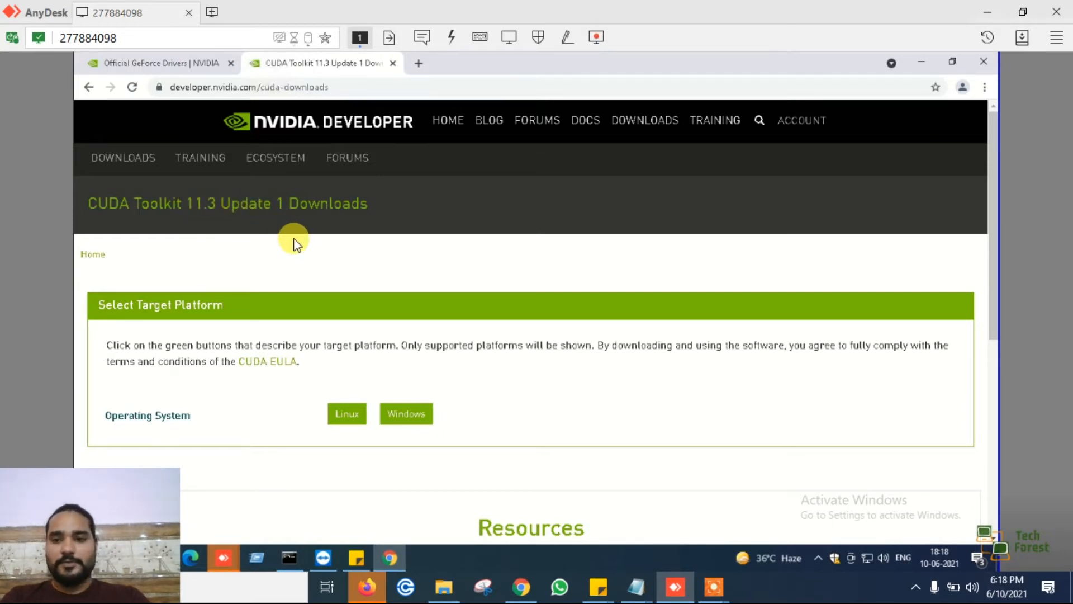
# - Select Windows as the operating system and version 10 as the target platform for the CUDA Toolkit
pyautogui.scroll(-2, 293, 240)
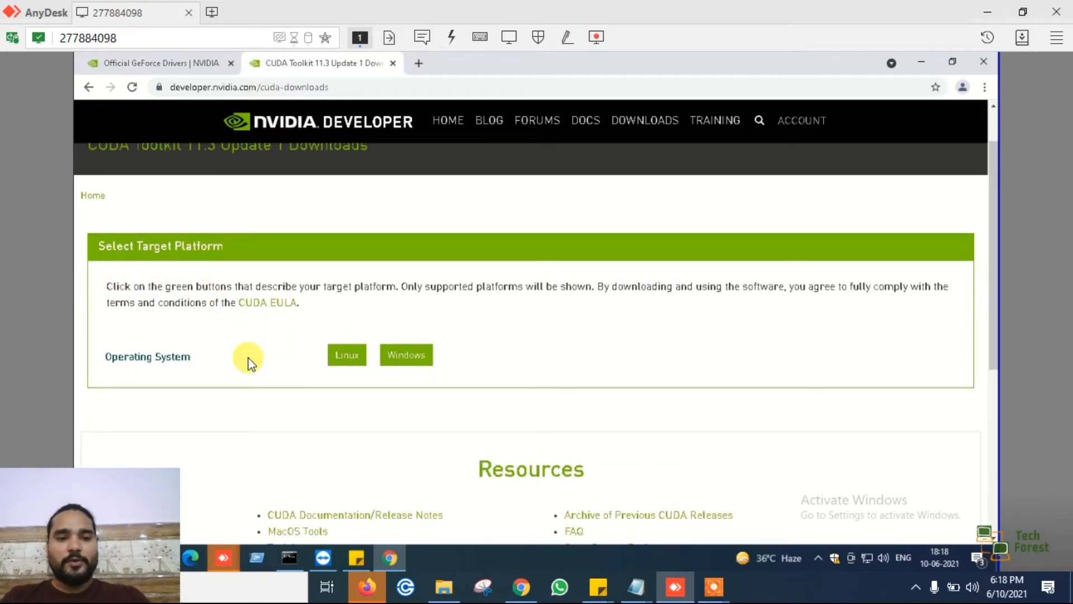
pyautogui.click(403, 362)
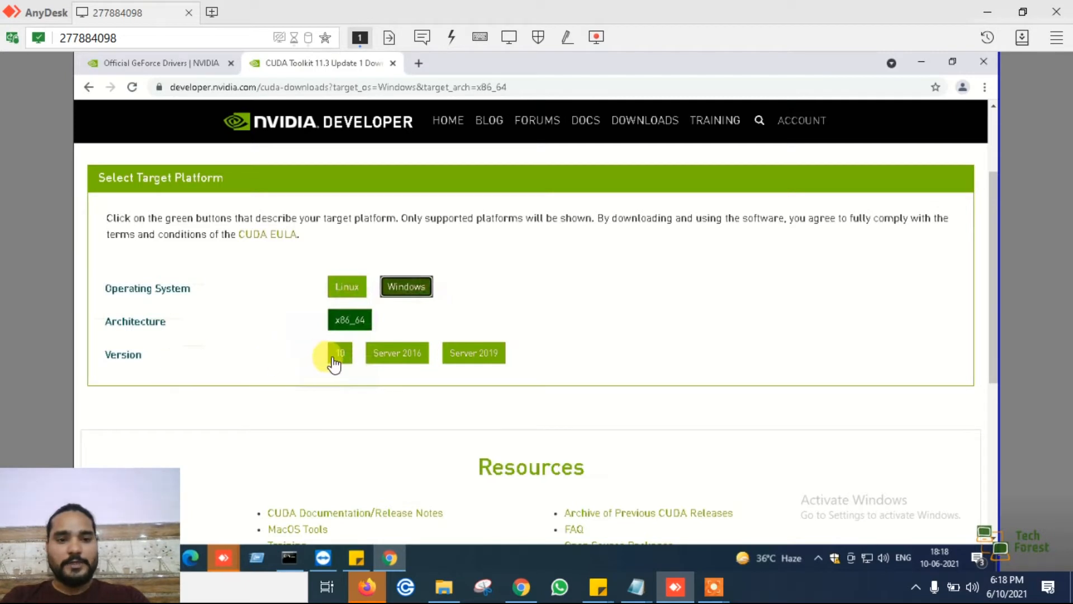
pyautogui.click(336, 361)
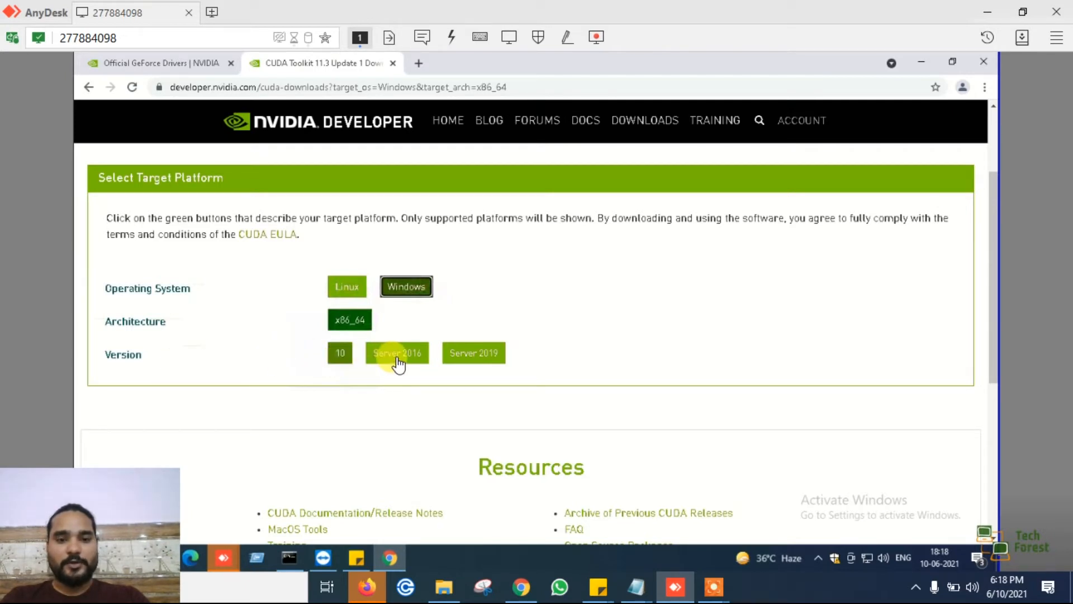
pyautogui.click(338, 353)
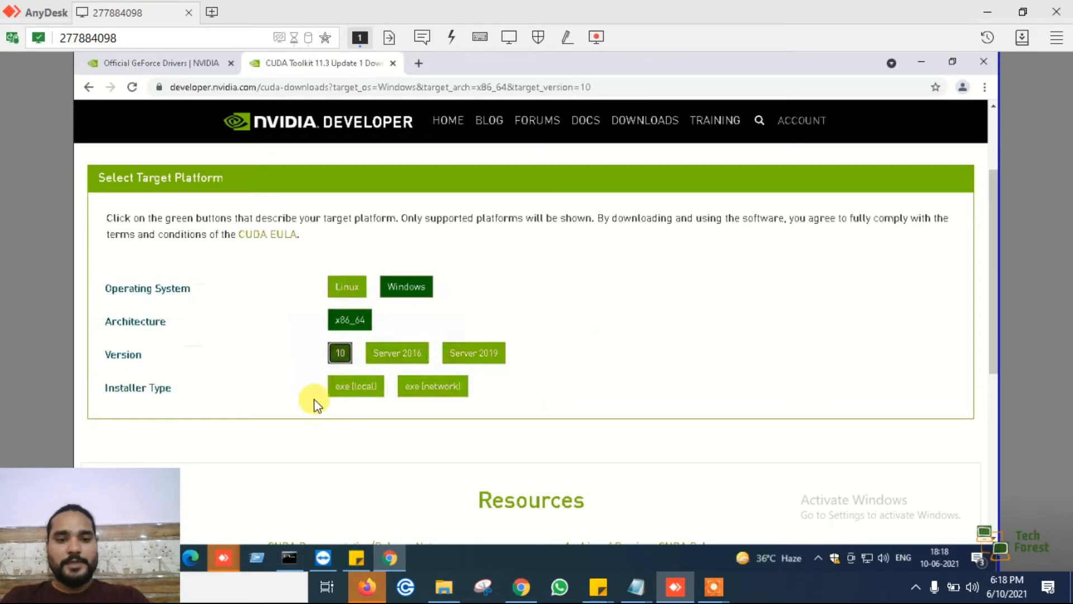
# - Choose the exe (local) installer type and start downloading the 2.7 GB CUDA Toolkit base installer for Windows 10
pyautogui.click(355, 389)
pyautogui.click(425, 387)
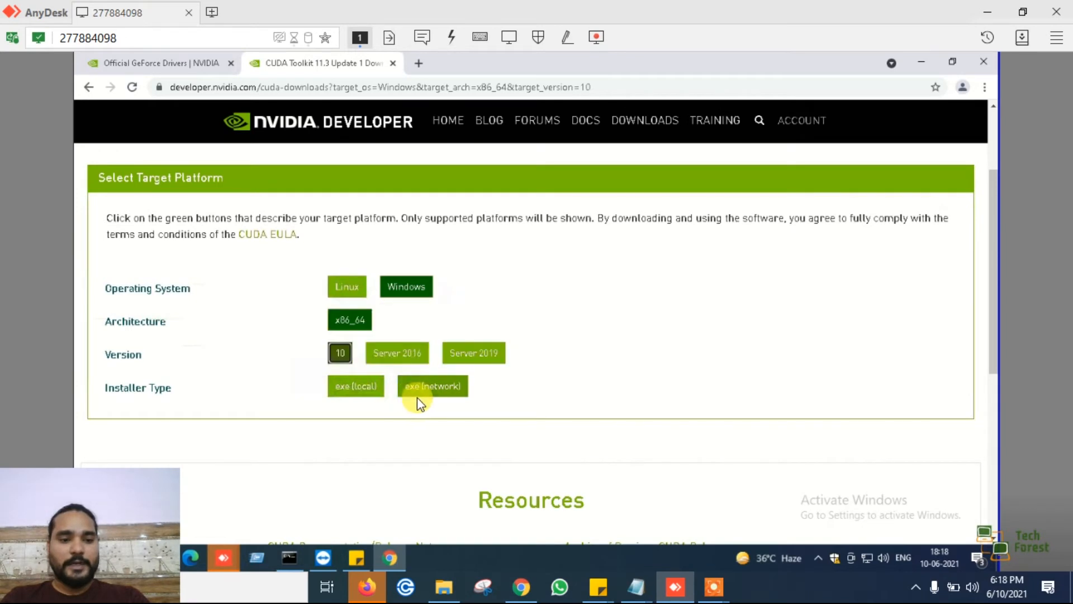
pyautogui.click(345, 396)
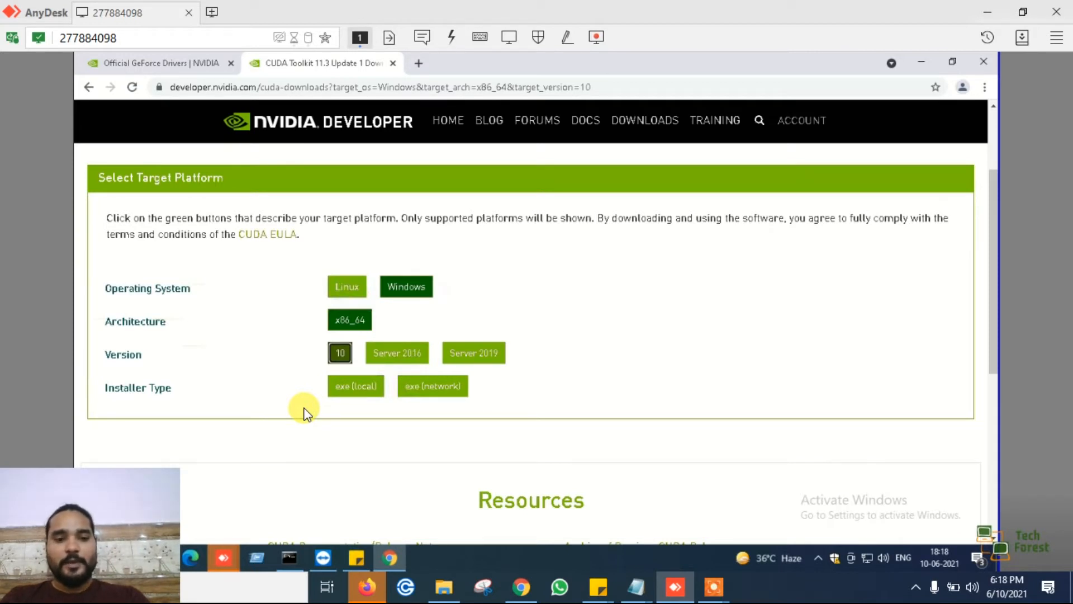
pyautogui.moveTo(345, 394)
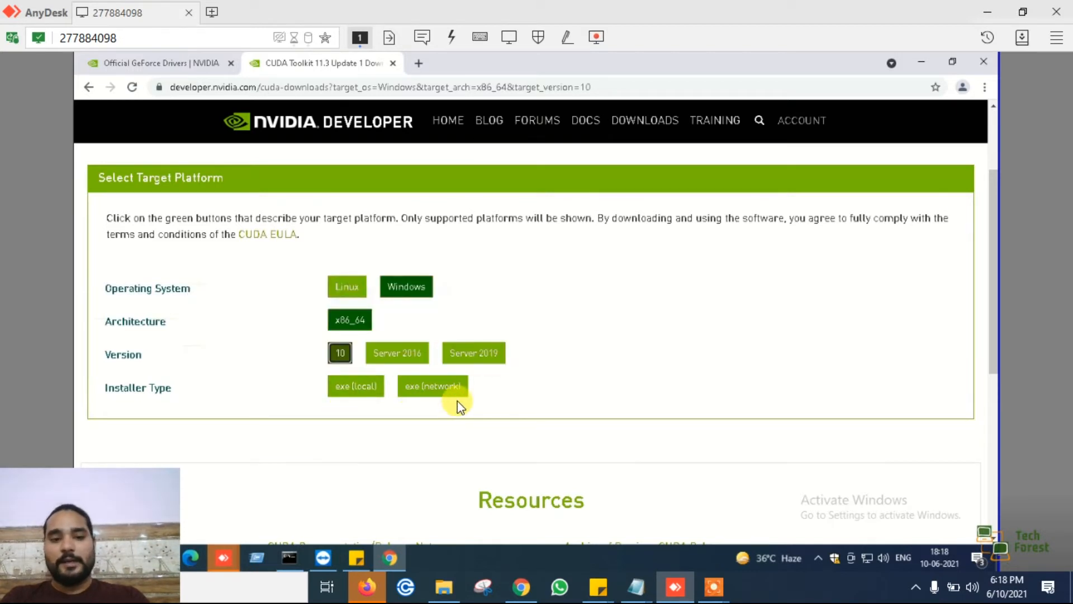
pyautogui.click(360, 390)
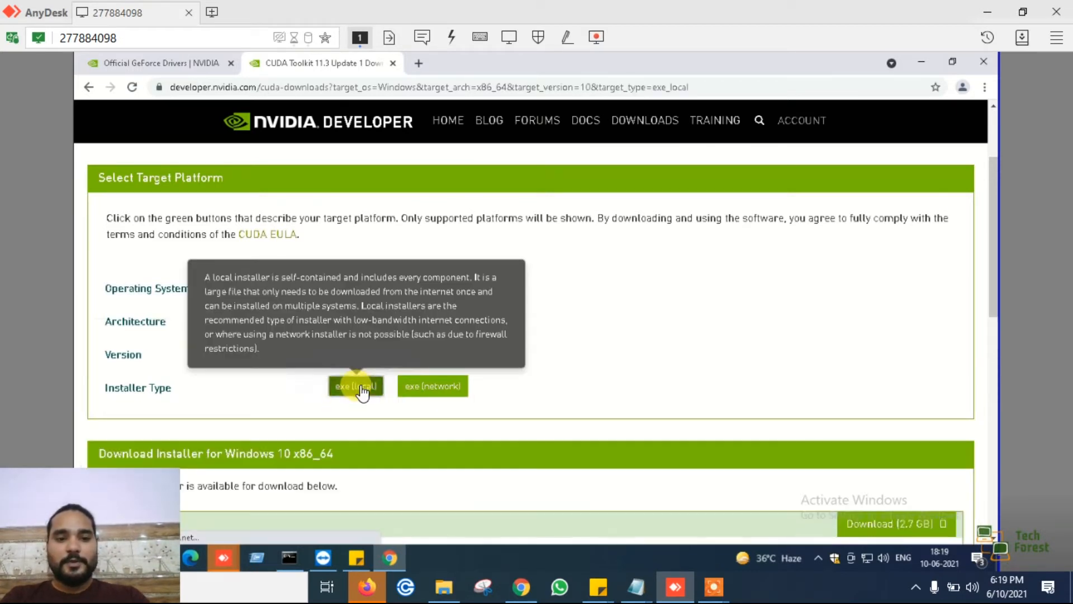
pyautogui.scroll(-1, 733, 420)
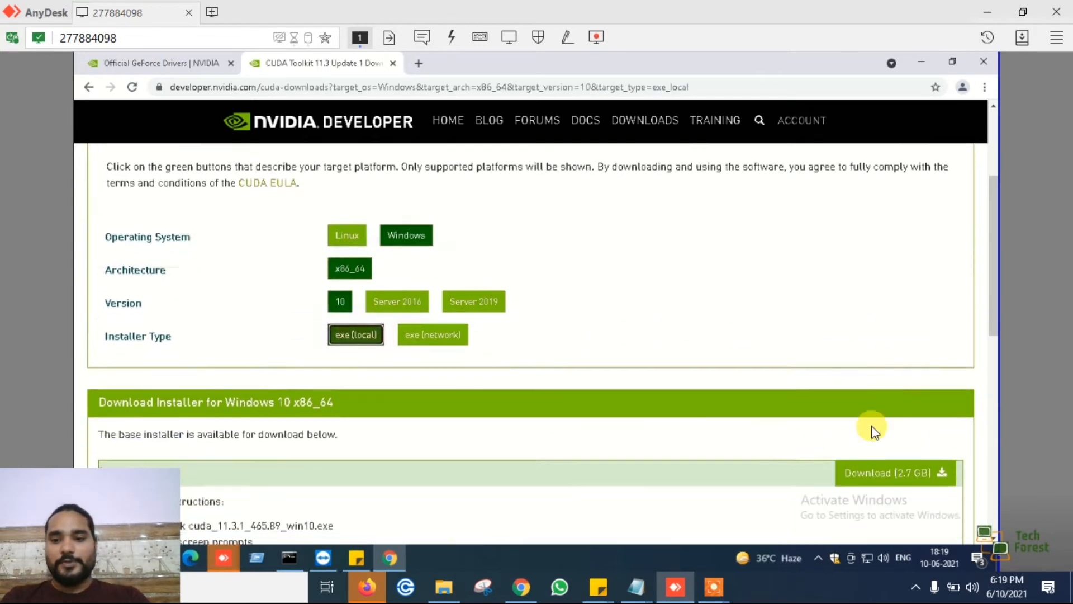
pyautogui.click(919, 479)
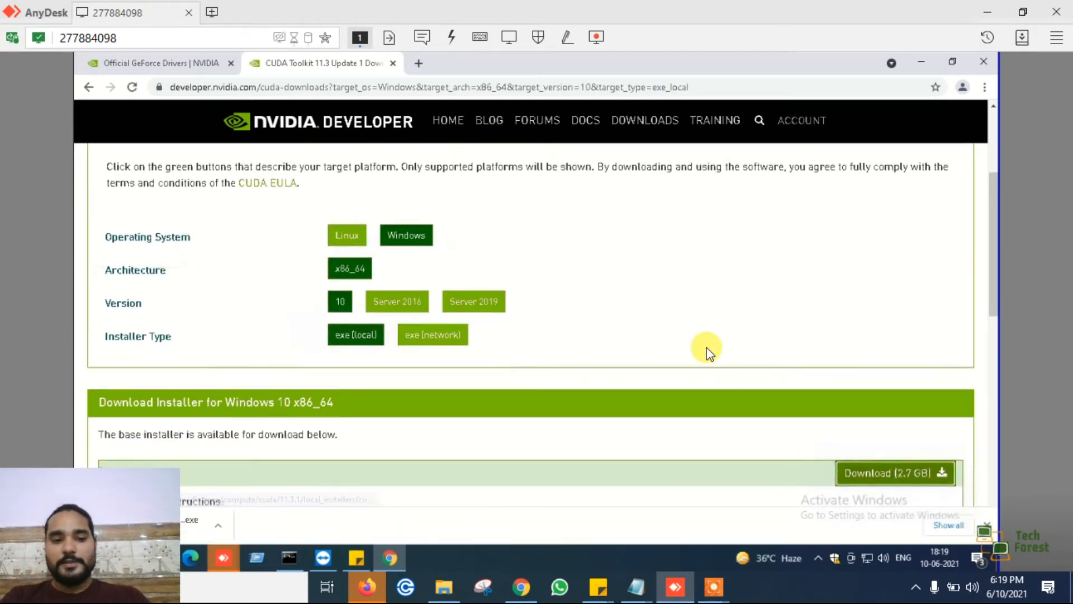
# - Show the CUDA installer download in its folder and close that folder window
pyautogui.scroll(-1, 367, 454)
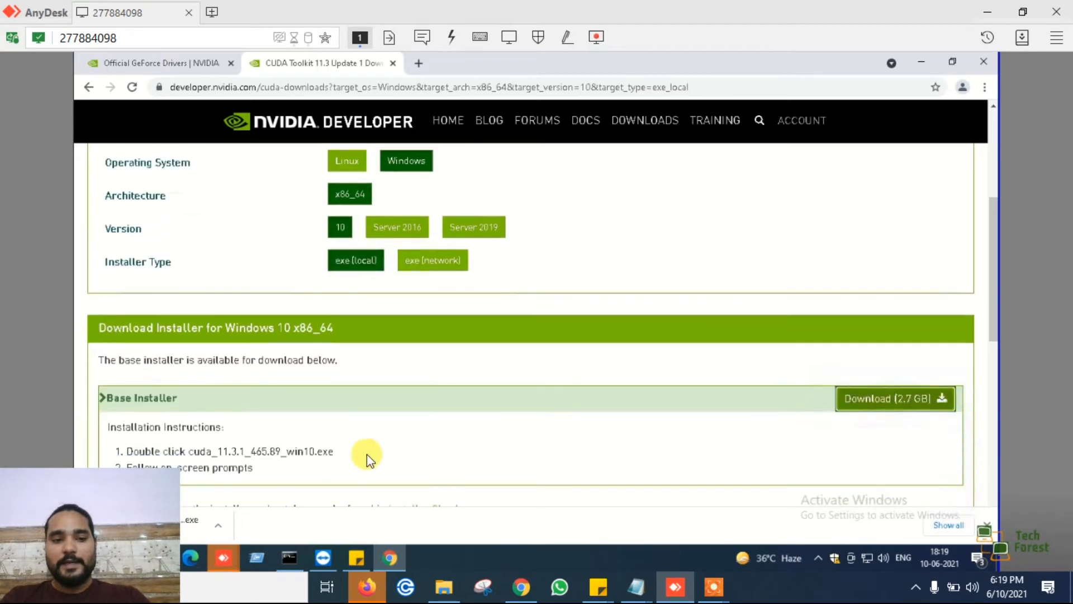
pyautogui.click(224, 524)
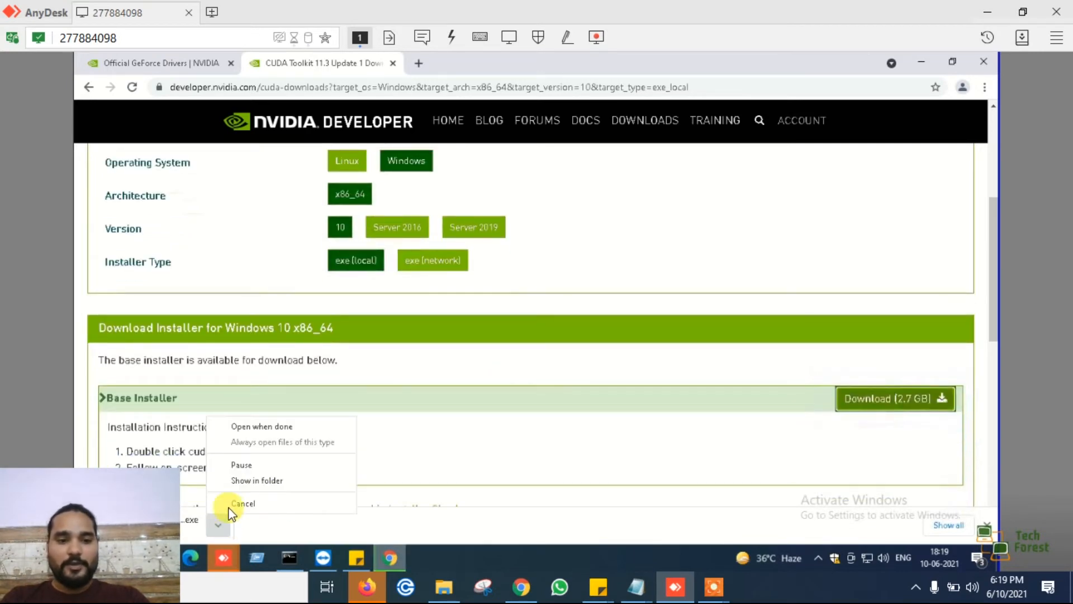
pyautogui.click(271, 482)
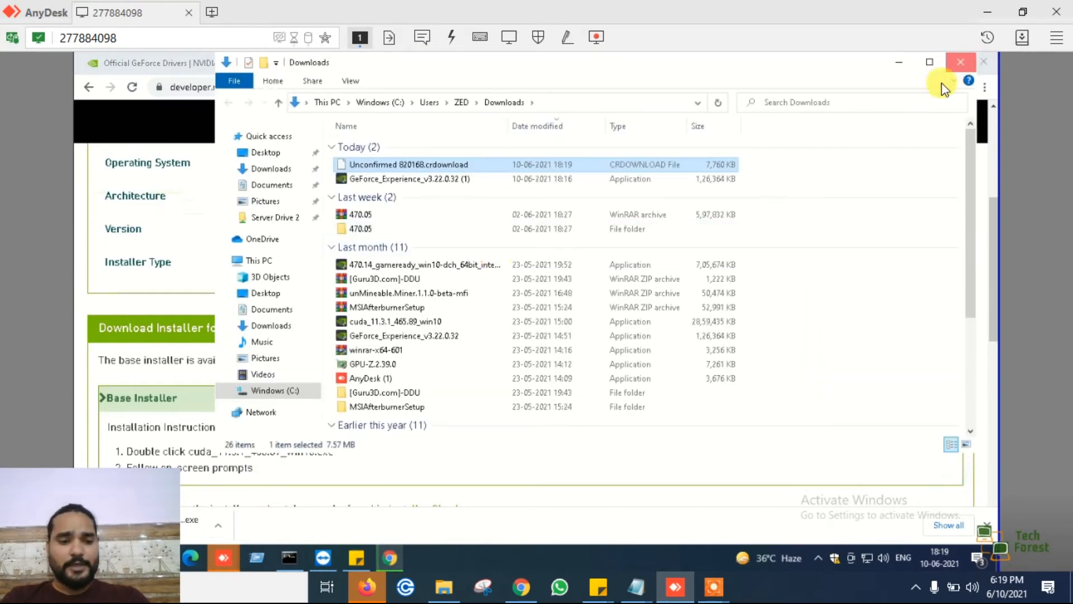
pyautogui.click(958, 66)
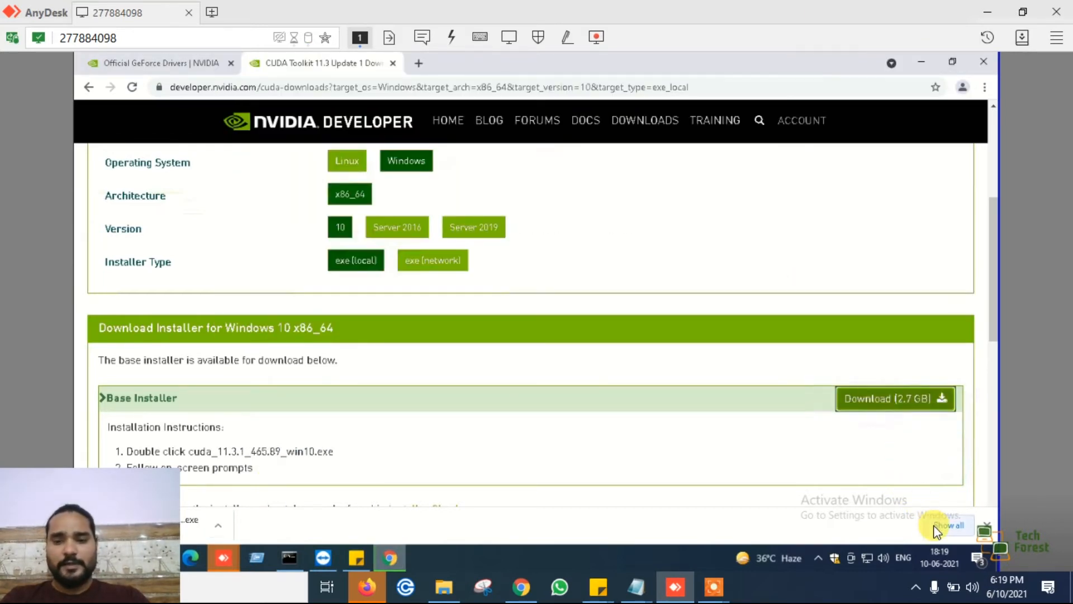
# - Cancel the cuda_11.3.1_465.89_win10 (1).exe download in the browser's full downloads list and close that list
pyautogui.click(950, 526)
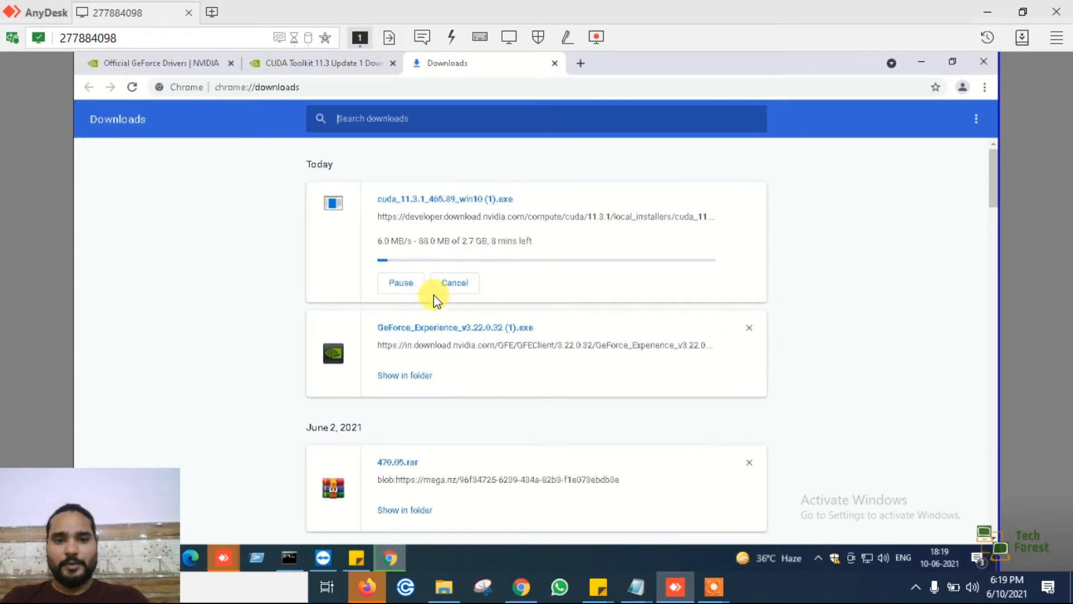
pyautogui.click(462, 292)
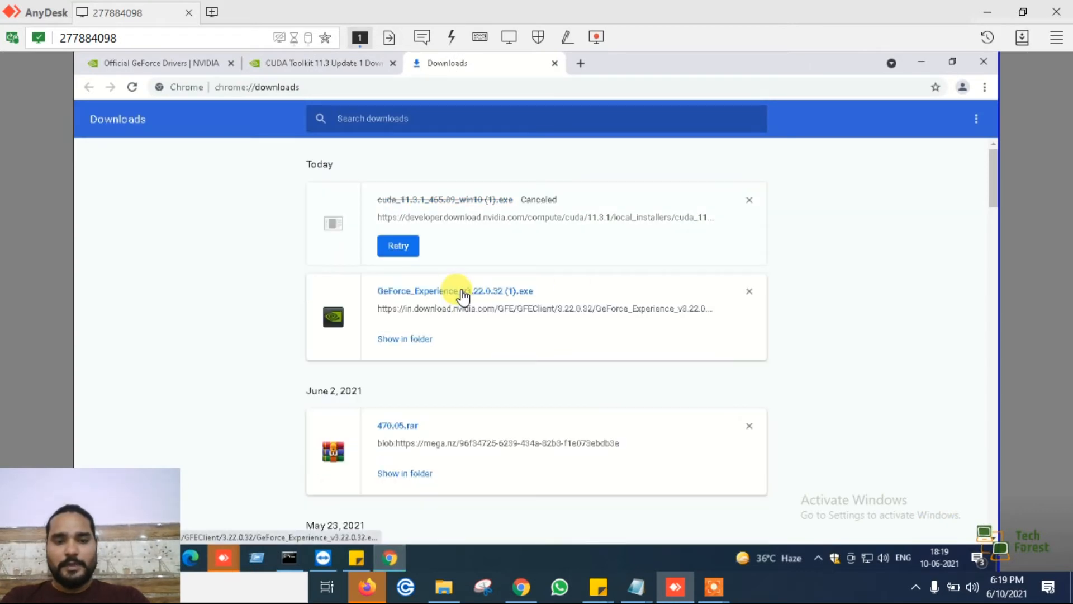
pyautogui.click(555, 65)
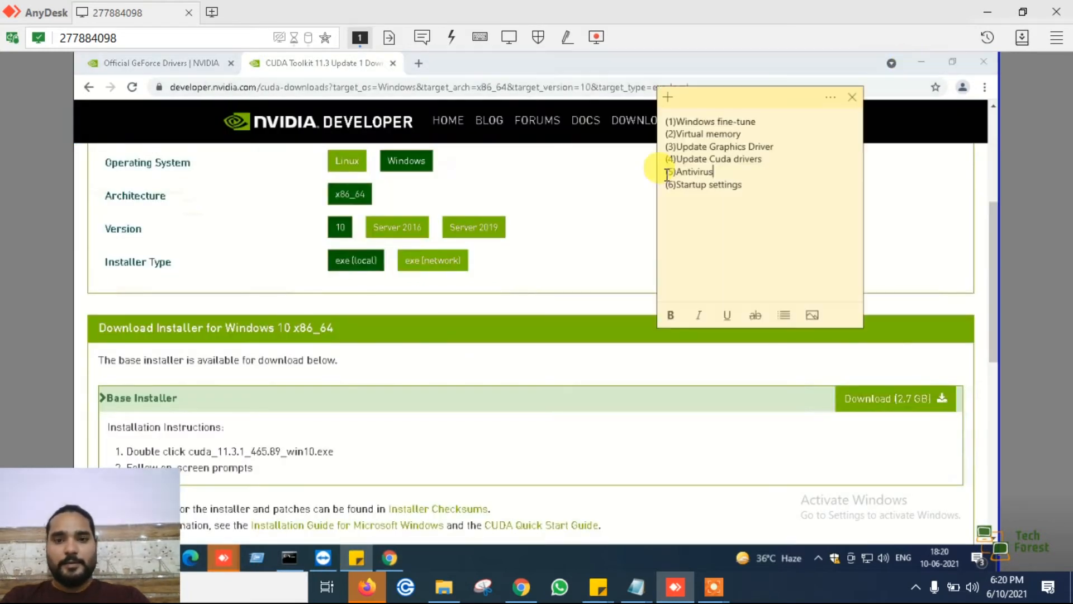
# - Highlight the Antivirus item in the sticky note checklist as the point to work on, and reduce the maximised browser window
pyautogui.moveTo(666, 175); pyautogui.dragTo(708, 175)
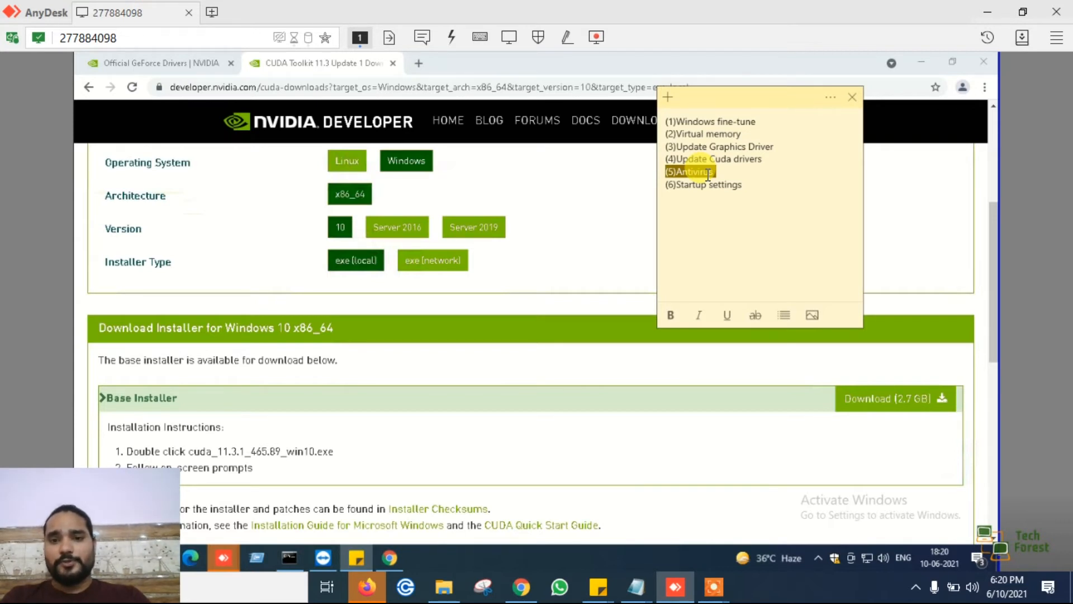
pyautogui.click(728, 175)
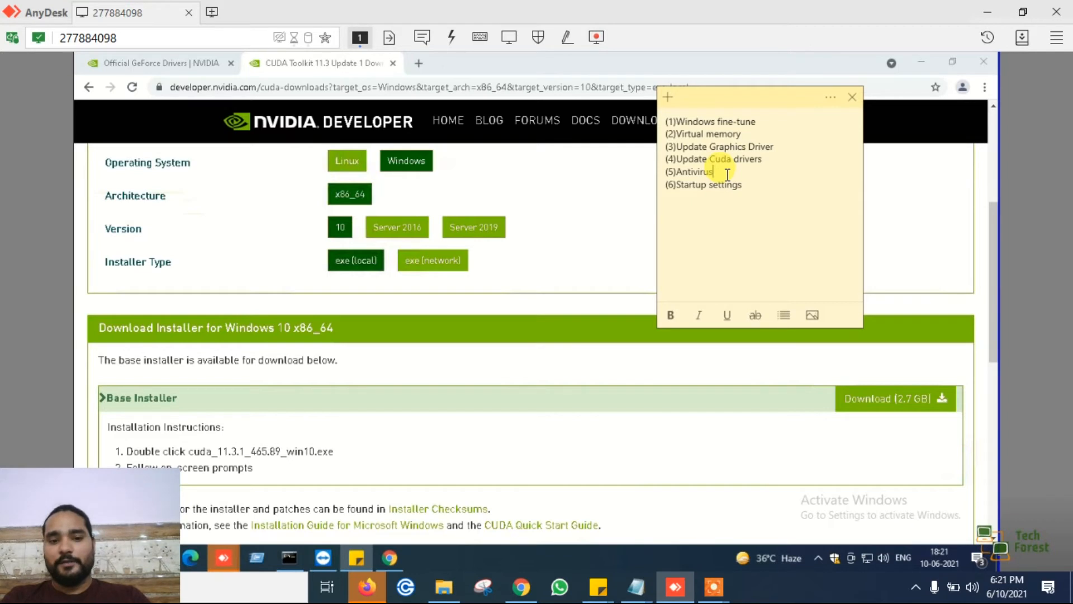
pyautogui.click(947, 62)
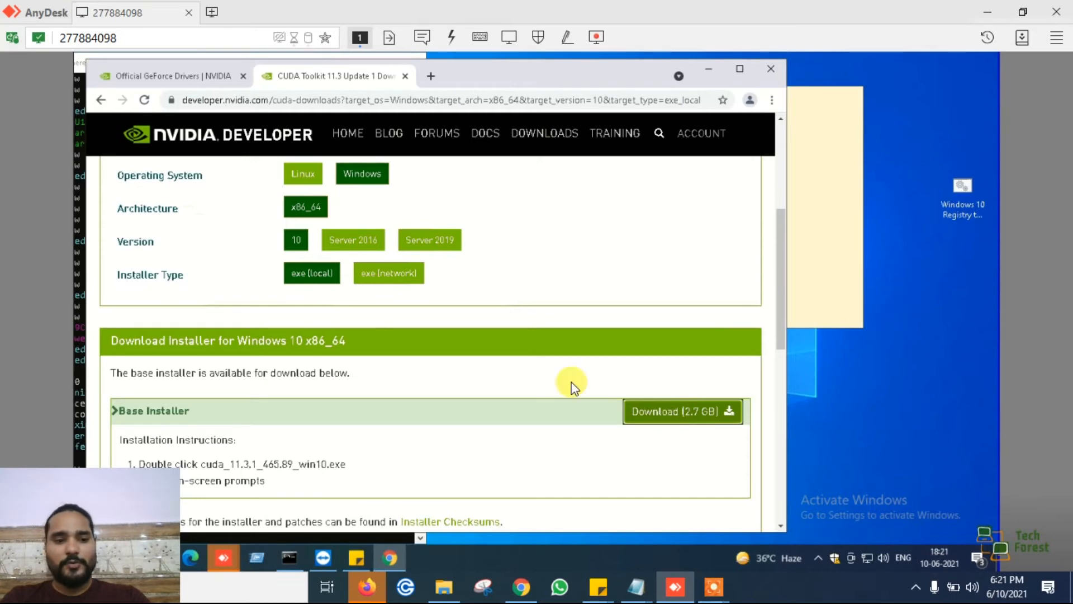
# - Search Windows on the remote PC for "ant" and open Virus & threat protection
pyautogui.click(91, 558)
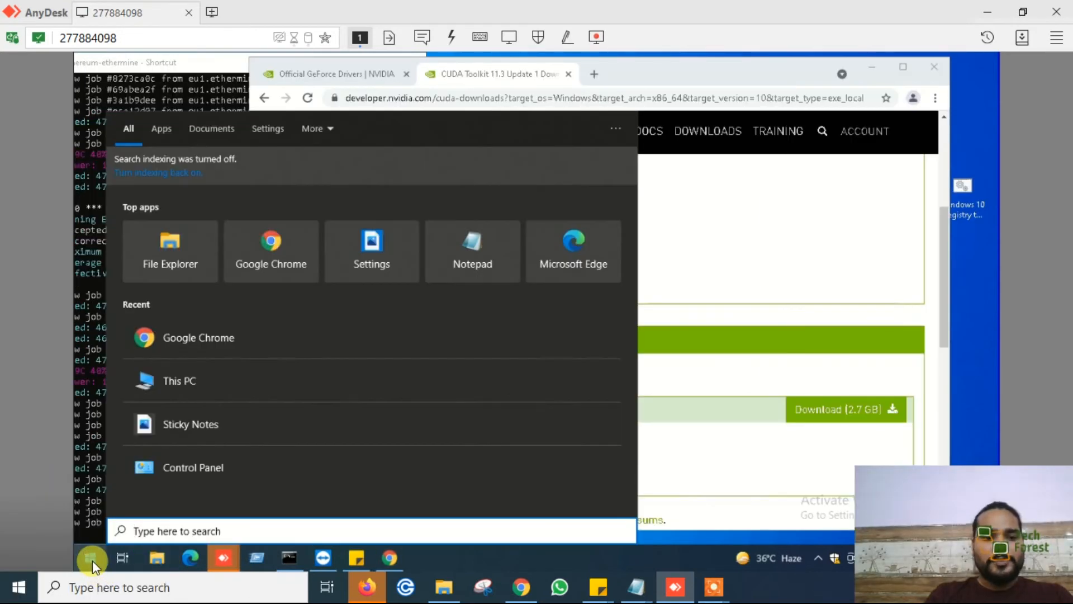
pyautogui.click(91, 557)
pyautogui.click(91, 558)
pyautogui.click(91, 558)
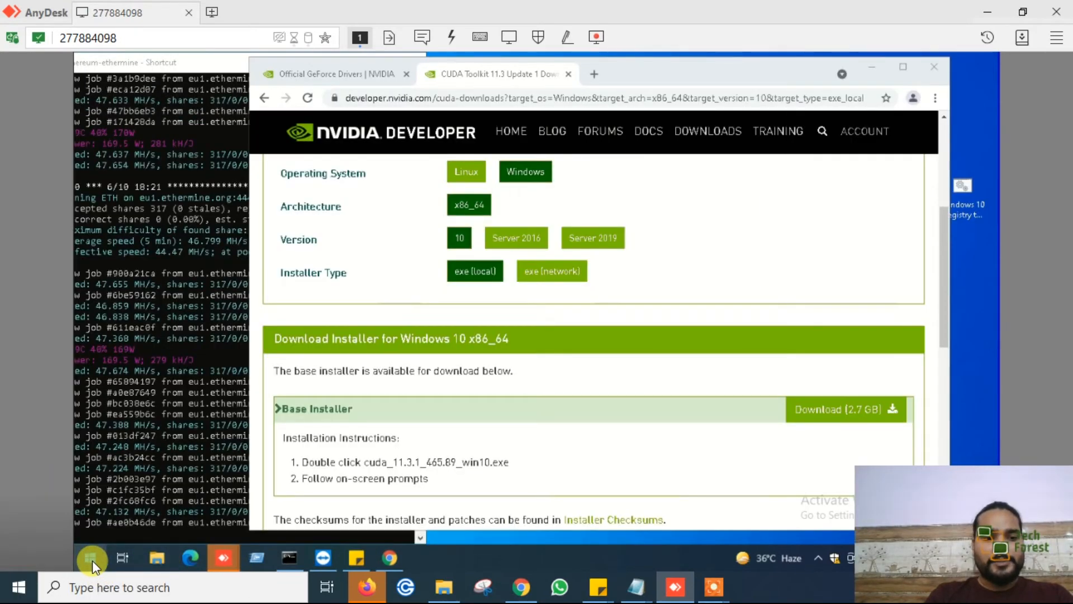
pyautogui.click(92, 561)
pyautogui.write('ant')
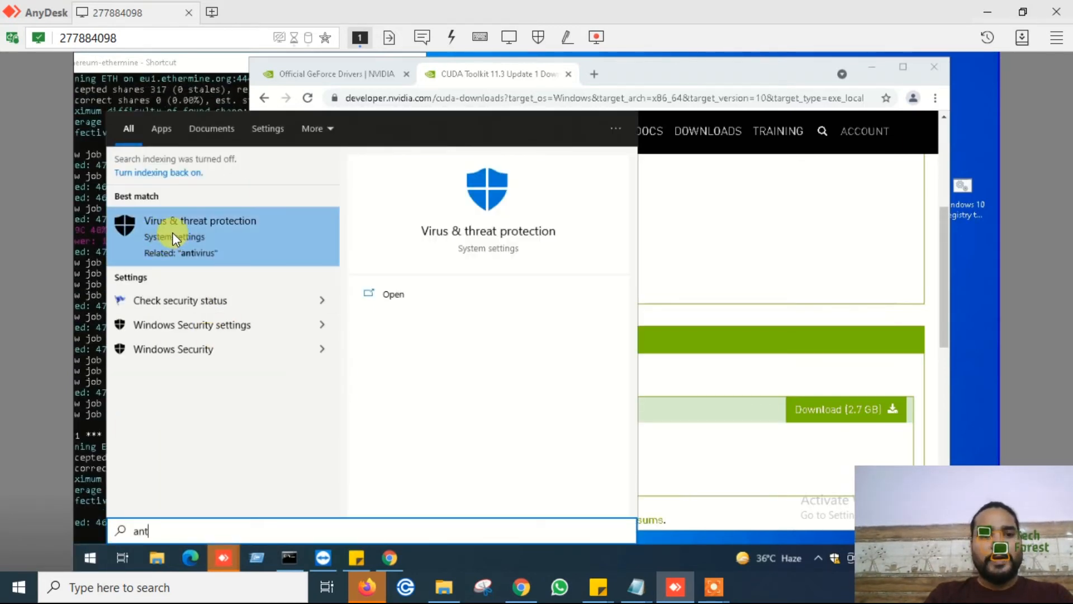
pyautogui.click(215, 233)
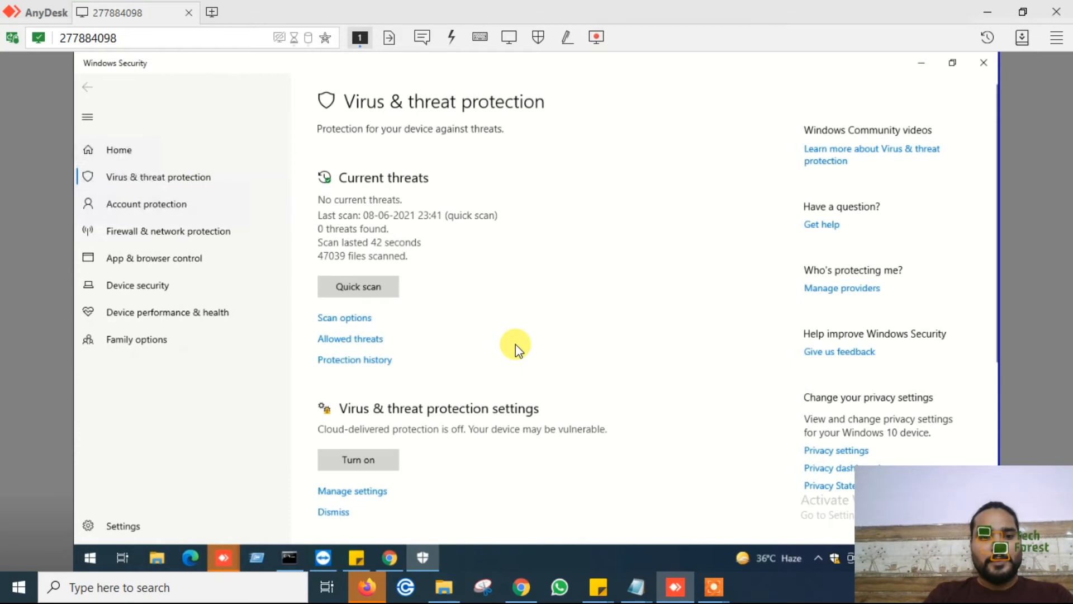
# - Open the management page for virus and threat protection settings and turn off Real-time protection
pyautogui.scroll(-3, 514, 347)
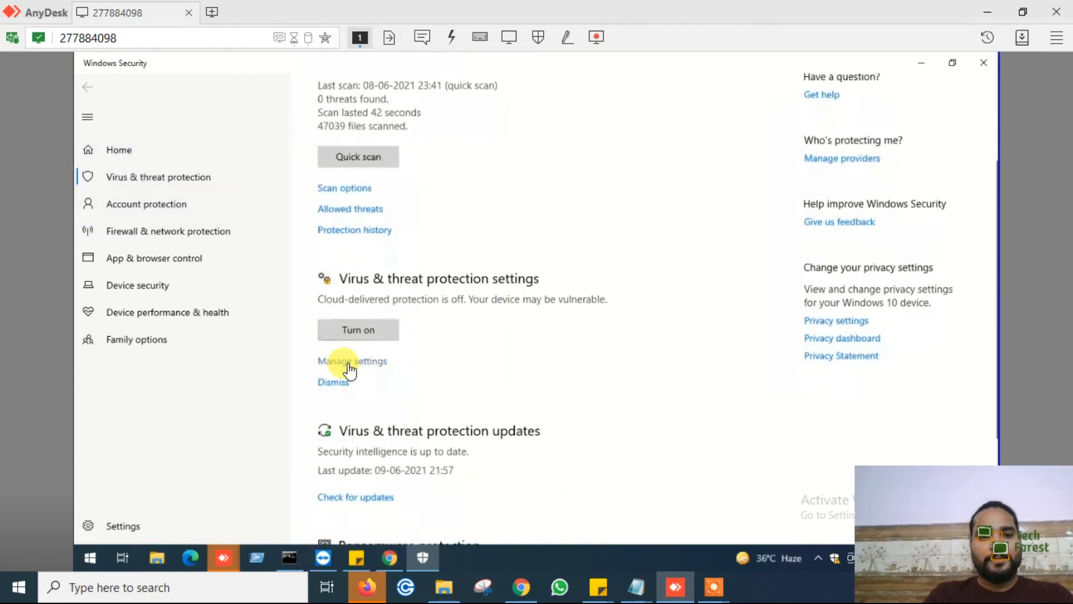
pyautogui.click(349, 364)
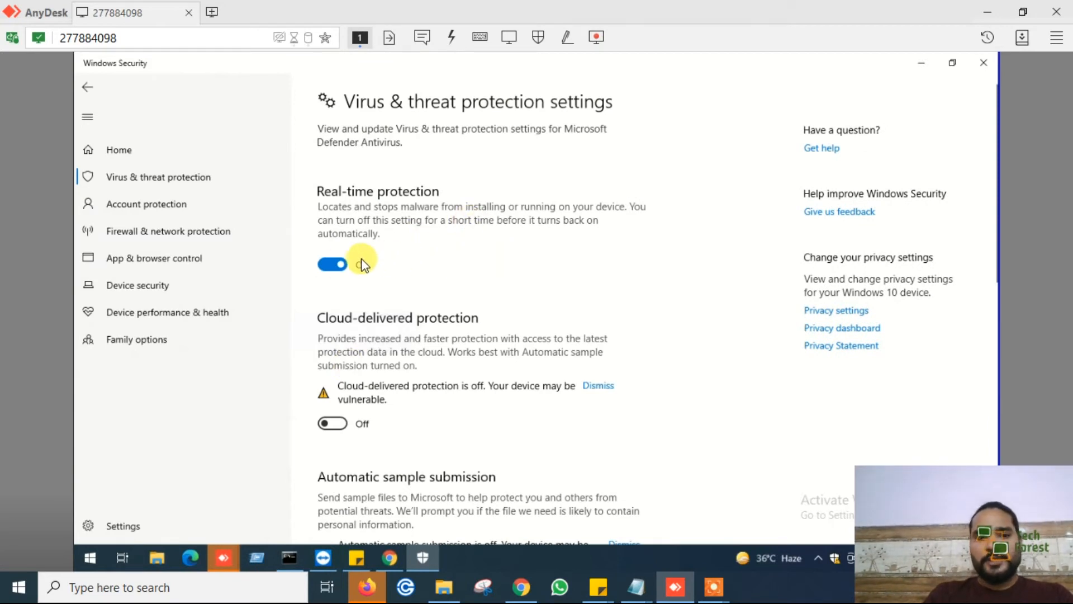
pyautogui.click(326, 267)
pyautogui.click(457, 395)
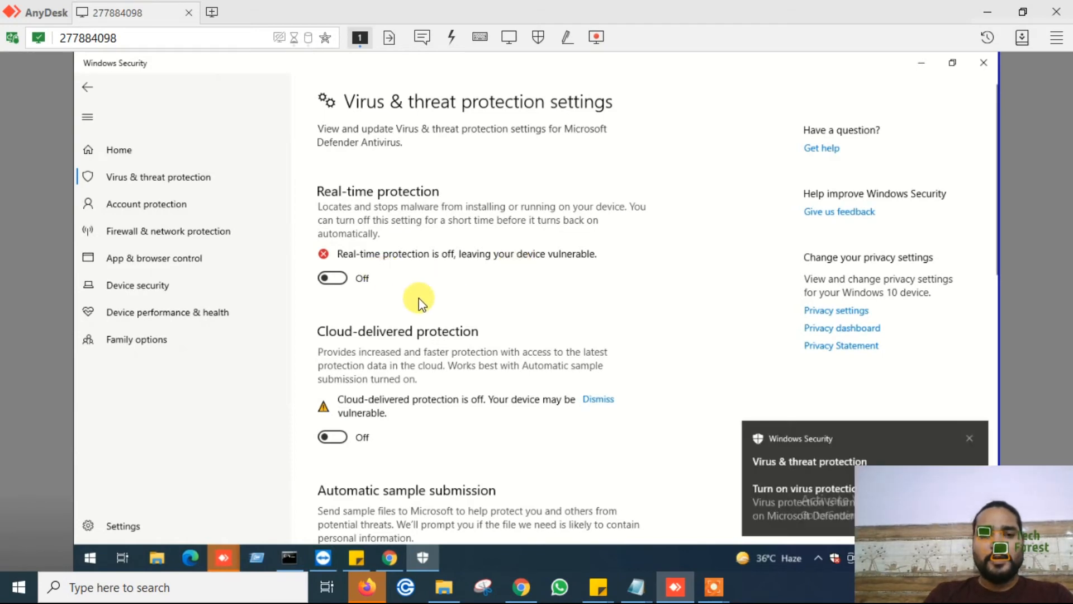
# - Review the remaining virus protection settings and open the list of Microsoft Defender Antivirus exclusions
pyautogui.scroll(-3, 418, 298)
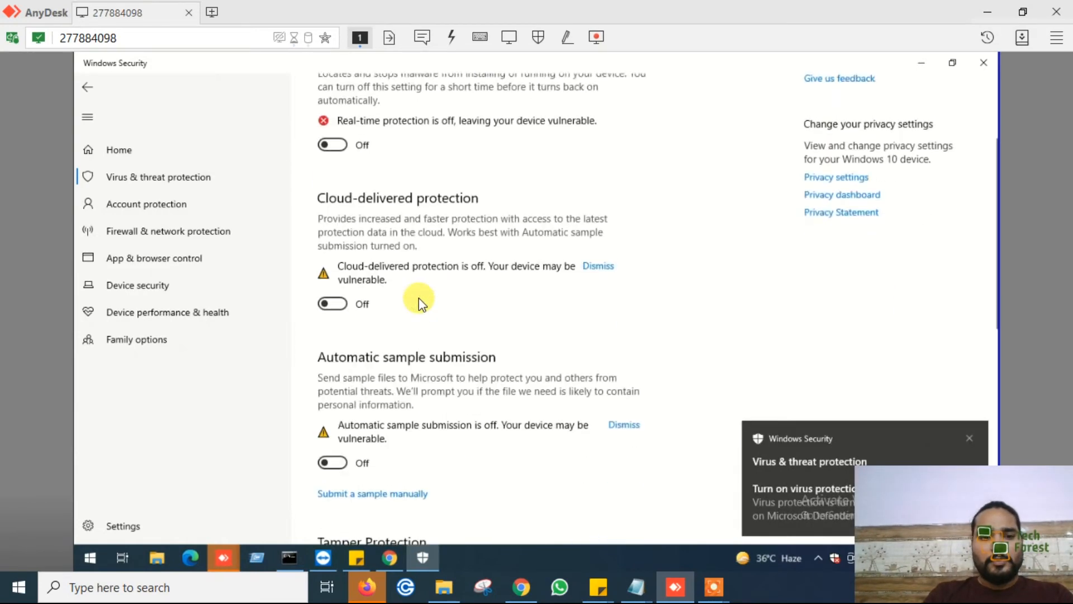
pyautogui.scroll(-6, 418, 298)
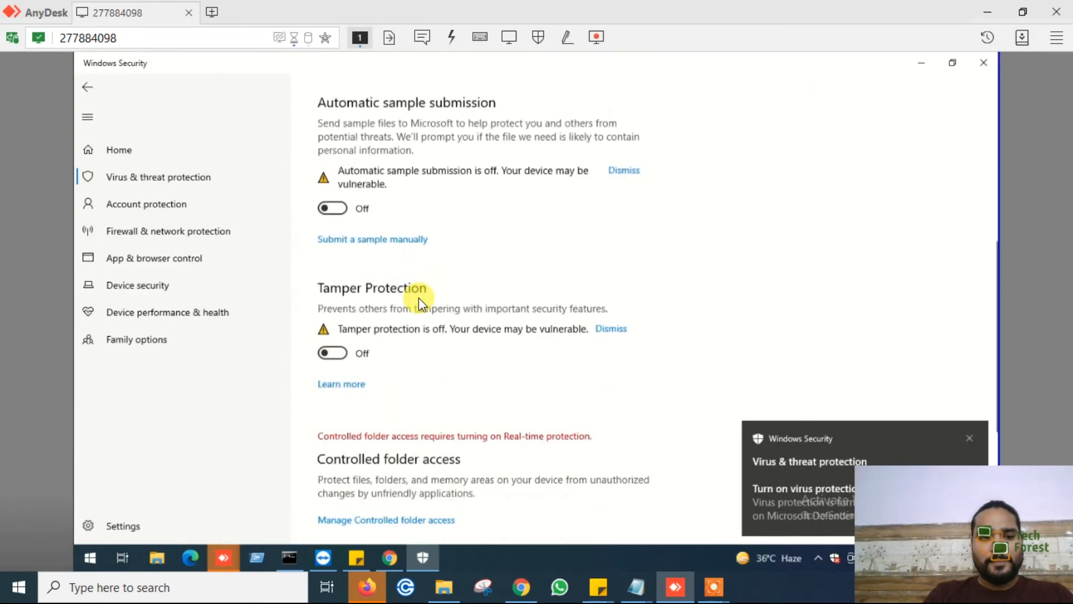
pyautogui.scroll(-2, 418, 297)
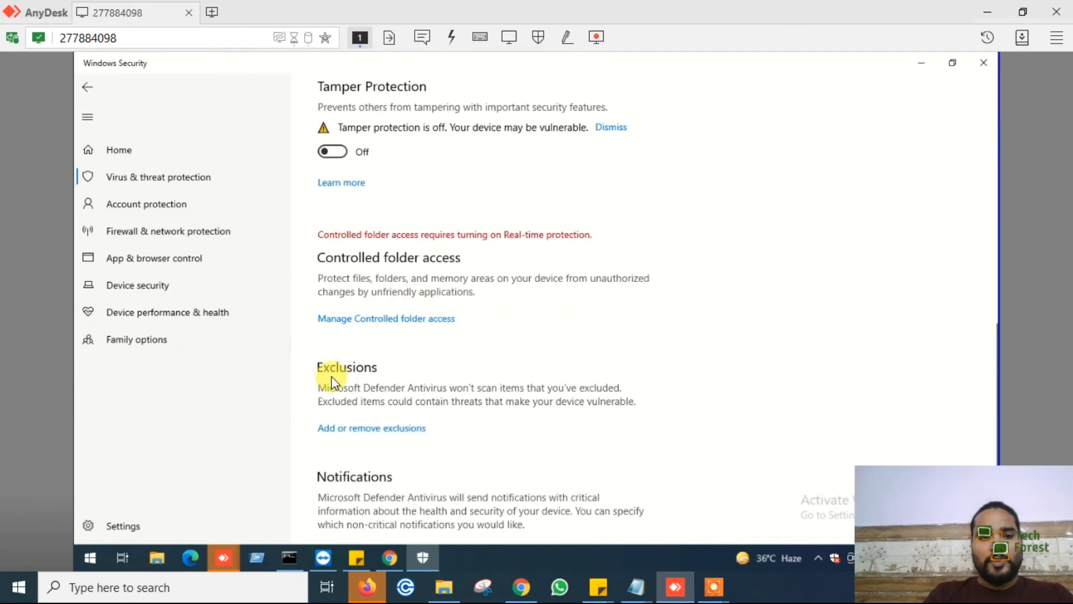
pyautogui.click(369, 431)
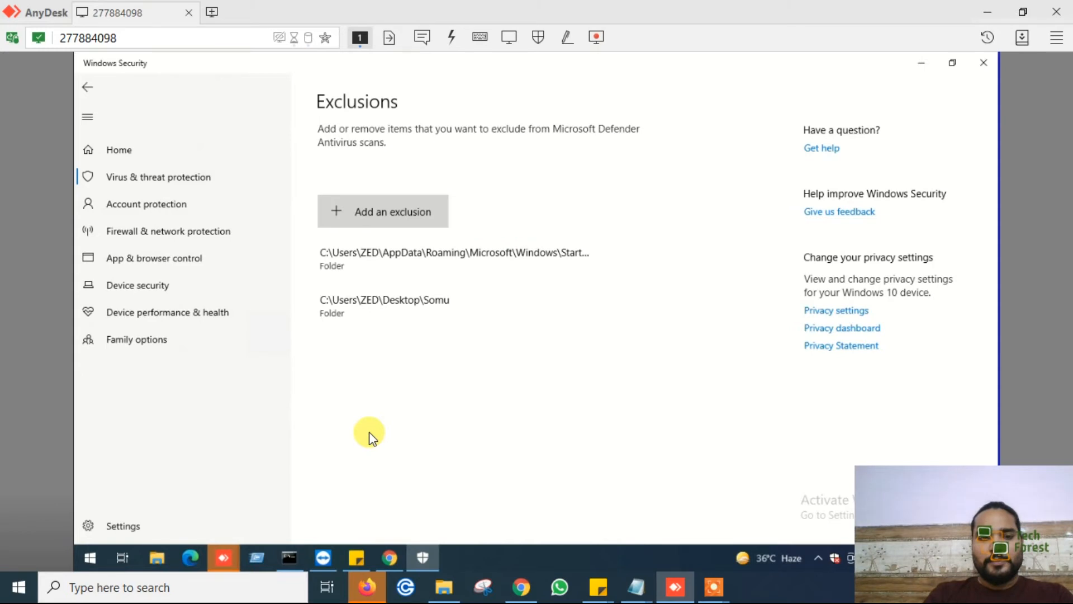
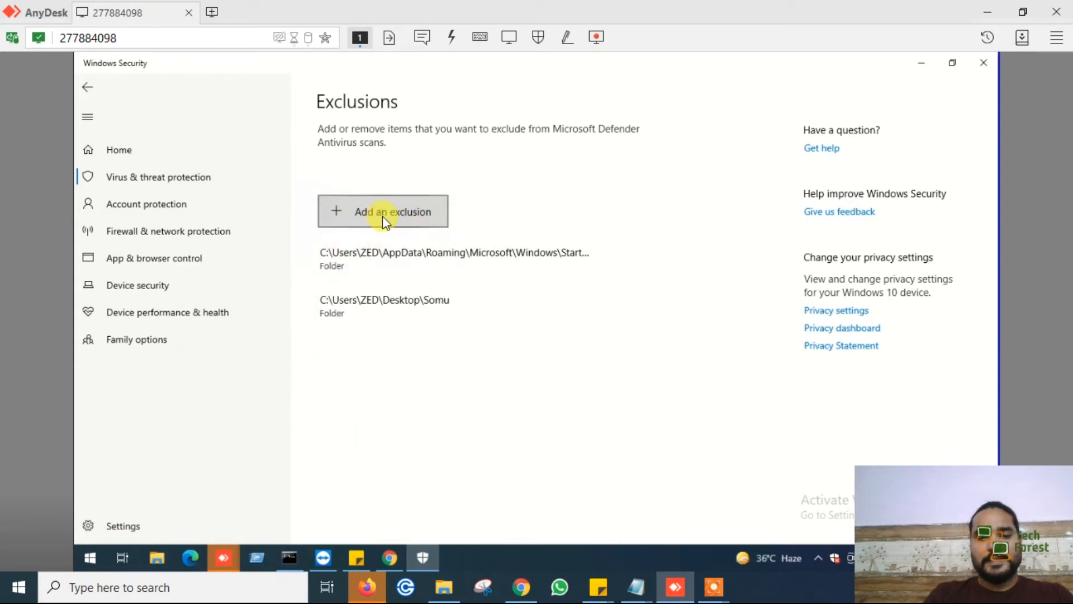
# - Add a folder exclusion for Microsoft Defender Antivirus, creating a new folder named test on the Desktop as its target
pyautogui.click(386, 219)
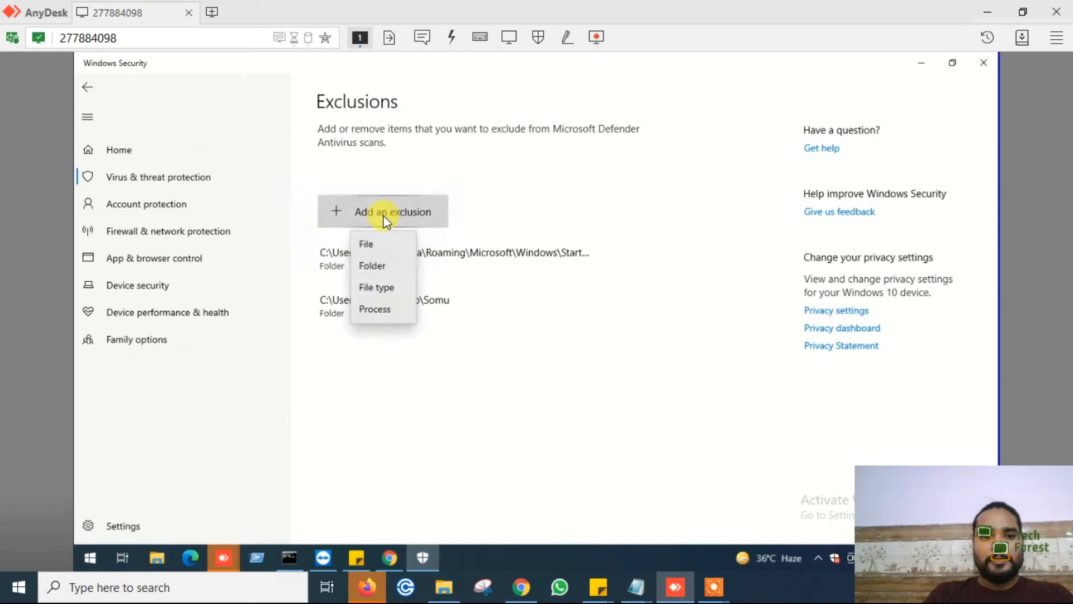
pyautogui.click(370, 268)
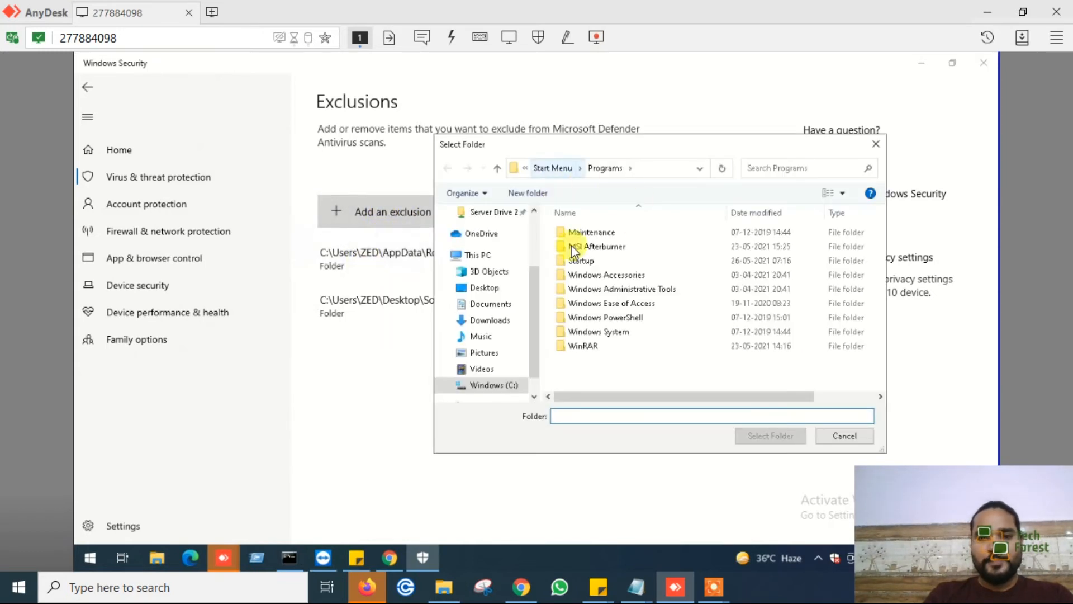
pyautogui.click(482, 289)
pyautogui.hotkey('ctrl', 'shift', 'n')
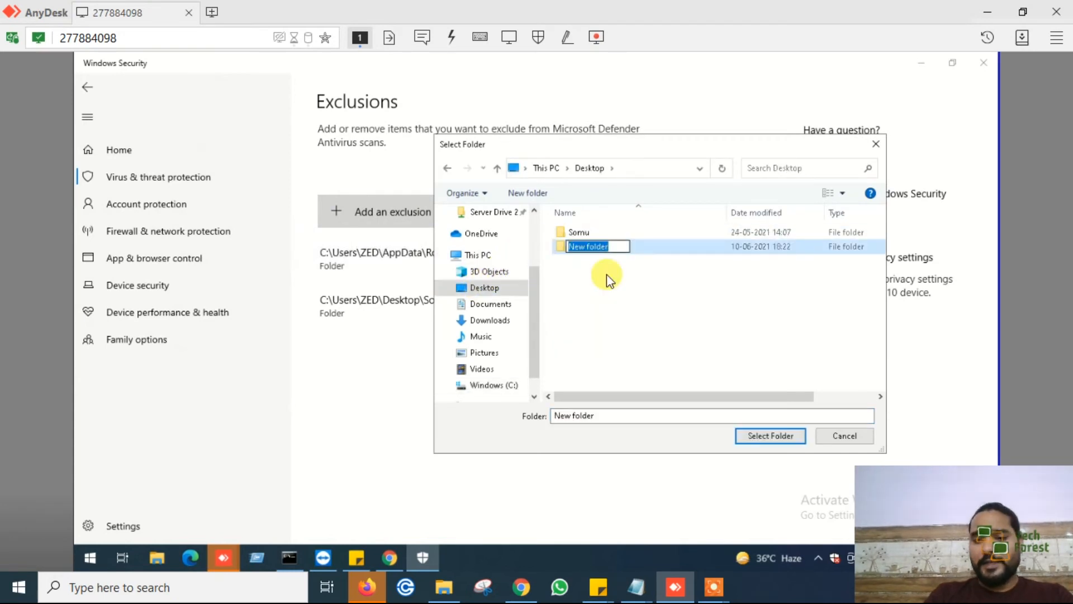
pyautogui.write('test')
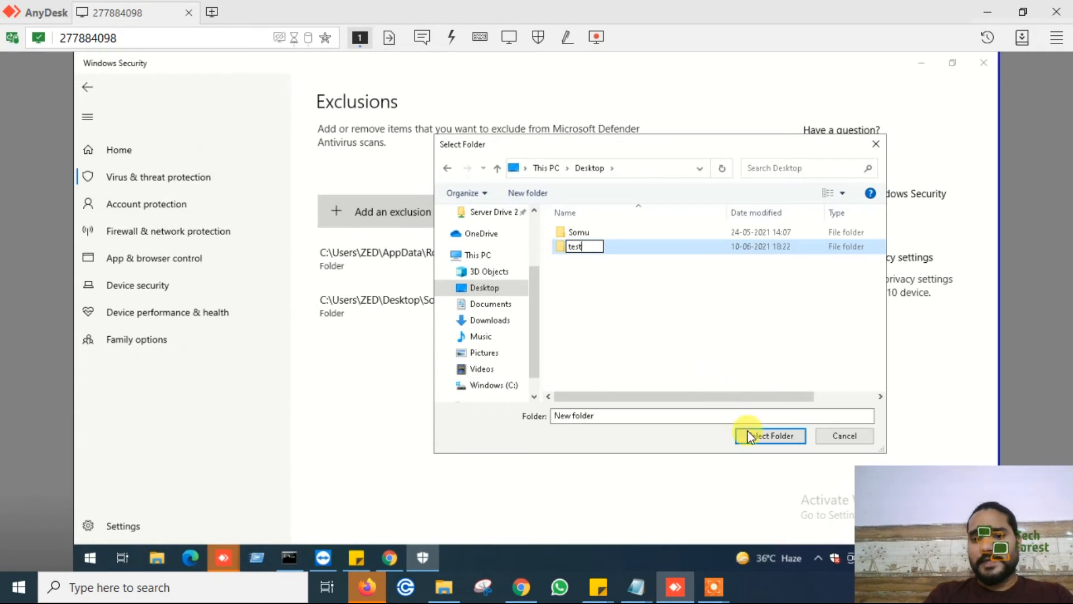
pyautogui.click(749, 435)
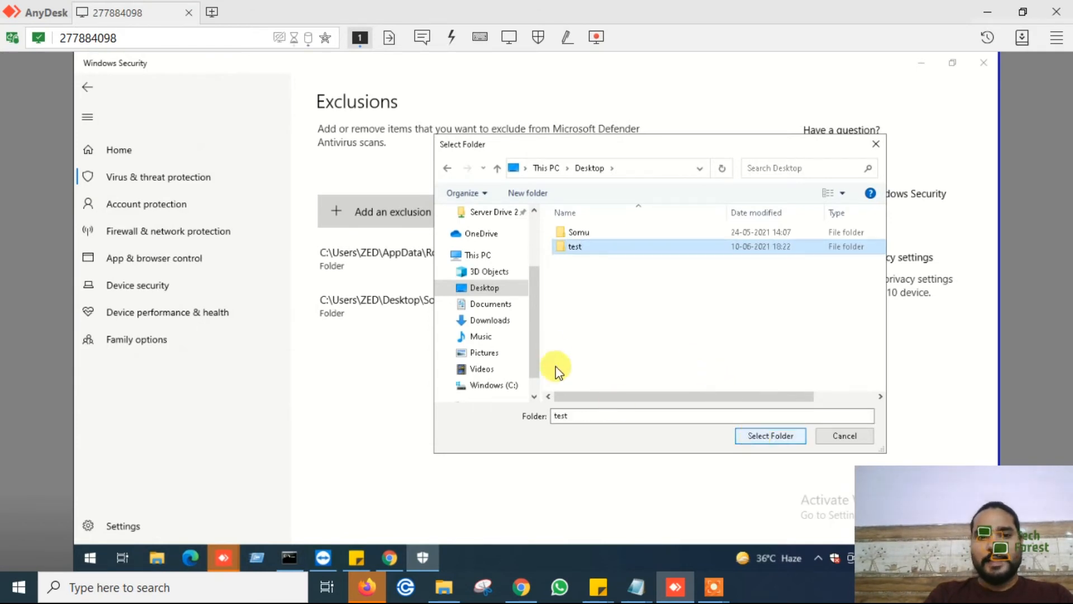
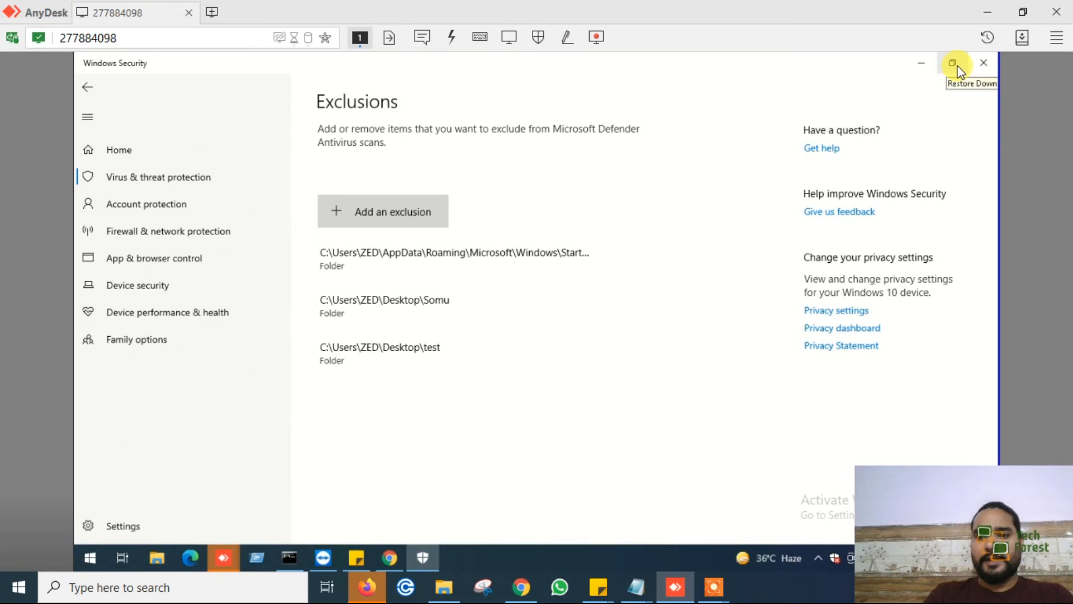
# - Close Windows Security and highlight the "Startup settings" entry in the sticky note checklist
pyautogui.click(989, 65)
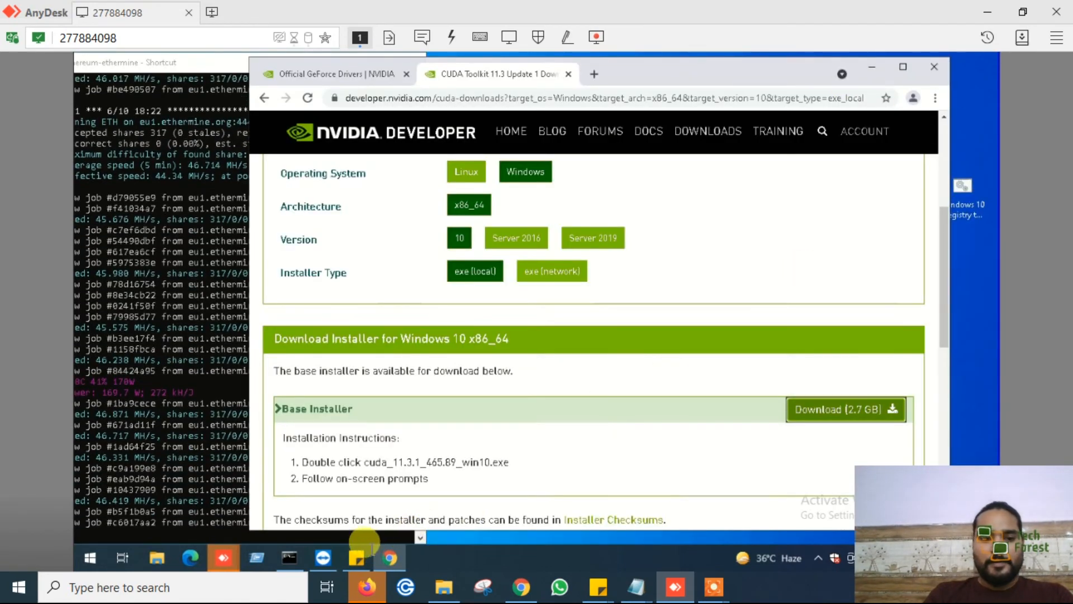
pyautogui.click(367, 549)
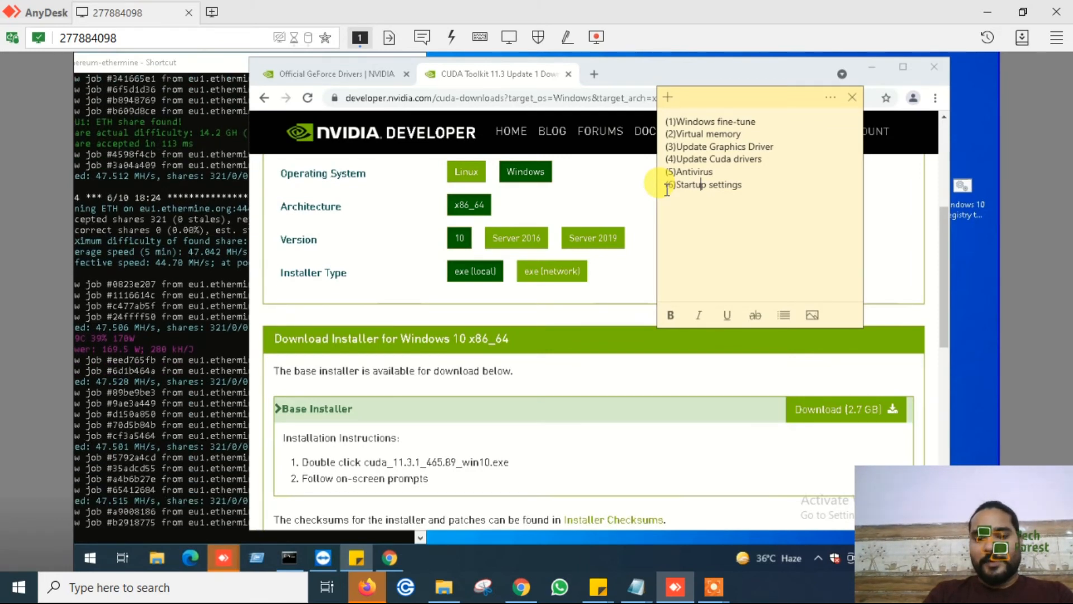
pyautogui.moveTo(676, 186); pyautogui.dragTo(748, 188)
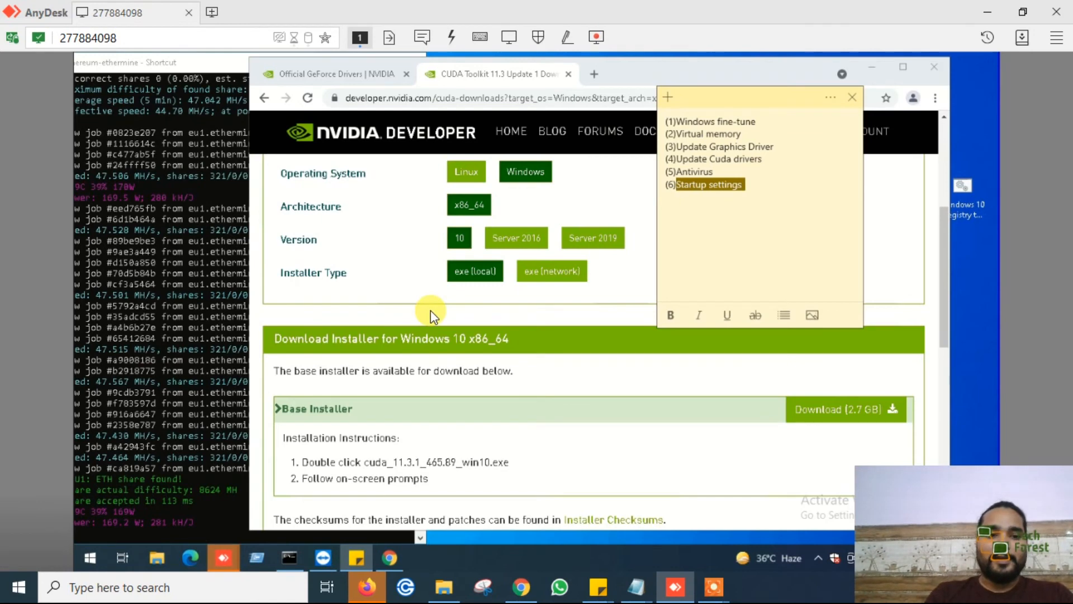
# - Open the Windows Startup folder by running the command shell:startup from the Run dialog
pyautogui.click(92, 557)
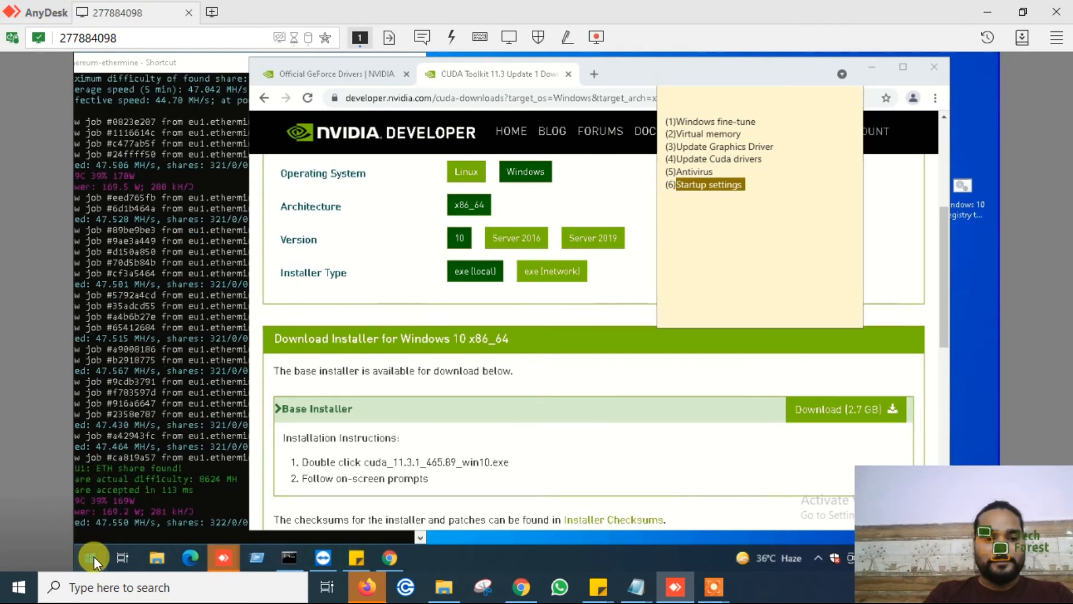
pyautogui.write('run')
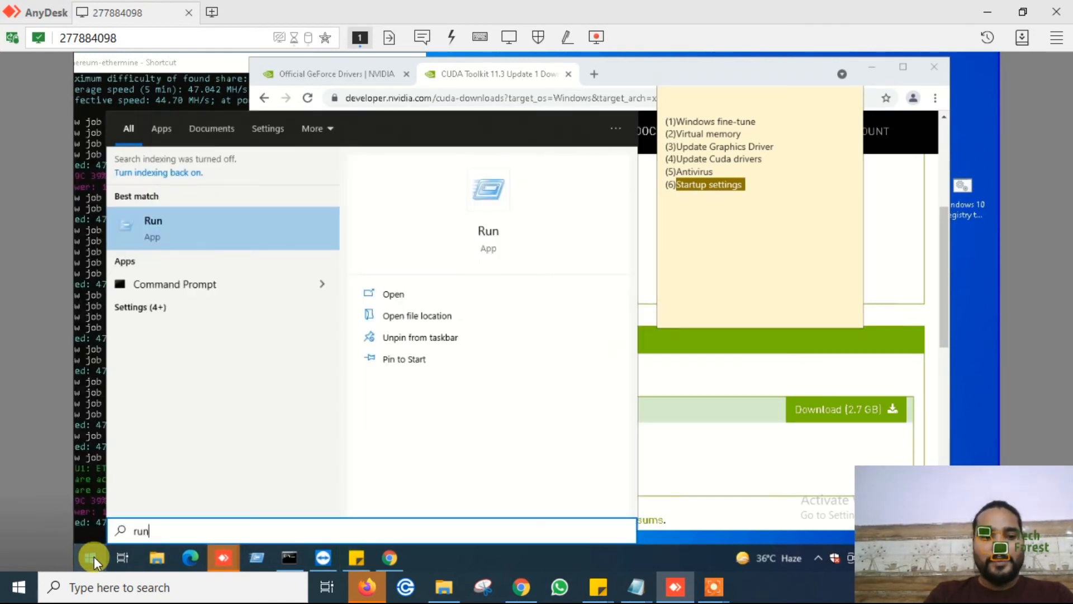
pyautogui.press('Return')
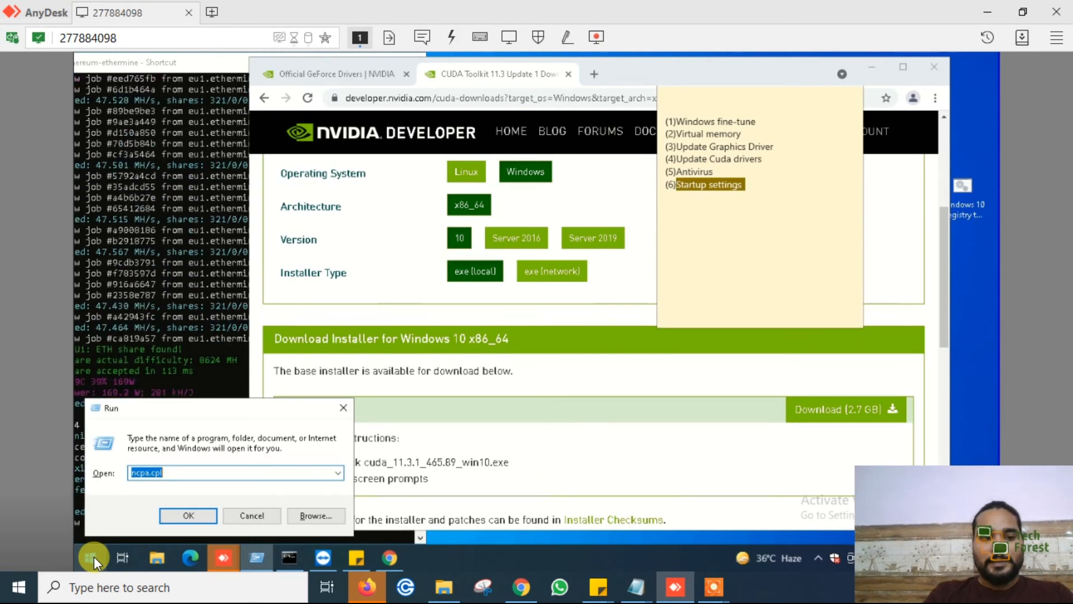
pyautogui.write('she')
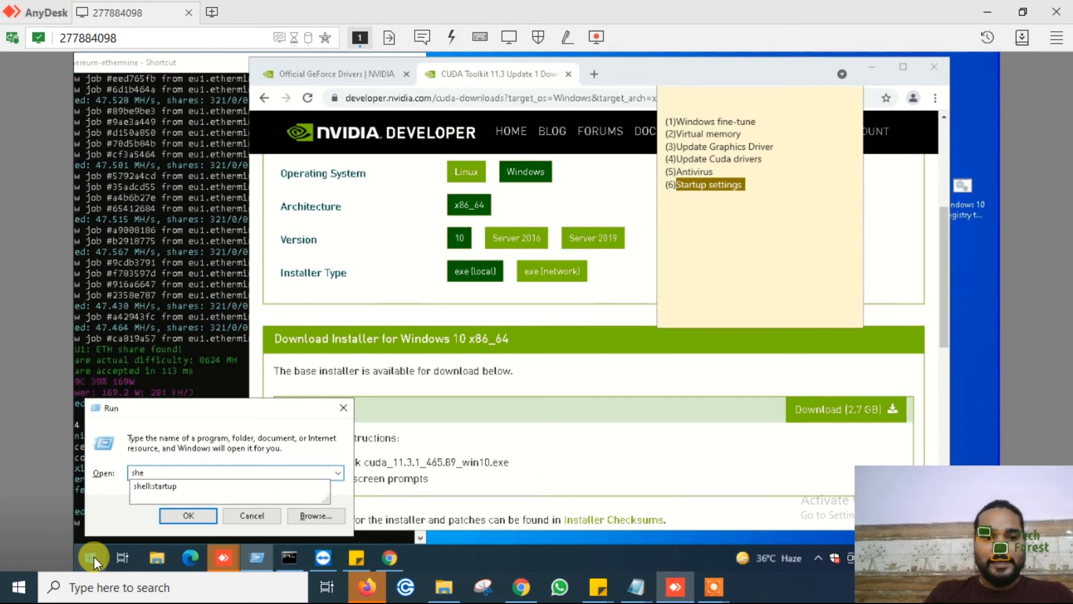
pyautogui.press('Down')
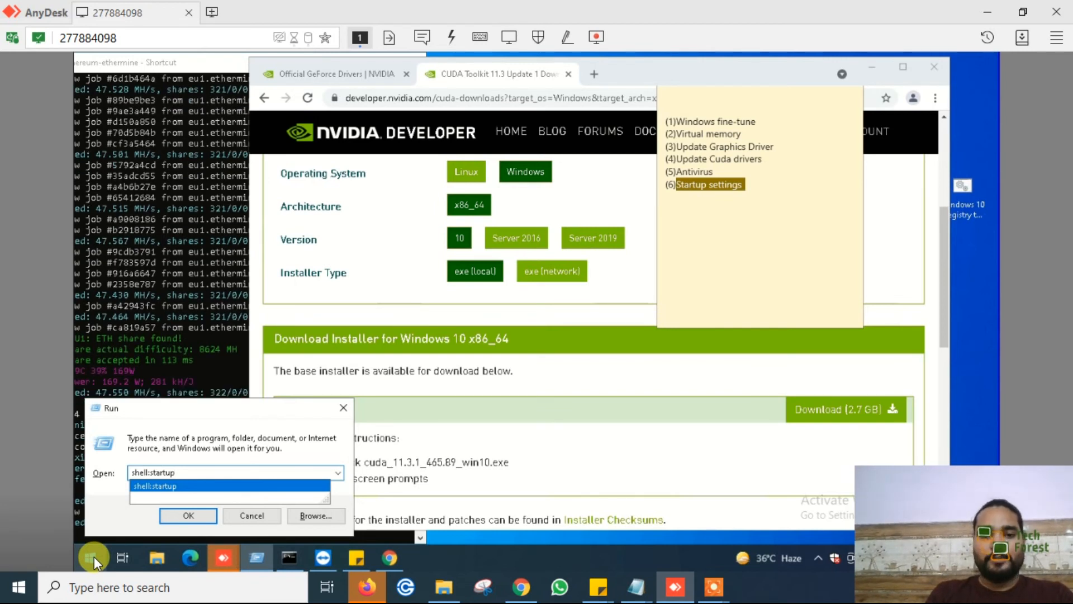
pyautogui.press('Return')
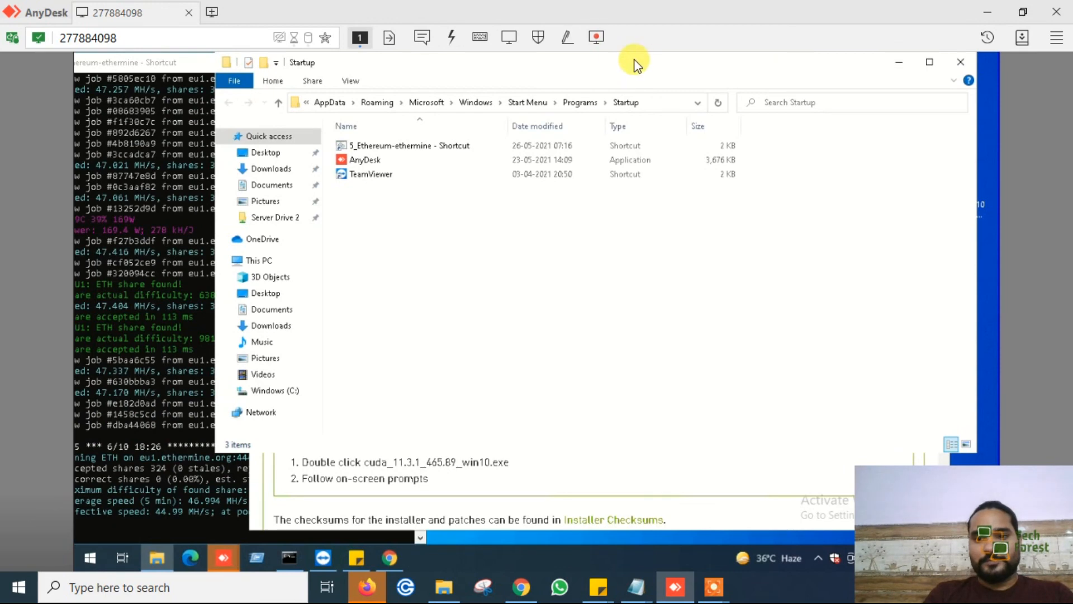
# - Uncover the desktop beside the Startup folder window and create a new text document named test on it
pyautogui.moveTo(831, 59); pyautogui.dragTo(634, 60)
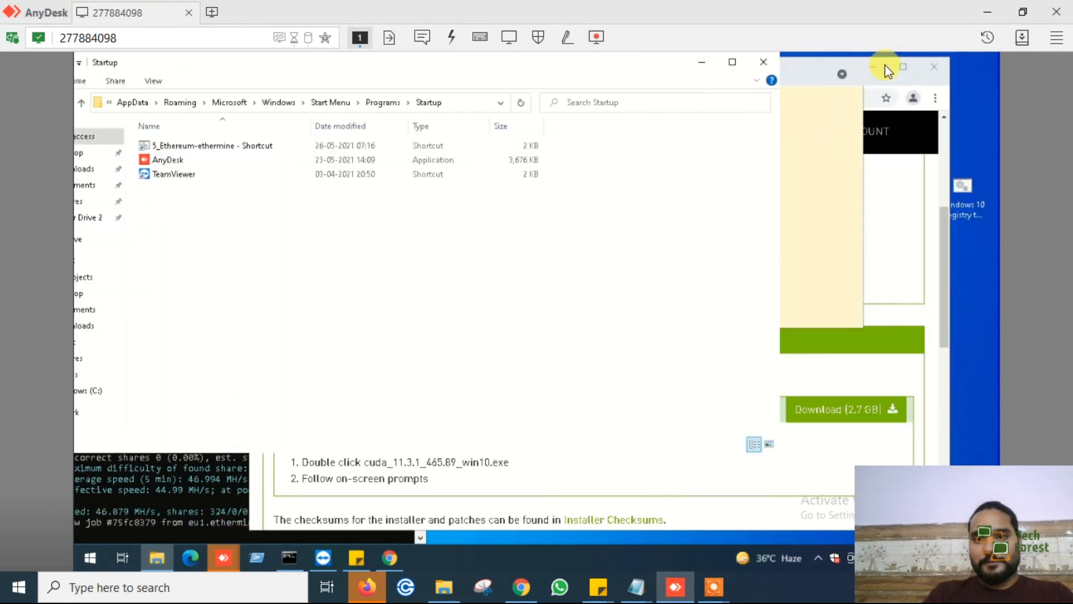
pyautogui.click(871, 66)
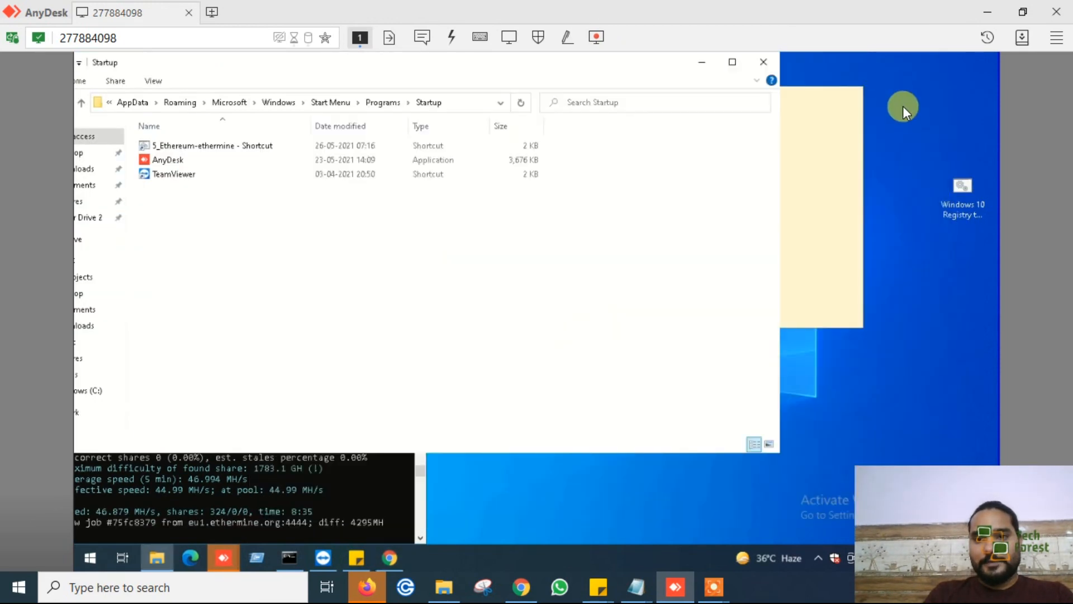
pyautogui.rightClick(903, 106)
pyautogui.moveTo(884, 233)
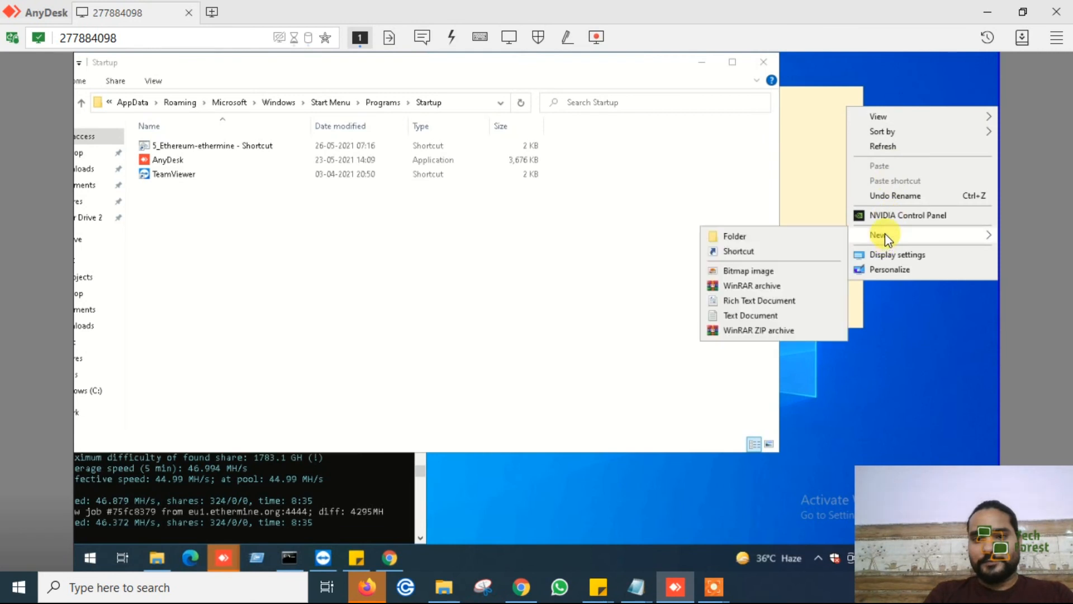
pyautogui.click(752, 314)
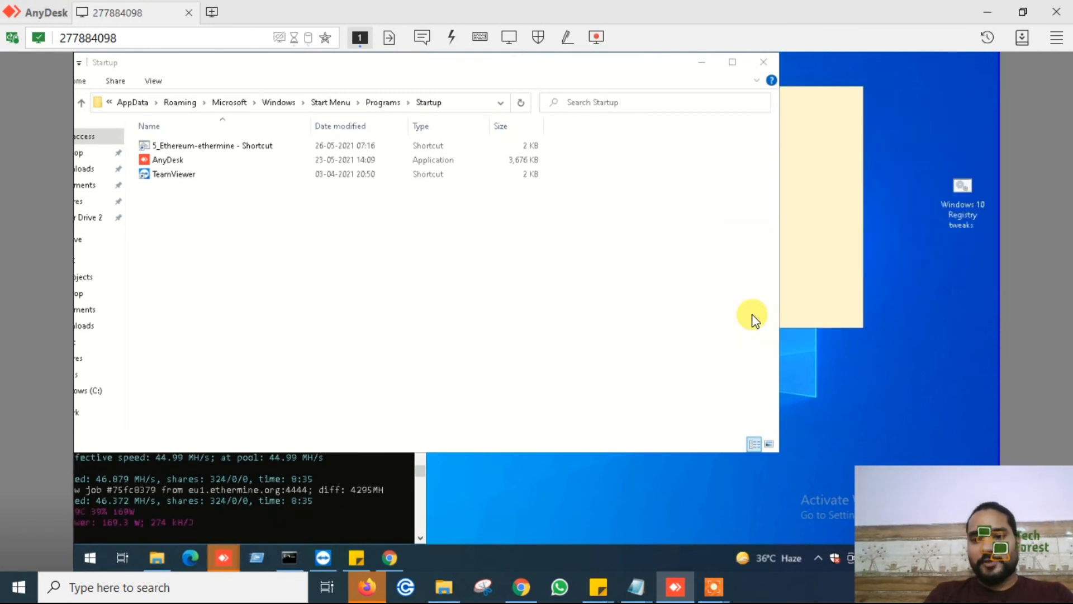
pyautogui.write('test')
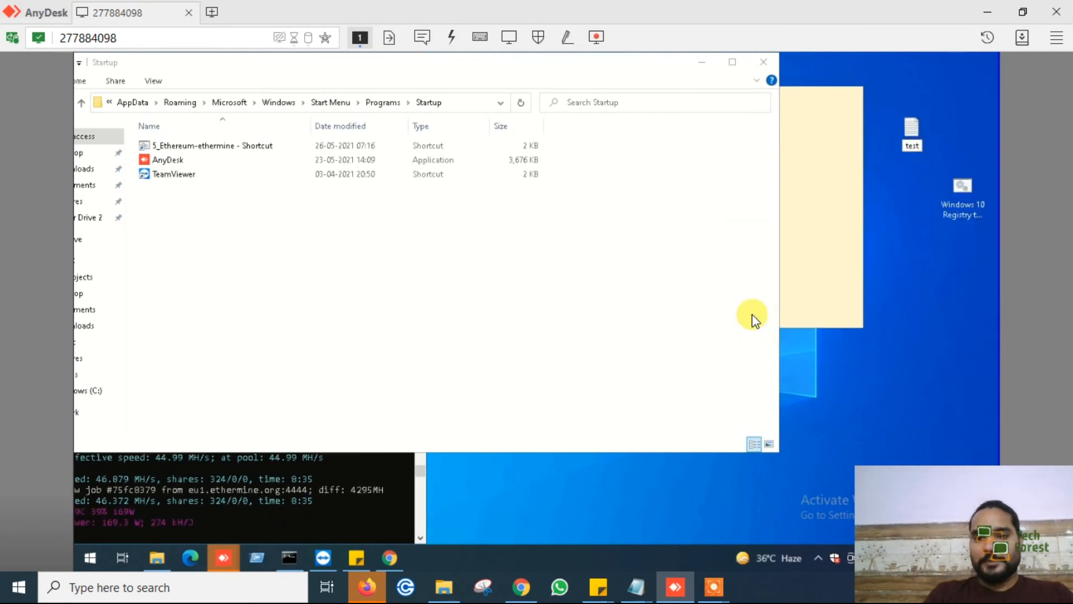
pyautogui.press('Return')
# - Bring up the available file actions for the test text document on the desktop
pyautogui.rightClick(907, 140)
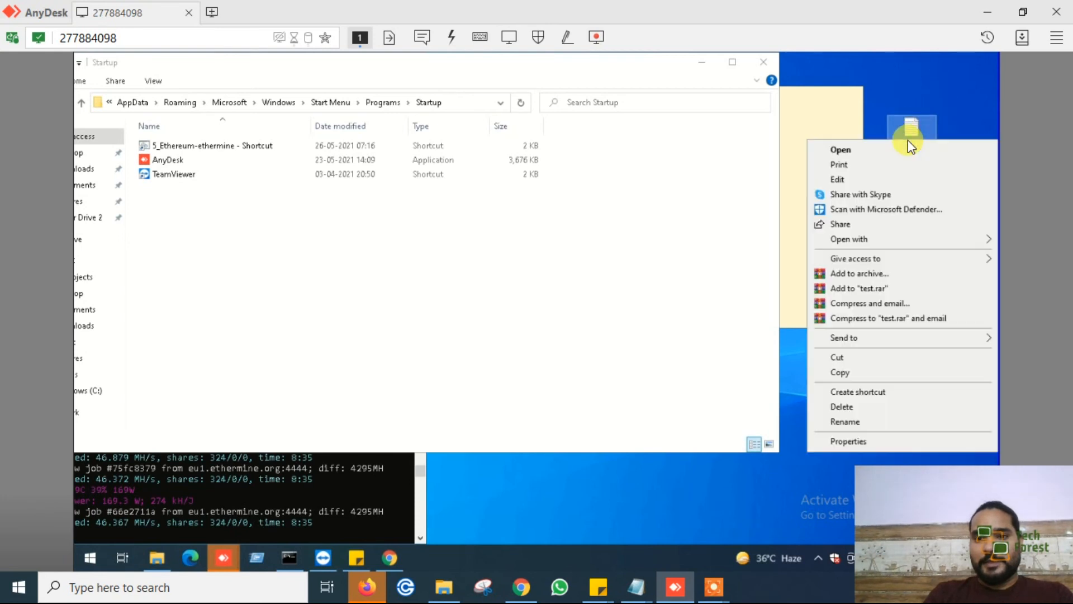
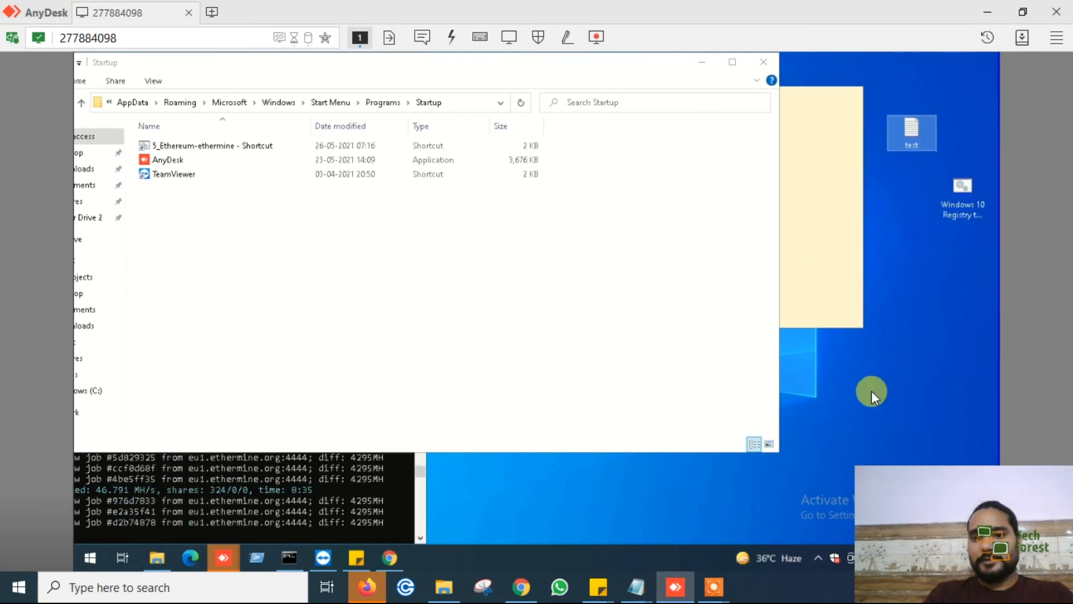
# - Minimise the open windows to uncover the desktop and cut the "test - Shortcut" file there
pyautogui.click(699, 63)
pyautogui.click(352, 62)
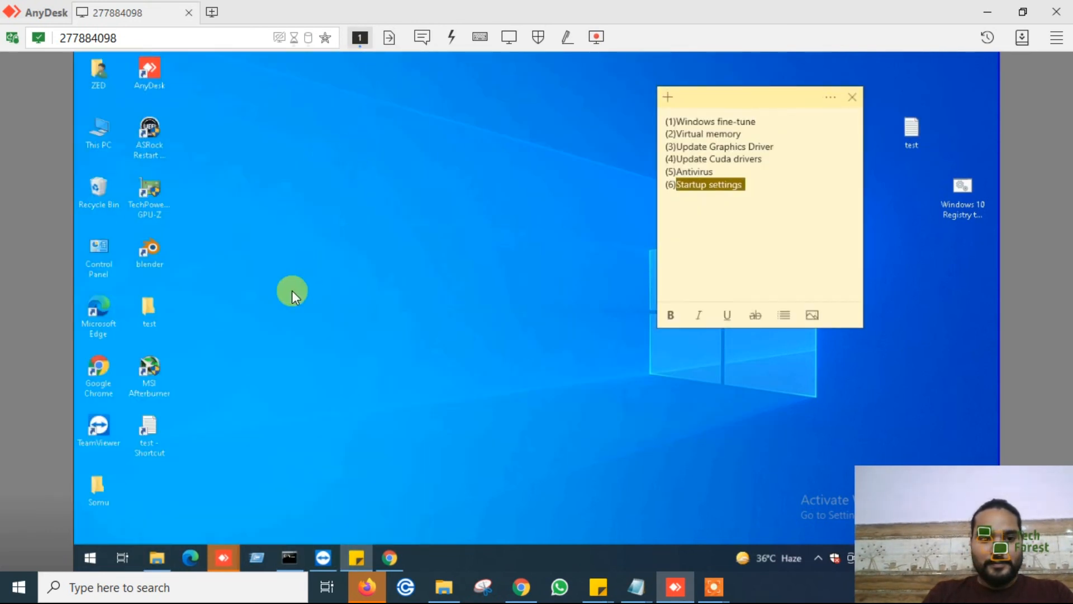
pyautogui.click(151, 439)
pyautogui.rightClick(151, 439)
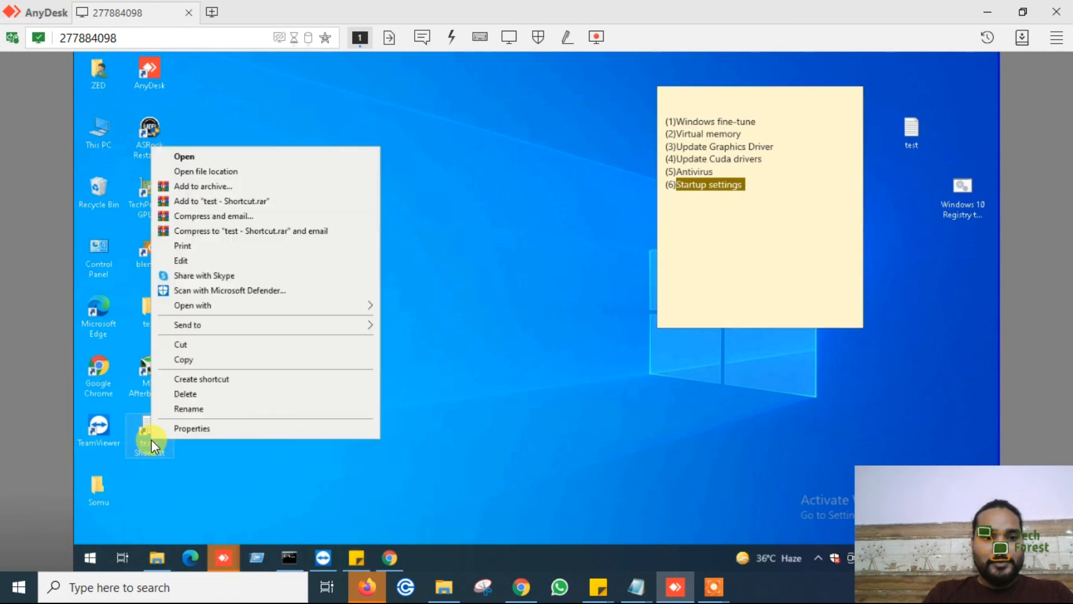
pyautogui.click(193, 343)
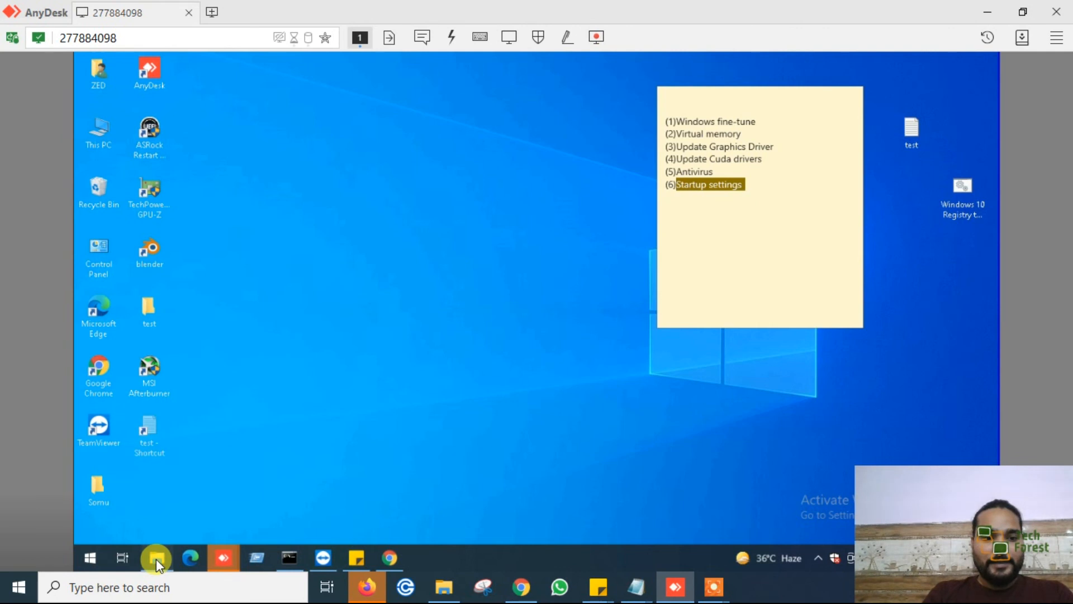
# - Bring back the Startup folder window, paste the cut shortcut into it, and move the window so its full contents fit on screen
pyautogui.click(156, 558)
pyautogui.rightClick(380, 273)
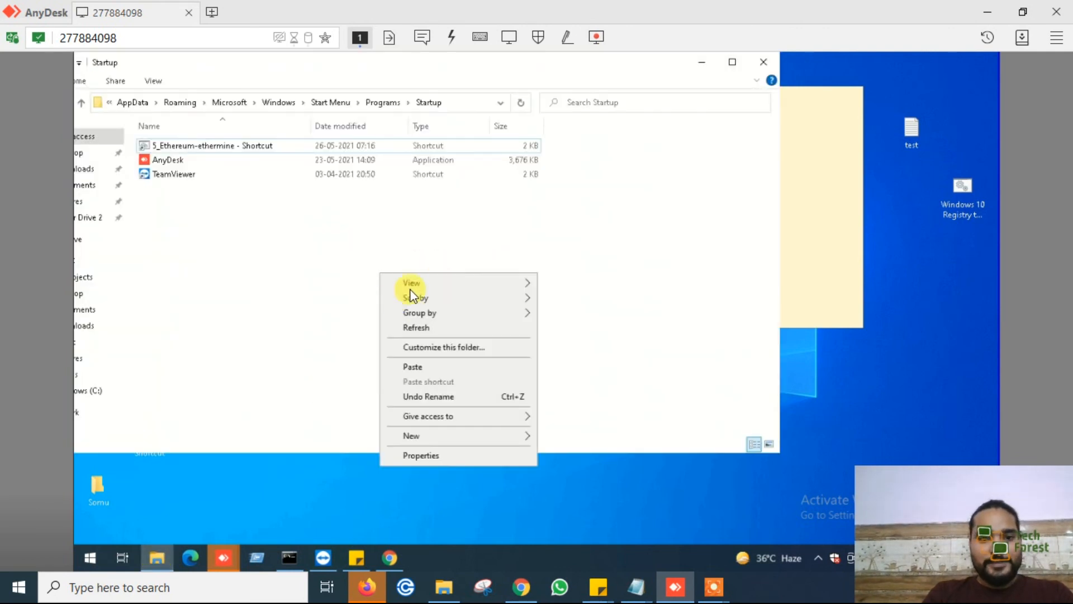
pyautogui.click(412, 366)
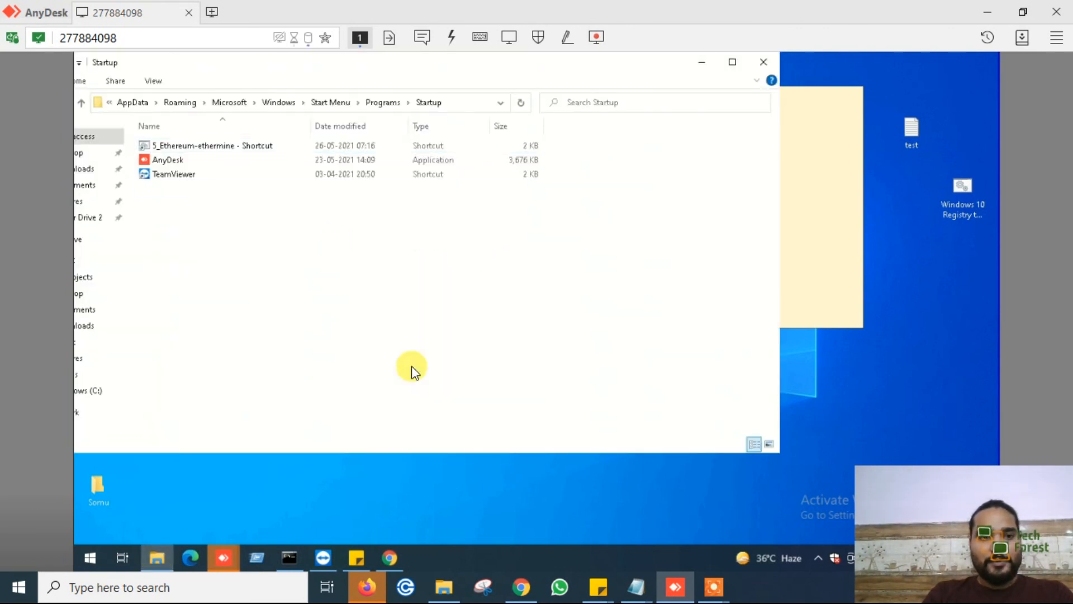
pyautogui.moveTo(381, 62); pyautogui.dragTo(535, 59)
pyautogui.click(452, 235)
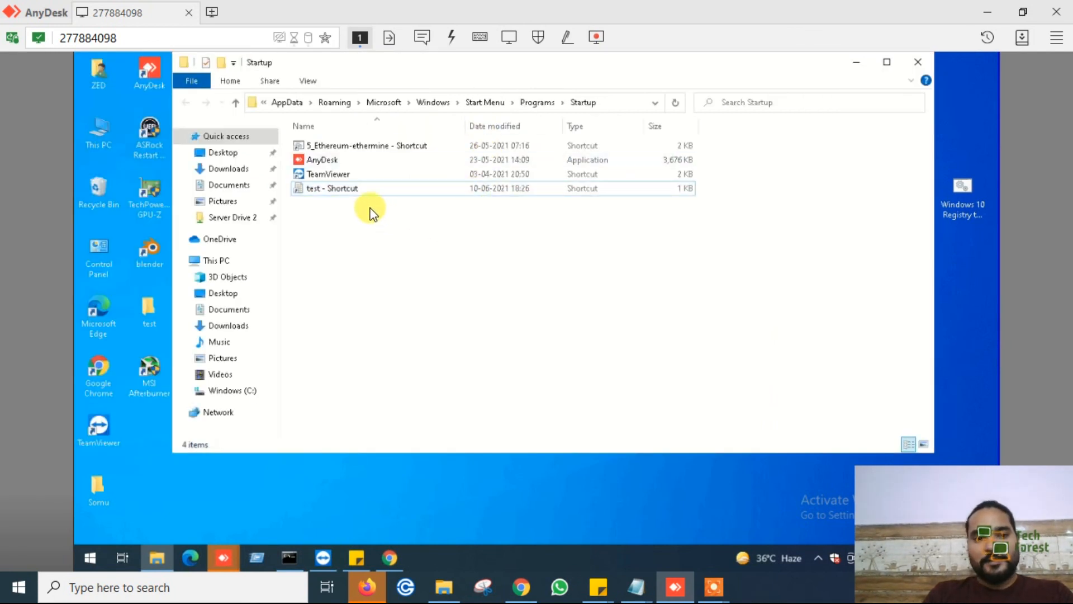
# - Open "test - Shortcut" from the Startup folder to check that it launches its text file, and close Notepad
pyautogui.click(353, 188)
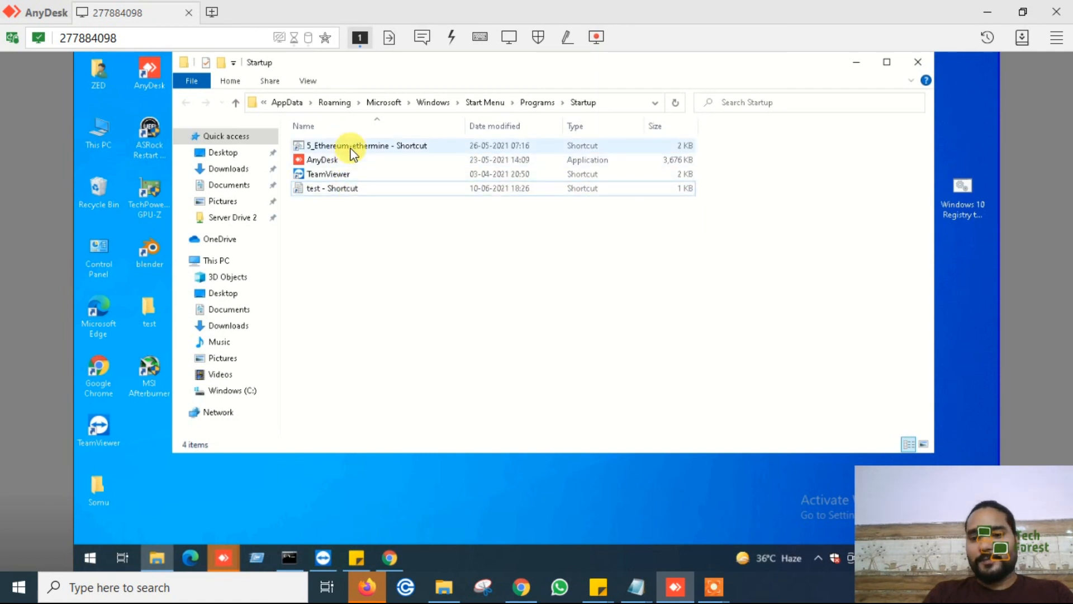
pyautogui.moveTo(342, 193)
pyautogui.doubleClick(355, 191)
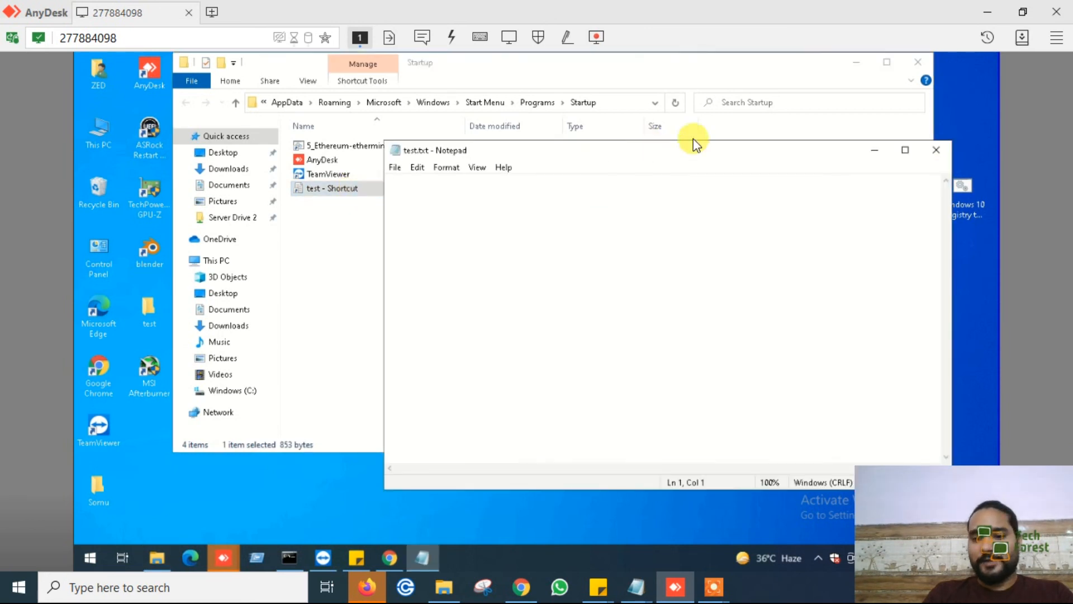
pyautogui.click(941, 148)
# - Move the Startup folder window aside and highlight the entire six-item checklist in the sticky note
pyautogui.moveTo(769, 69); pyautogui.dragTo(661, 84)
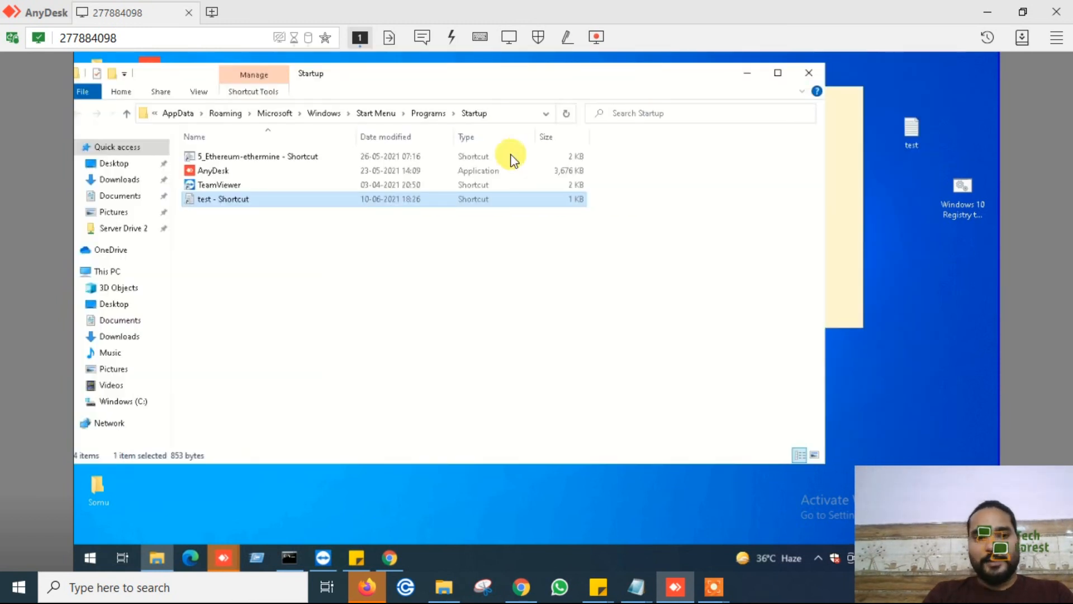
pyautogui.click(860, 186)
pyautogui.moveTo(807, 258); pyautogui.dragTo(667, 123)
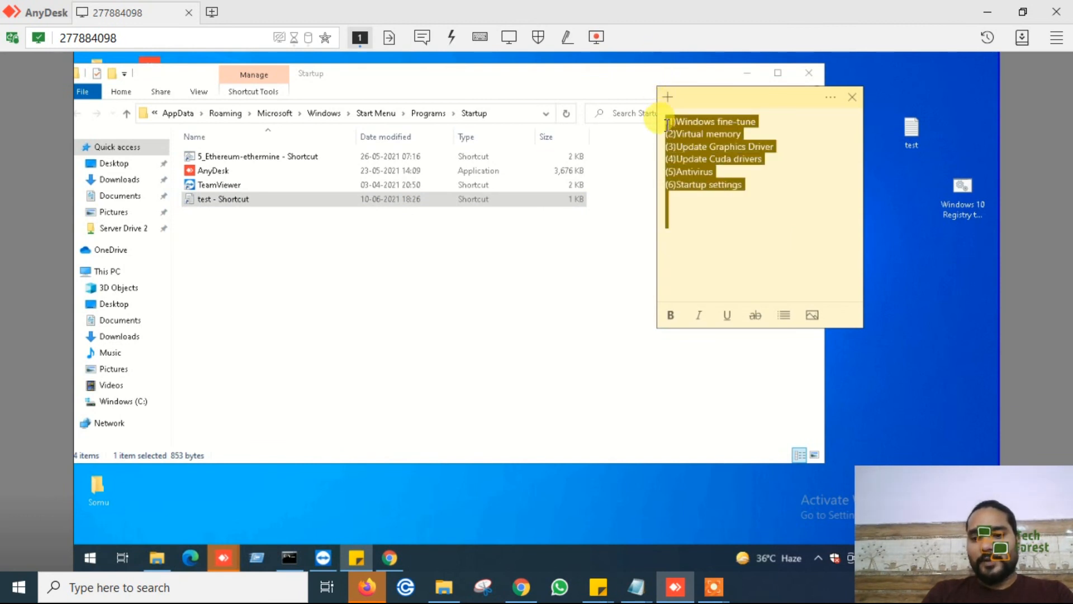